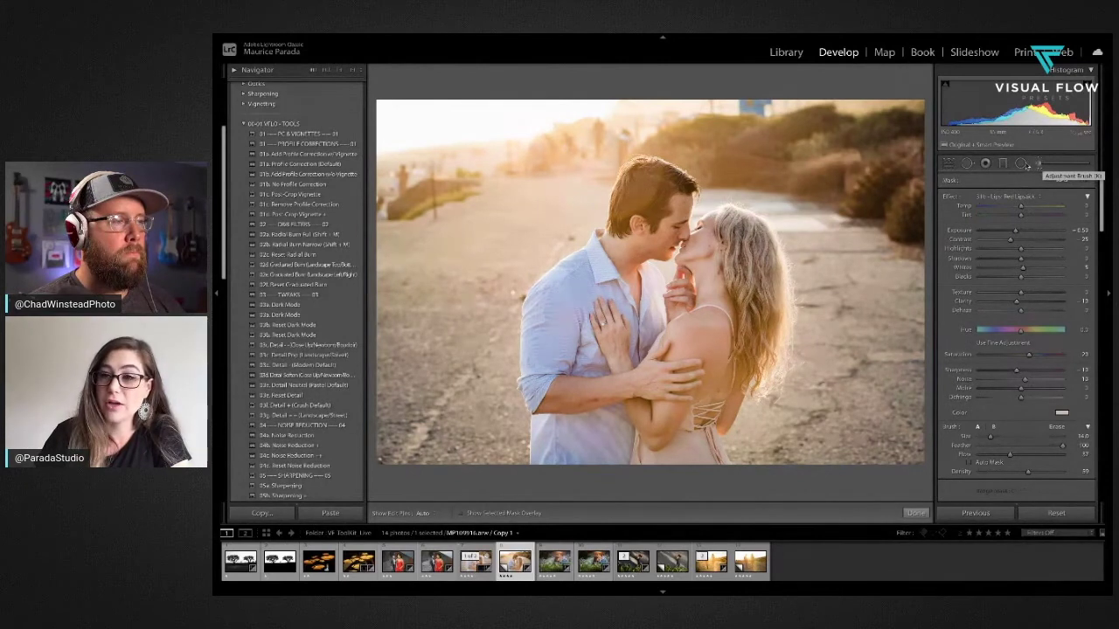
- Examine the list of effect presets available for the Adjustment Brush
click(1039, 165)
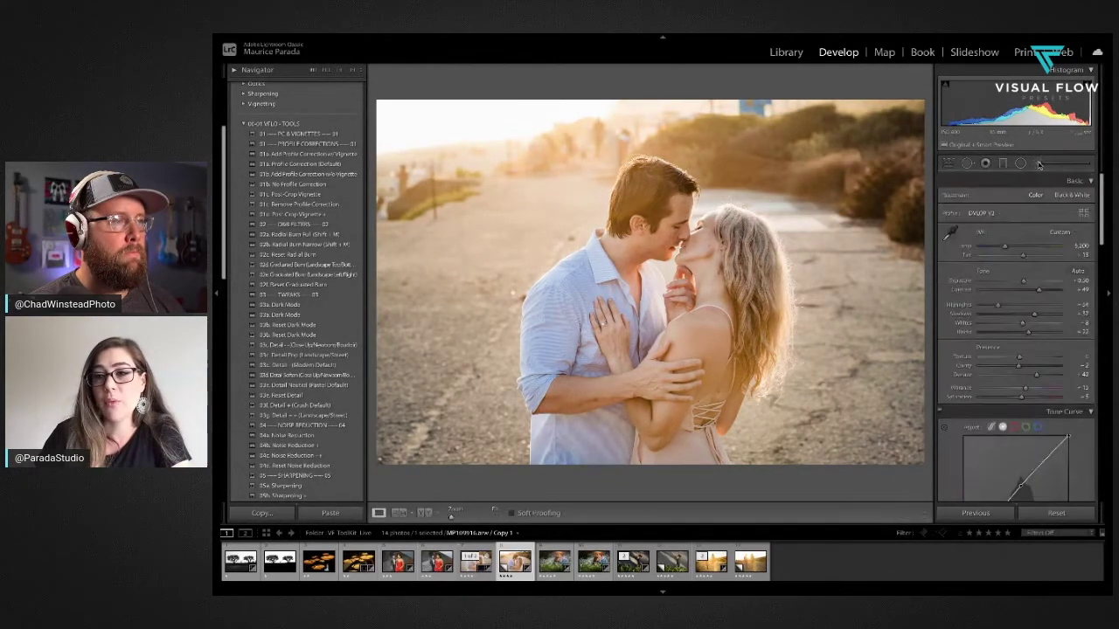
click(1038, 165)
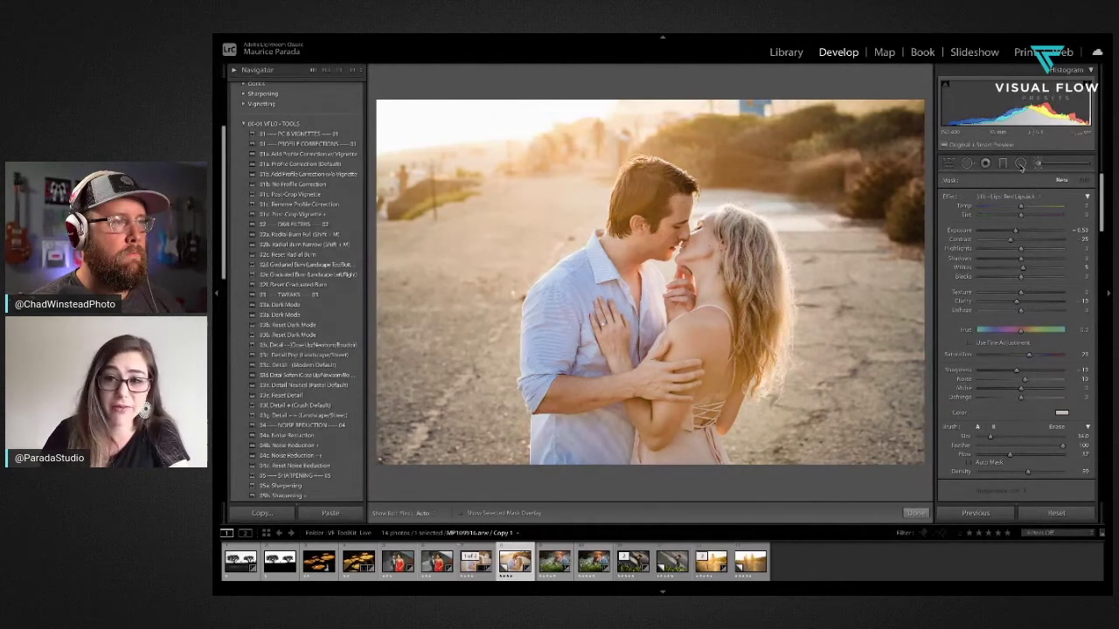
click(1029, 198)
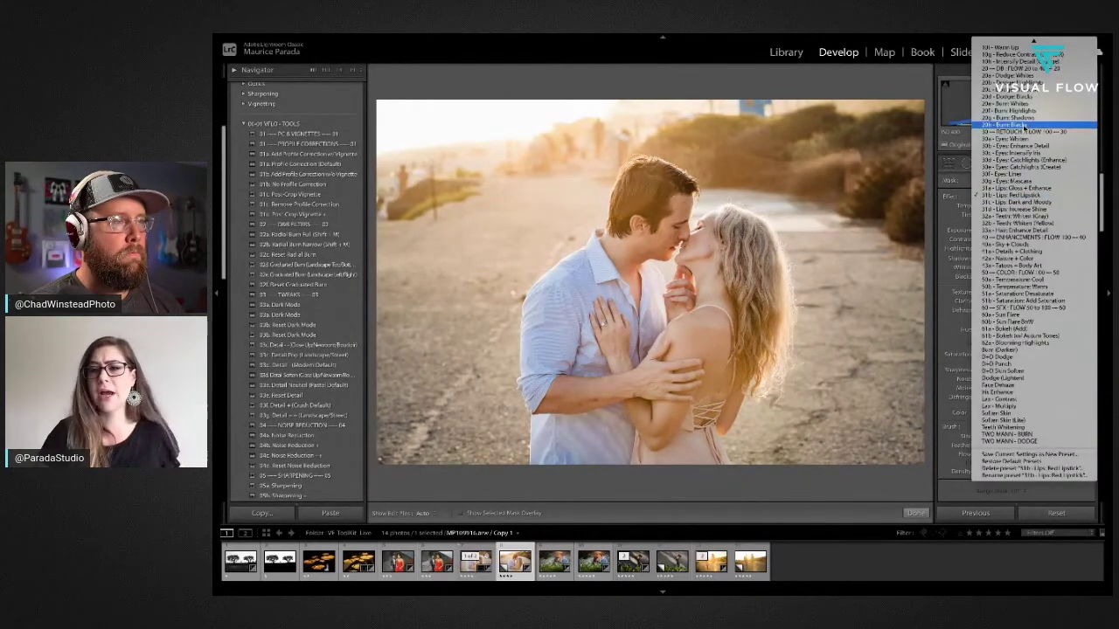
scroll(1027, 130, down, 5)
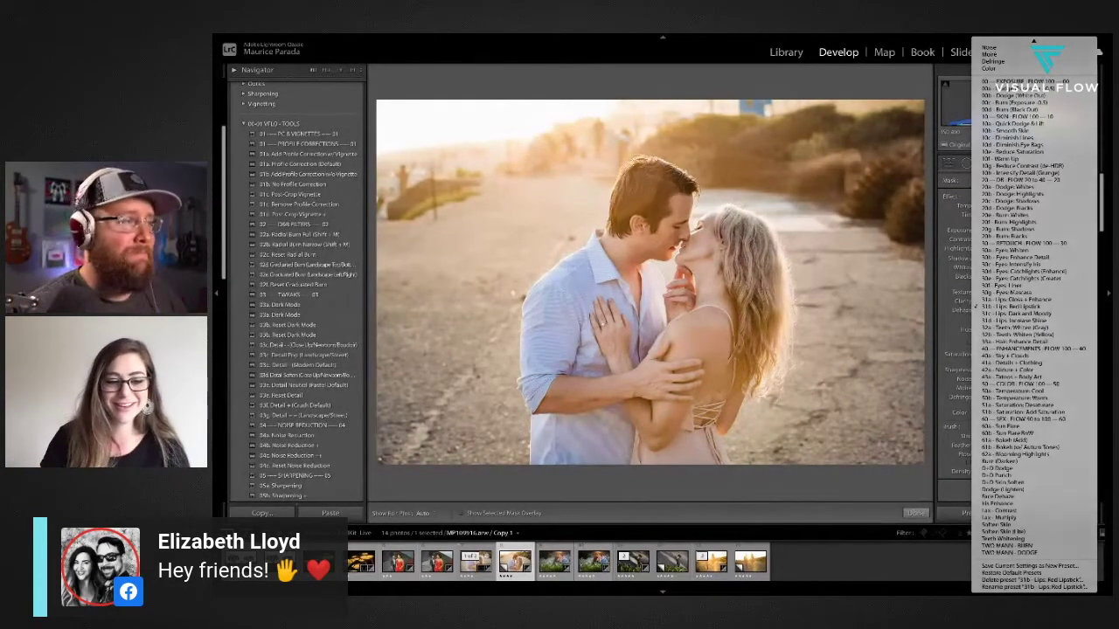
key(Escape)
- On the first two-tree silhouette photo, load the Adjustment Brush with the 00d - Burn (Black Out) preset
click(235, 565)
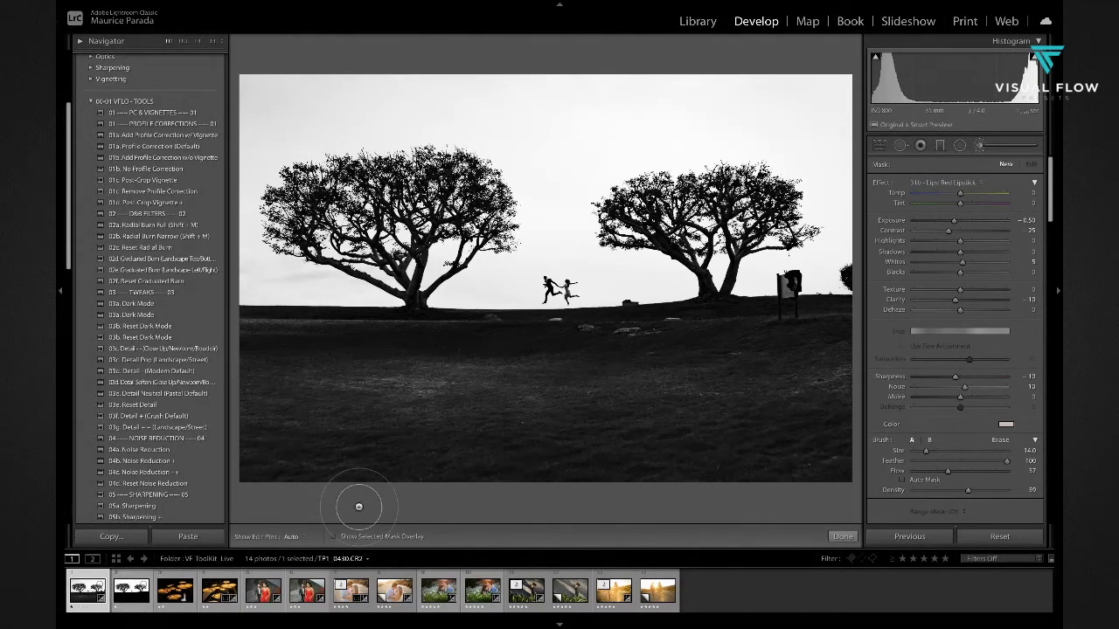
click(980, 146)
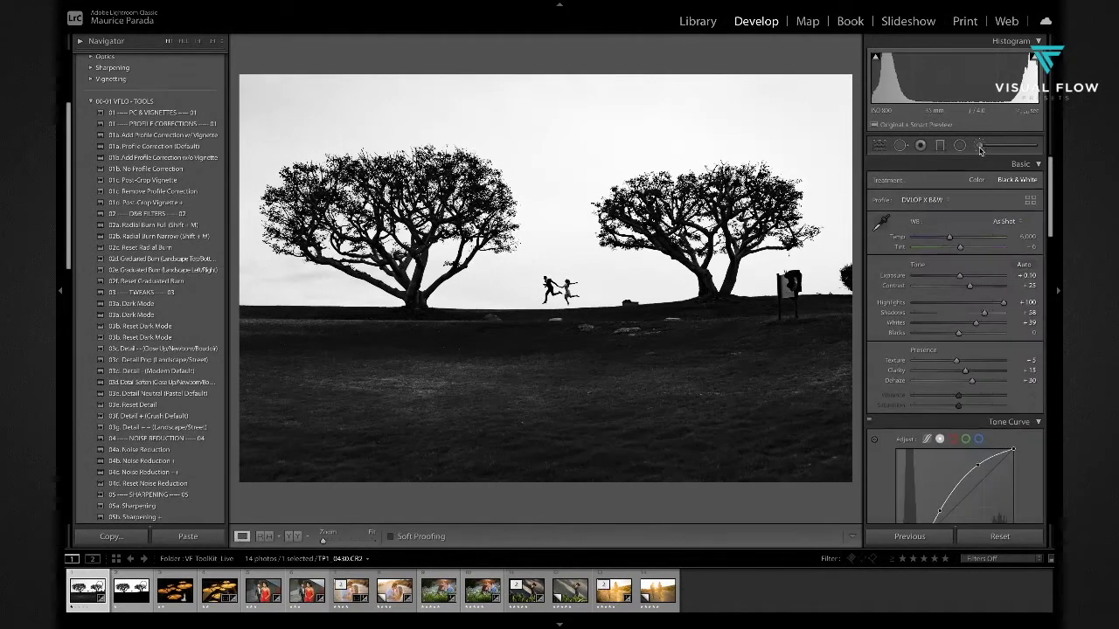
click(979, 146)
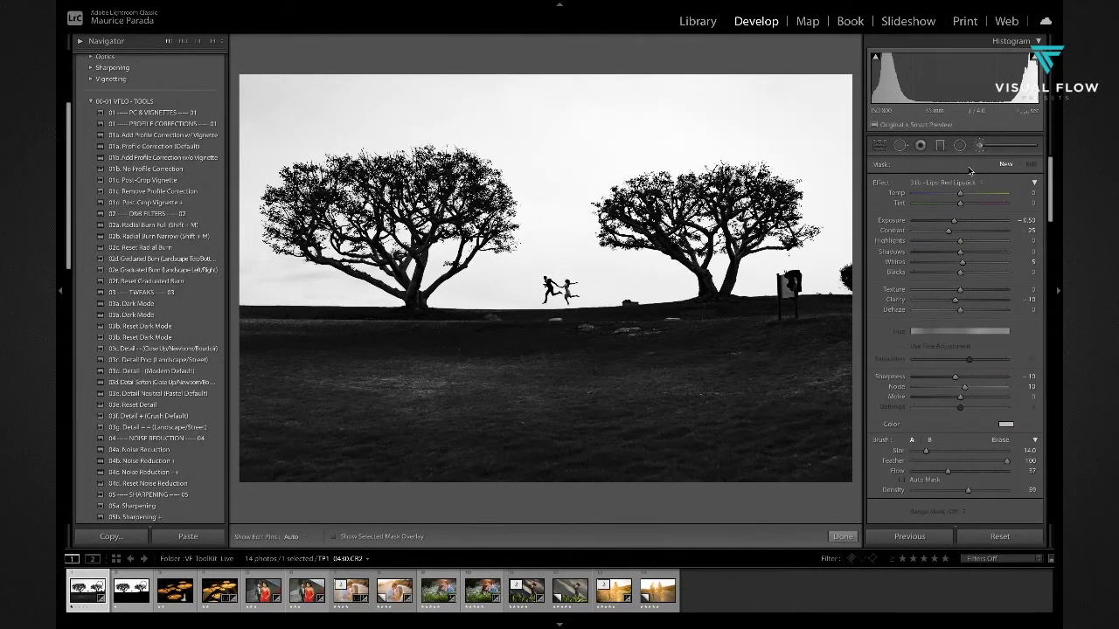
click(949, 182)
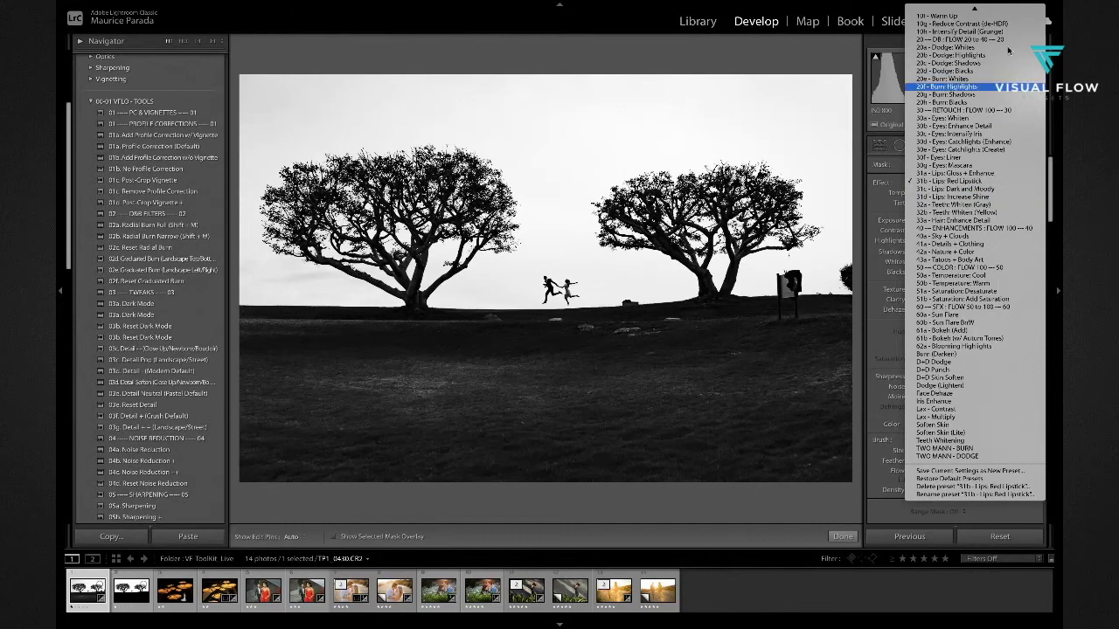
mouse_move(1016, 7)
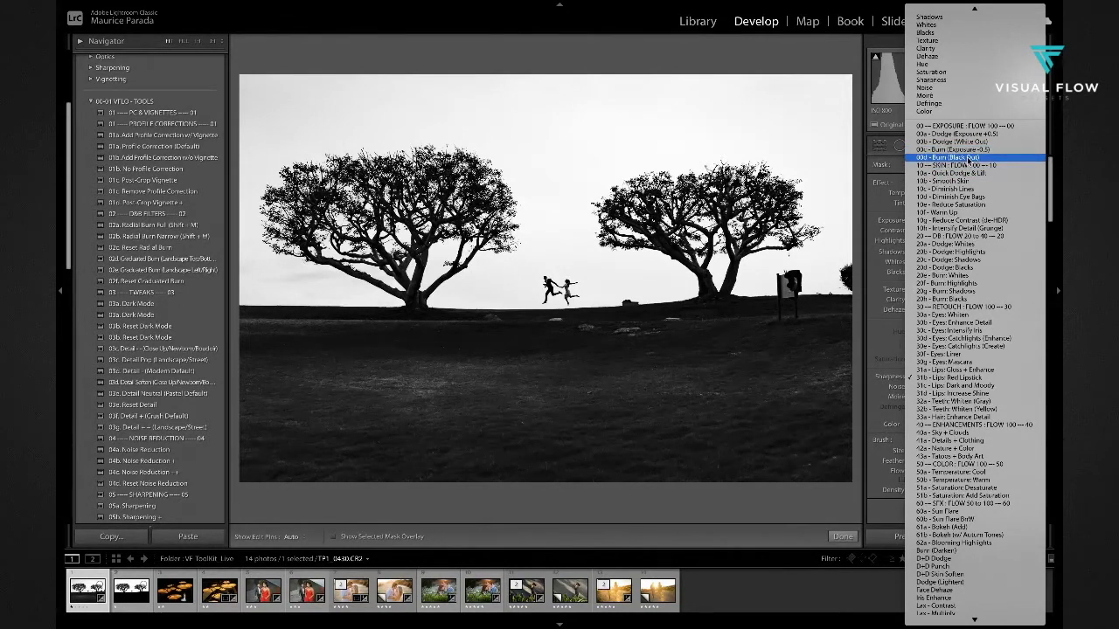
click(969, 158)
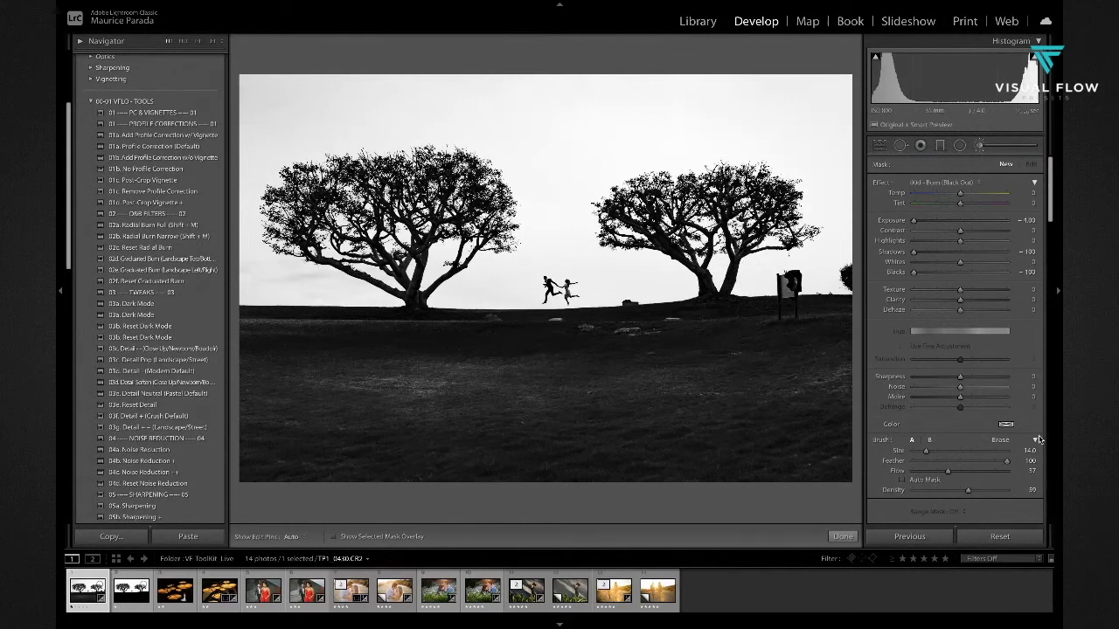
- Reset the photo to its unedited original, then undo the reset
click(1002, 537)
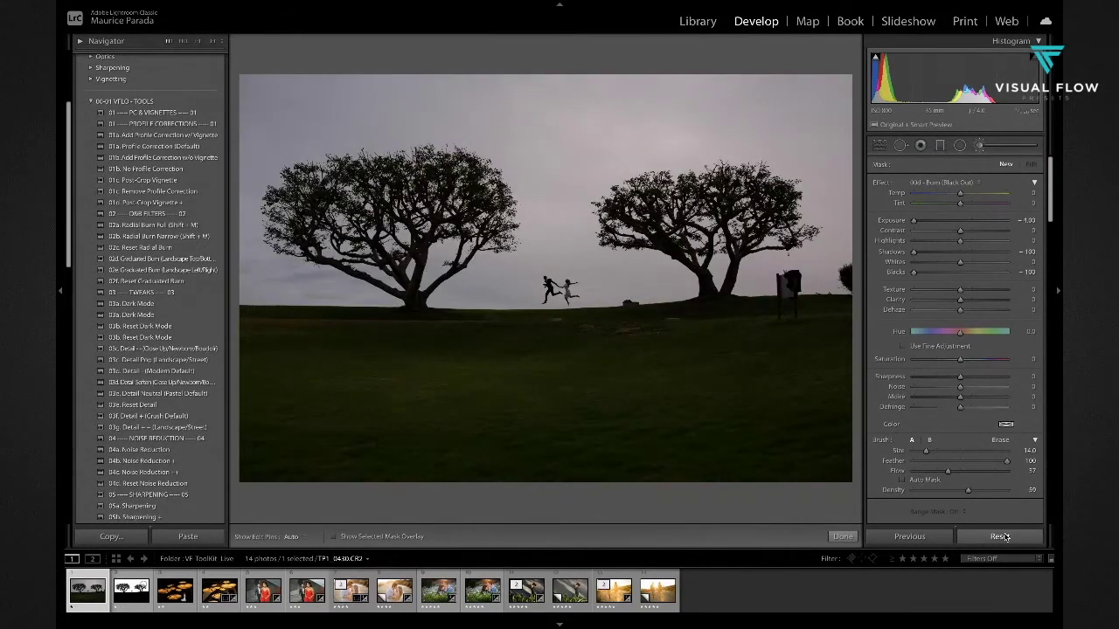
key(ctrl+z)
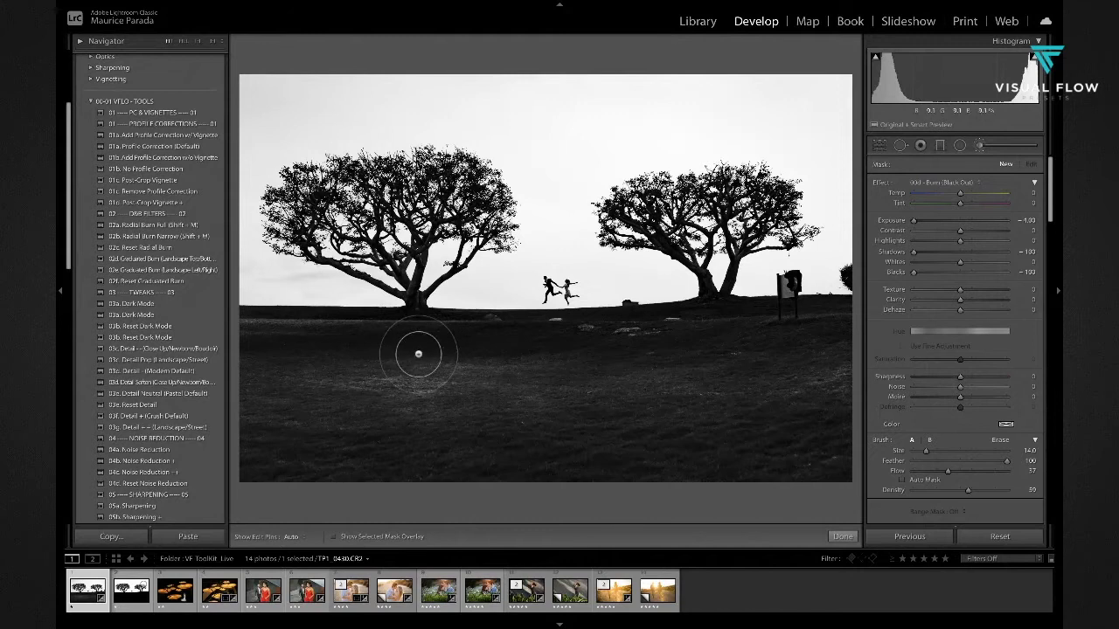
- Paint the Burn (Black Out) effect over the whole grass foreground below the trees
click(949, 184)
click(674, 356)
drag(593, 374, 668, 385)
mouse_move(790, 390)
mouse_down()
mouse_move(748, 352)
mouse_move(831, 344)
mouse_move(719, 354)
mouse_move(819, 334)
mouse_move(706, 316)
mouse_move(820, 320)
mouse_move(813, 347)
mouse_move(837, 450)
mouse_move(843, 370)
mouse_move(839, 452)
mouse_move(770, 478)
mouse_move(693, 478)
mouse_move(712, 457)
mouse_move(800, 428)
mouse_move(765, 415)
mouse_move(622, 455)
mouse_move(665, 476)
mouse_move(597, 482)
mouse_move(596, 461)
mouse_move(566, 451)
mouse_move(441, 473)
mouse_move(352, 471)
mouse_move(375, 475)
mouse_move(357, 483)
mouse_move(218, 473)
mouse_move(306, 448)
mouse_move(248, 436)
mouse_move(480, 393)
mouse_move(267, 401)
mouse_move(266, 387)
mouse_move(238, 388)
mouse_move(262, 400)
mouse_move(268, 357)
mouse_move(243, 338)
mouse_move(441, 336)
mouse_move(486, 352)
mouse_move(573, 353)
mouse_move(673, 341)
mouse_up()
key(h)
key(h)
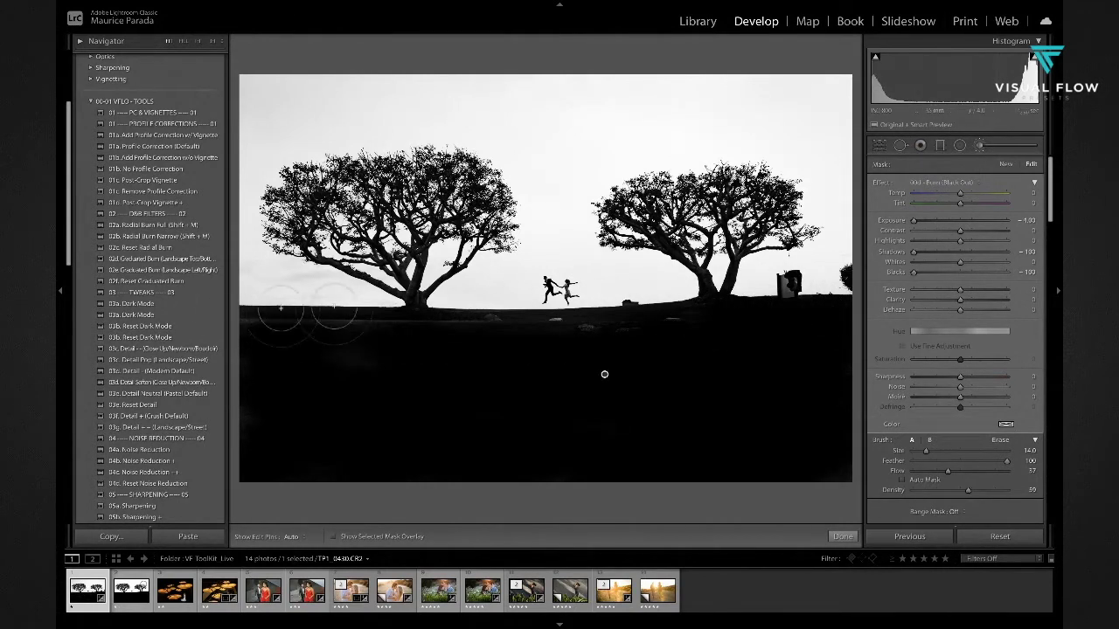
- Add a narrow Burn (Black Out) graduated filter along the horizon to darken the ground's upper edge
click(939, 147)
drag(635, 467, 619, 278)
drag(630, 375, 625, 316)
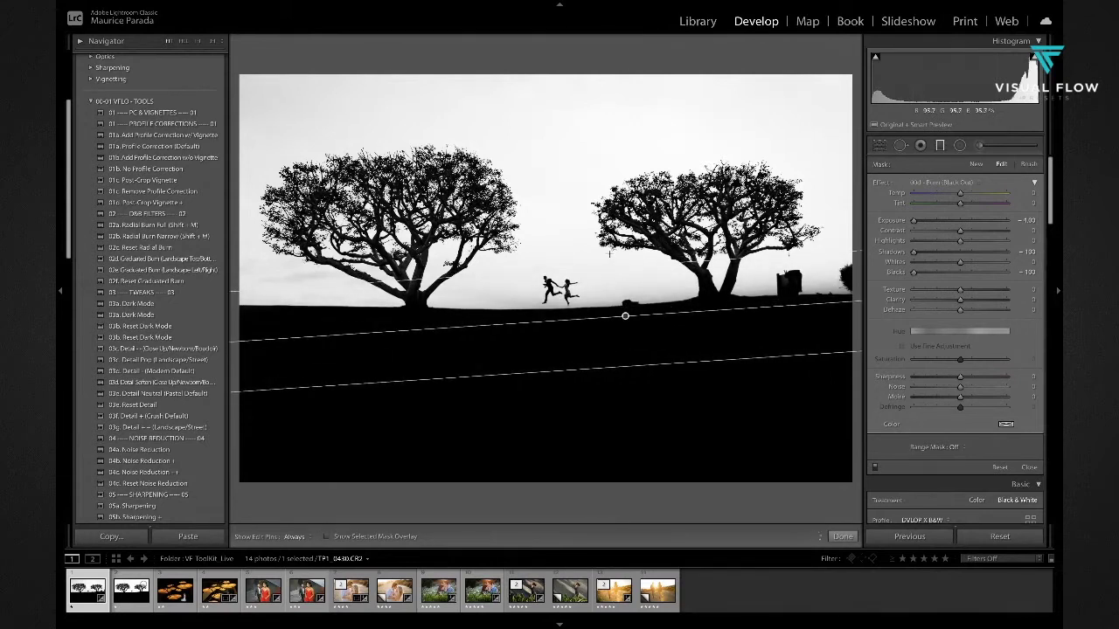
drag(617, 265, 620, 319)
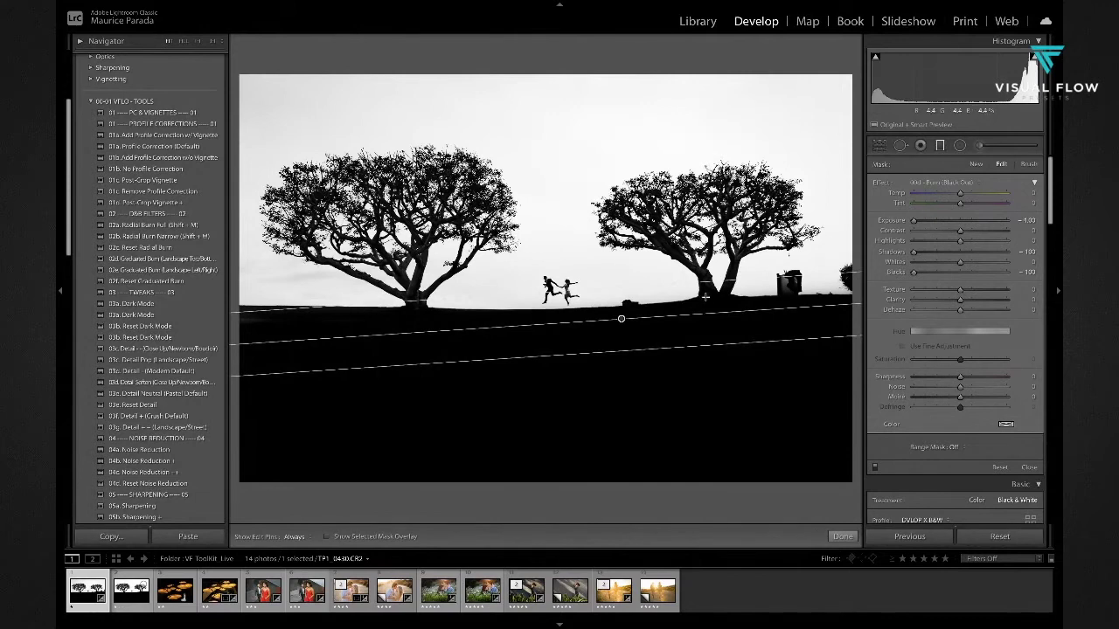
key(Return)
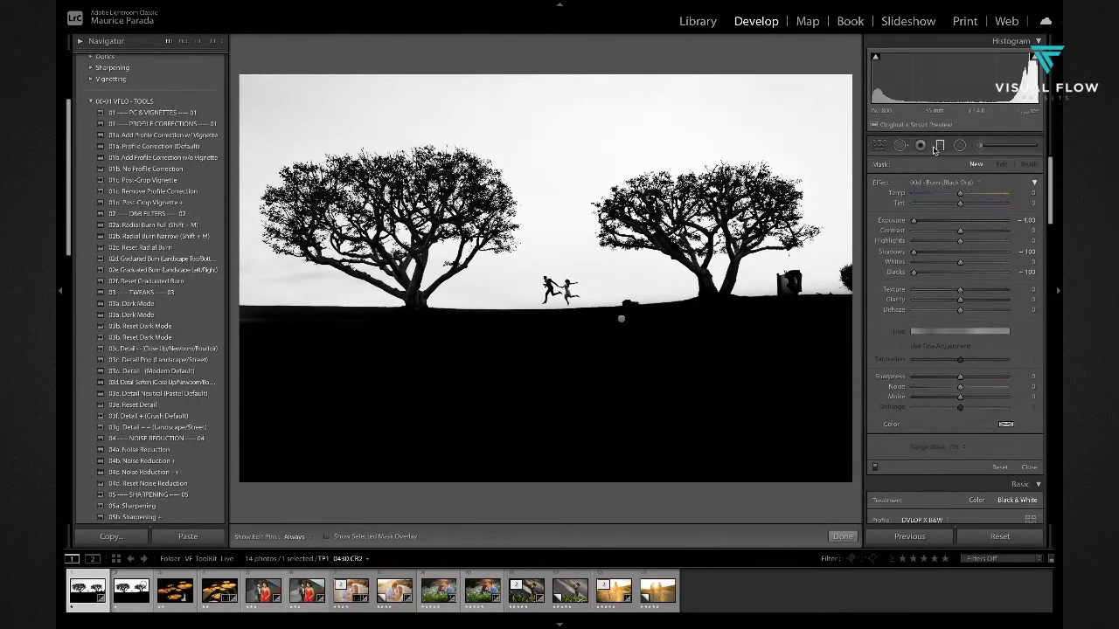
- Brush Burn (Black Out) at size 5.0 over the trunks and lower branches of the tree beside the sign, and finish brushing
key(k)
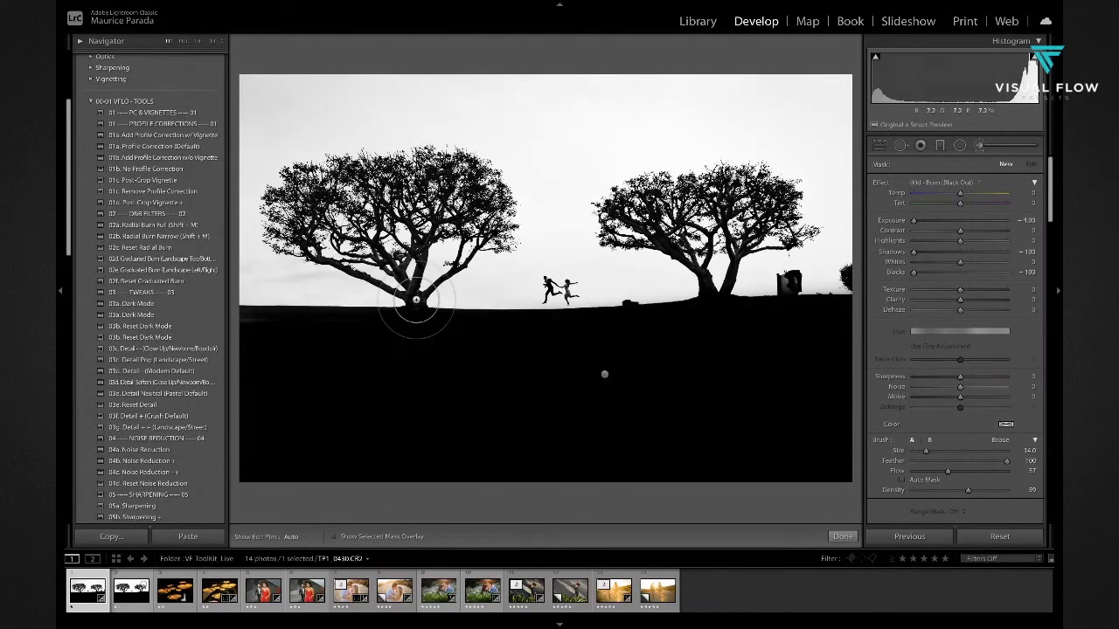
key(ctrl+equal)
key(ctrl+equal)
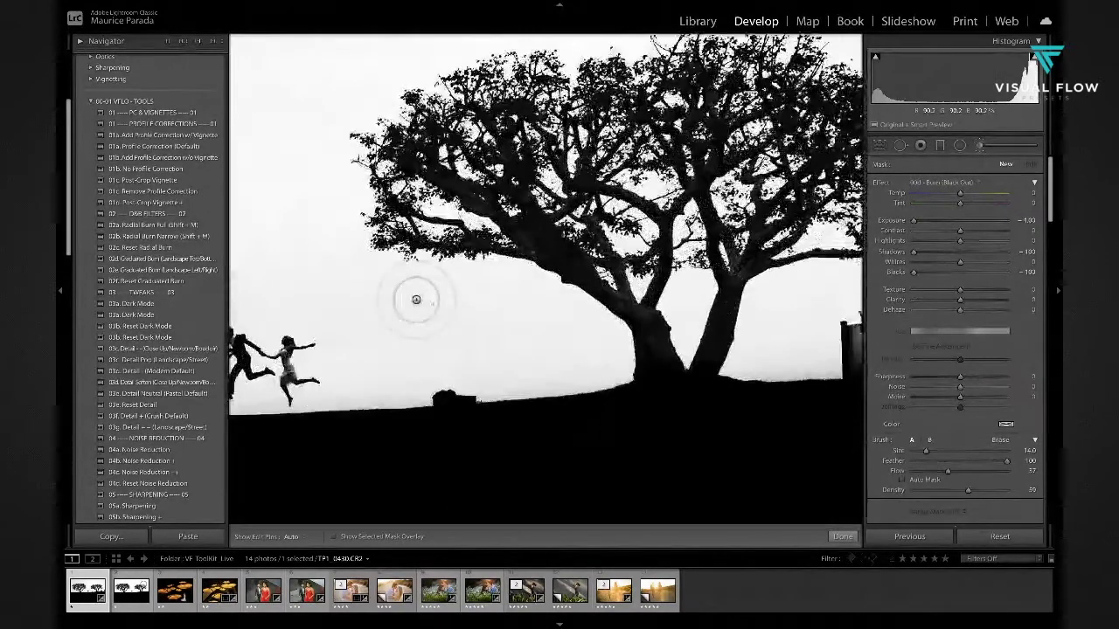
mouse_move(678, 300)
mouse_down()
mouse_move(701, 347)
mouse_move(649, 321)
mouse_up()
scroll(649, 321, down, 5)
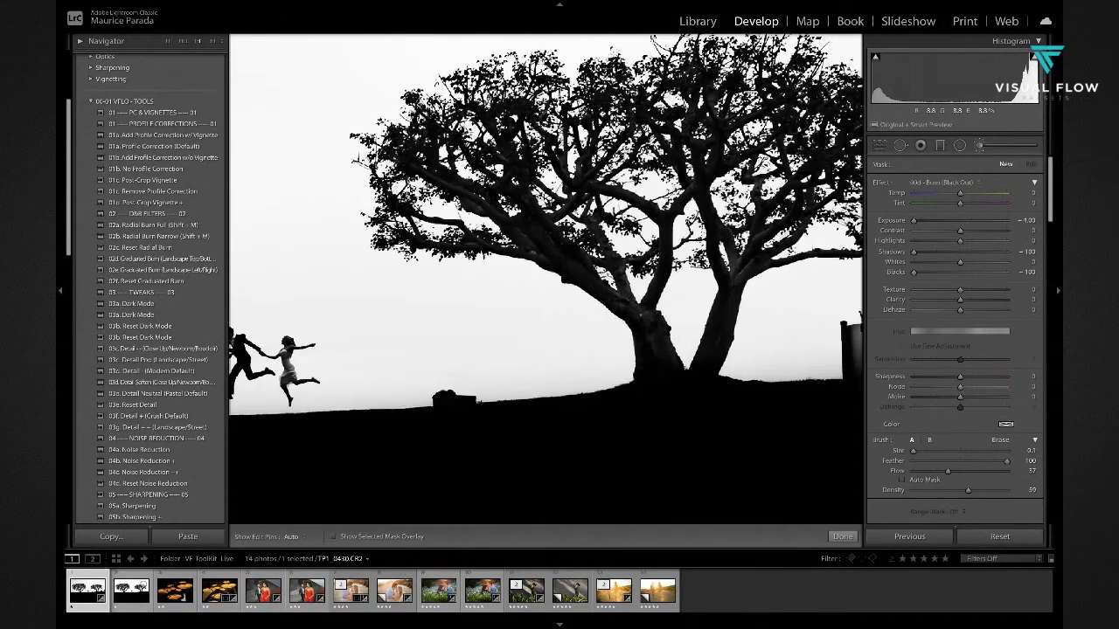
scroll(642, 319, up, 1)
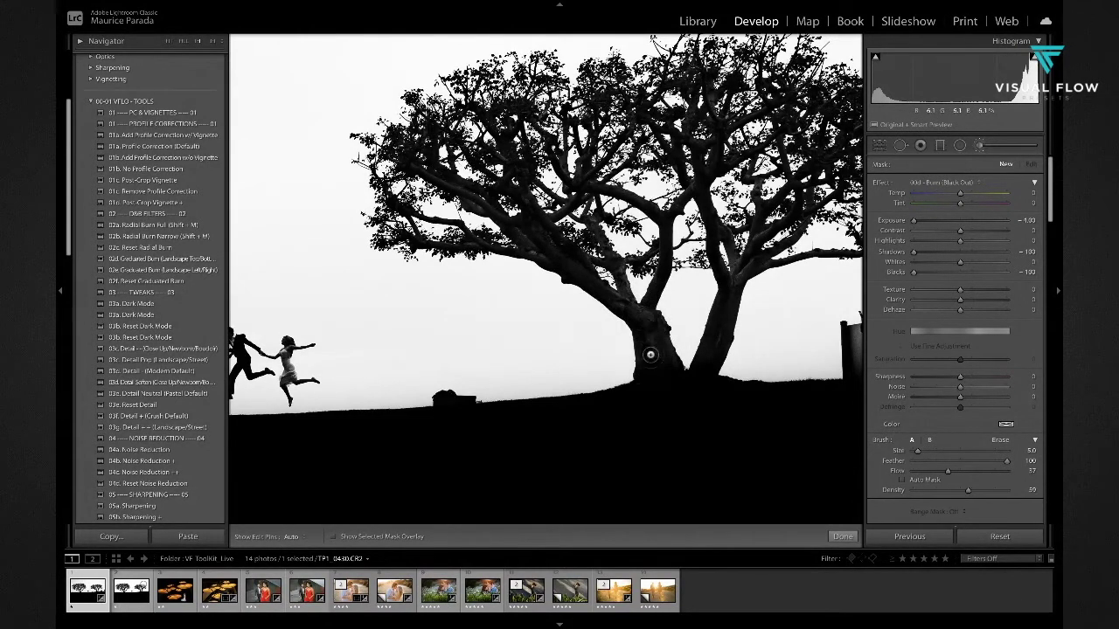
mouse_move(645, 320)
mouse_down()
mouse_move(670, 364)
mouse_move(661, 331)
mouse_move(604, 290)
mouse_move(628, 300)
mouse_move(616, 260)
mouse_move(625, 294)
mouse_move(654, 321)
mouse_move(643, 313)
mouse_move(666, 215)
mouse_up()
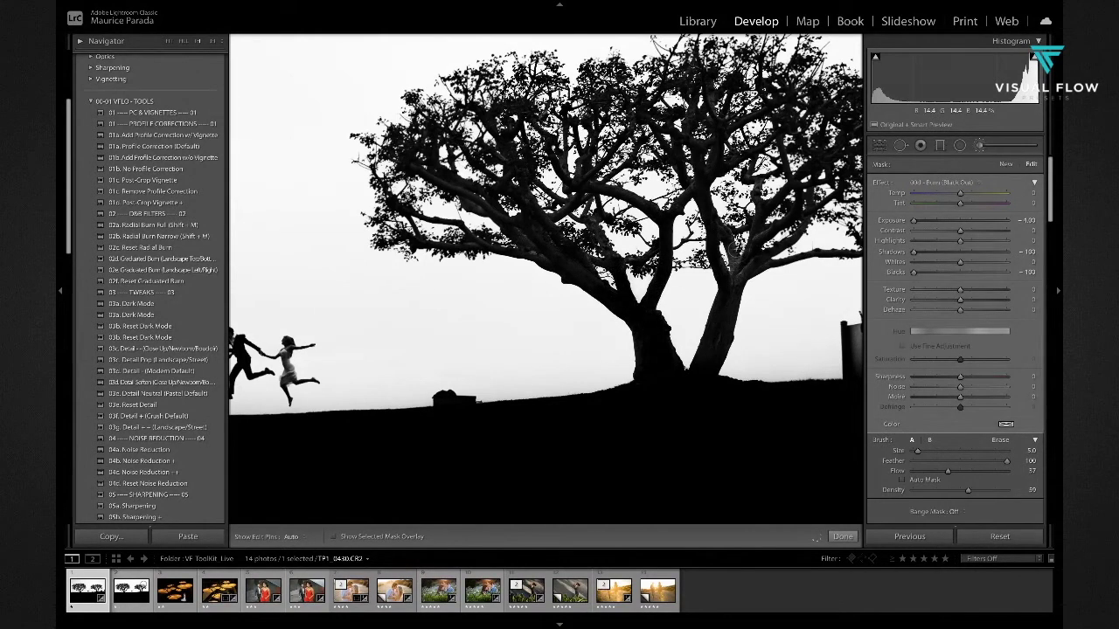
drag(729, 287, 706, 370)
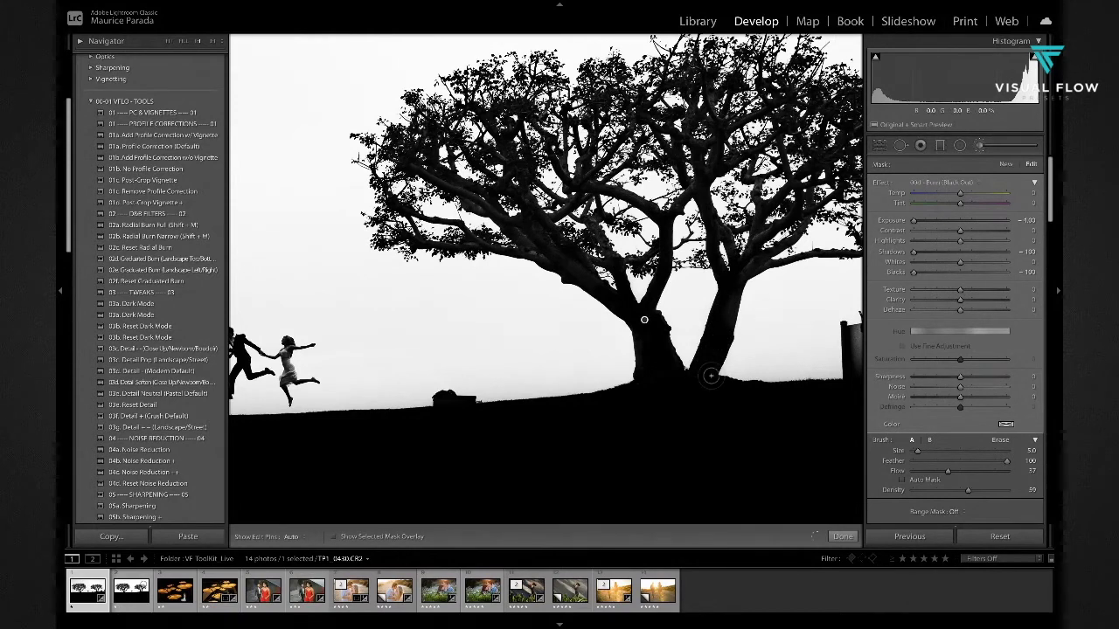
key(z)
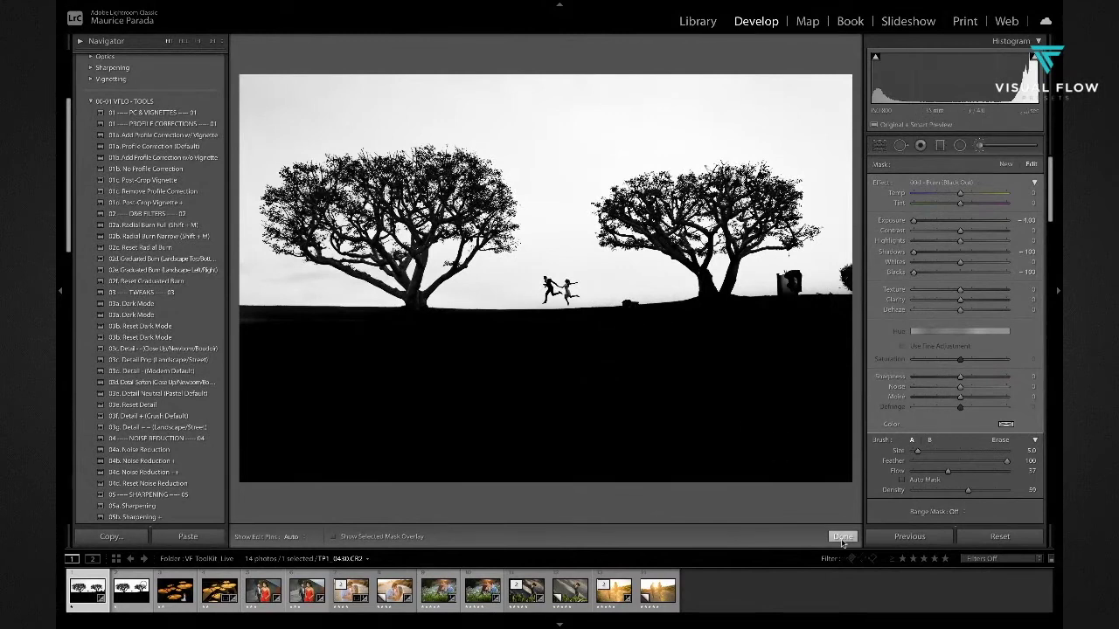
click(842, 537)
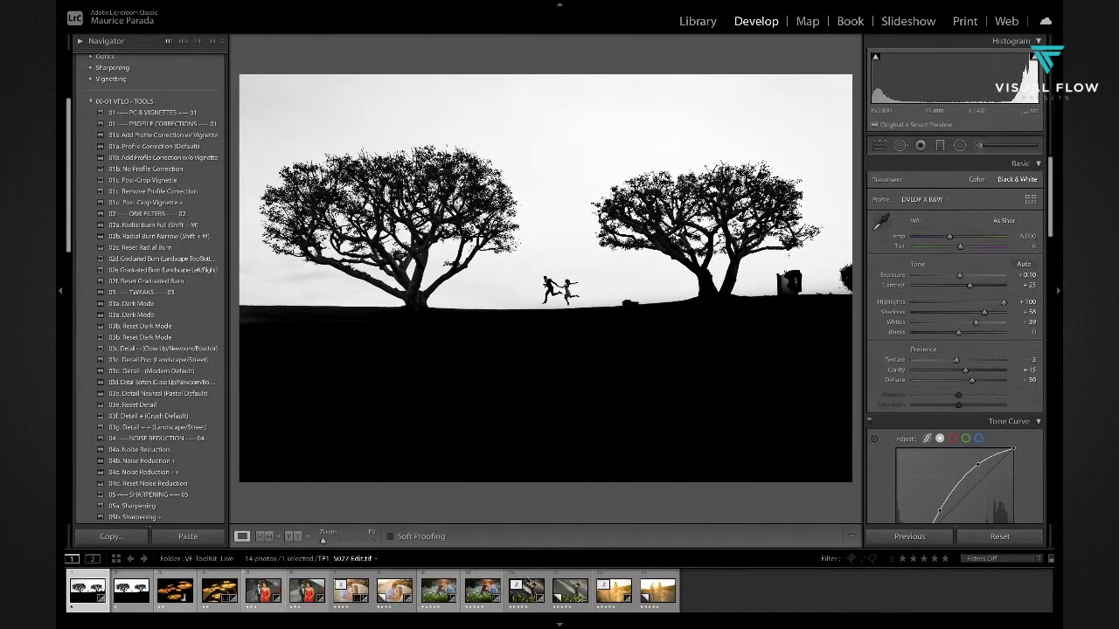
- Reset all edits on the tree photo and compare it with the finished black-and-white silhouette version
click(985, 537)
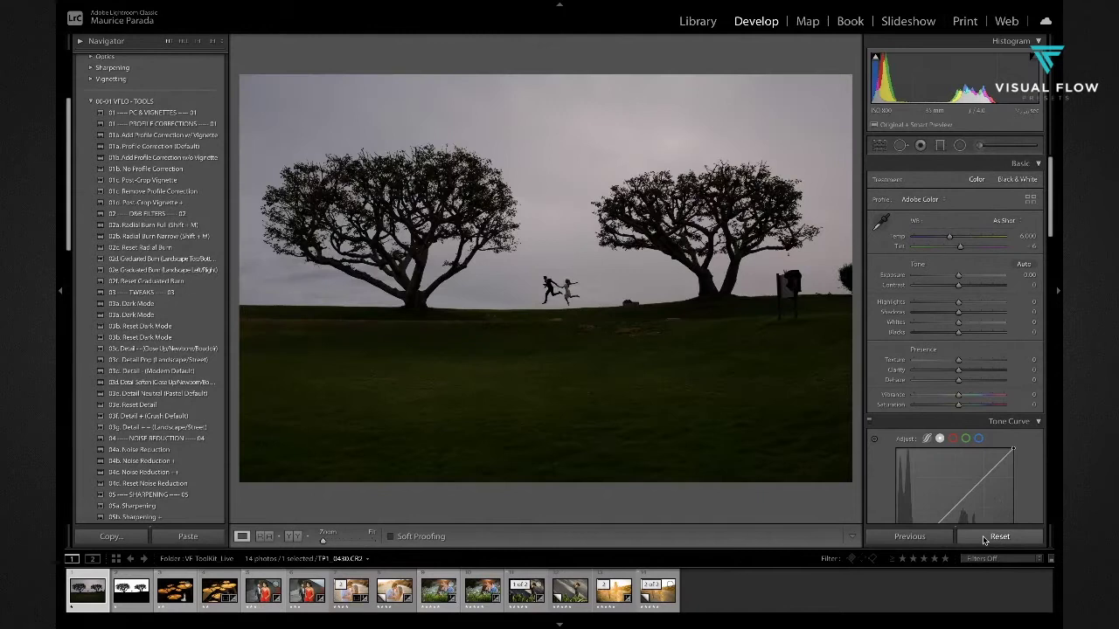
click(123, 597)
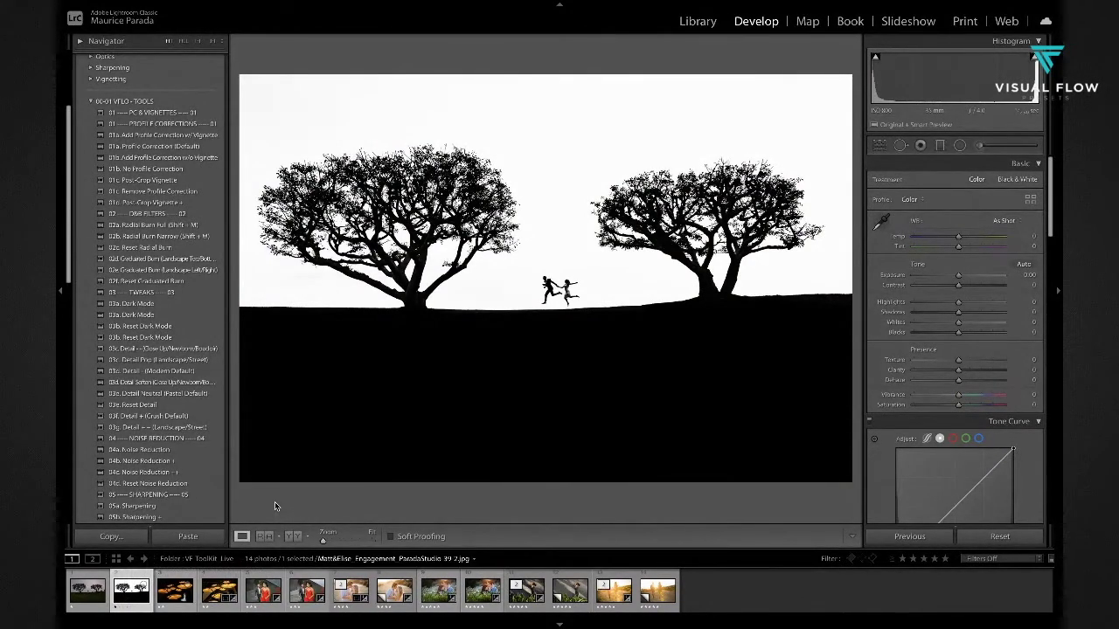
click(84, 590)
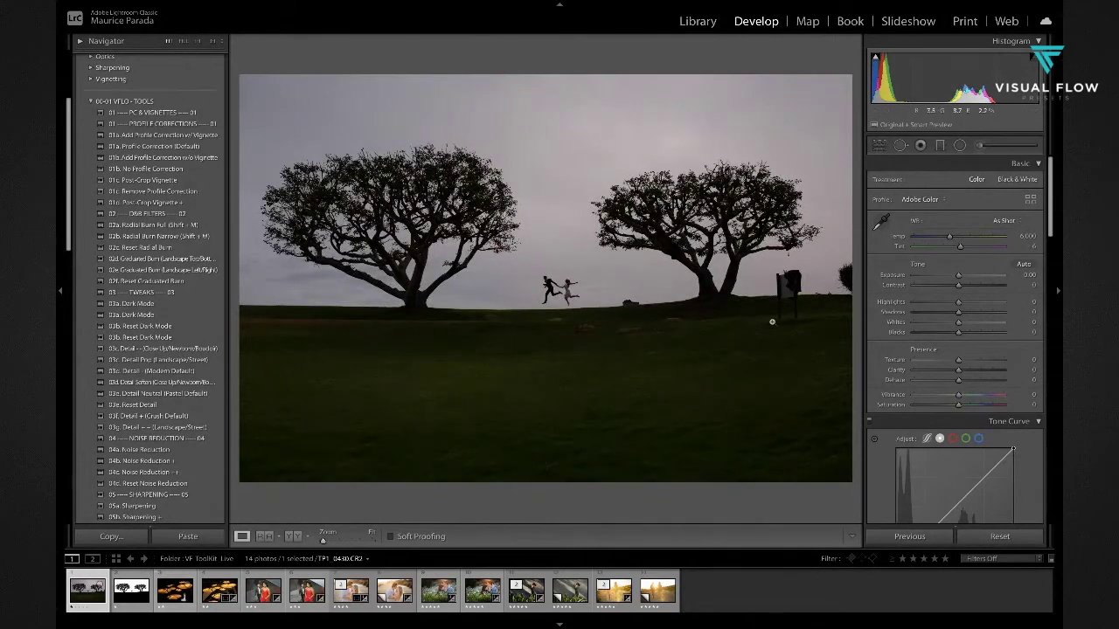
click(132, 597)
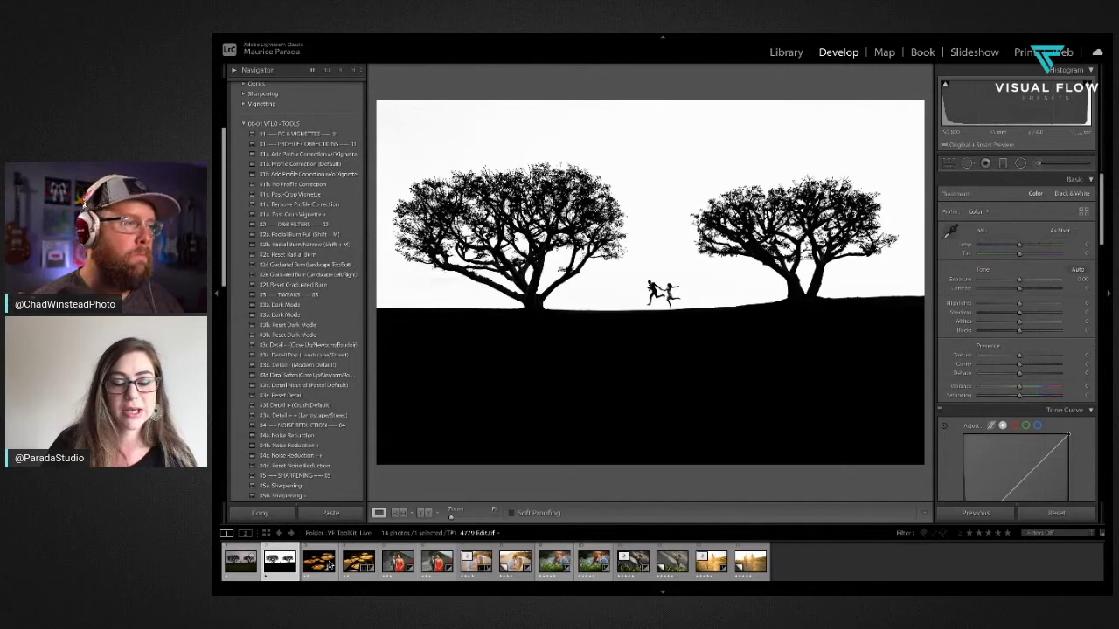
click(228, 569)
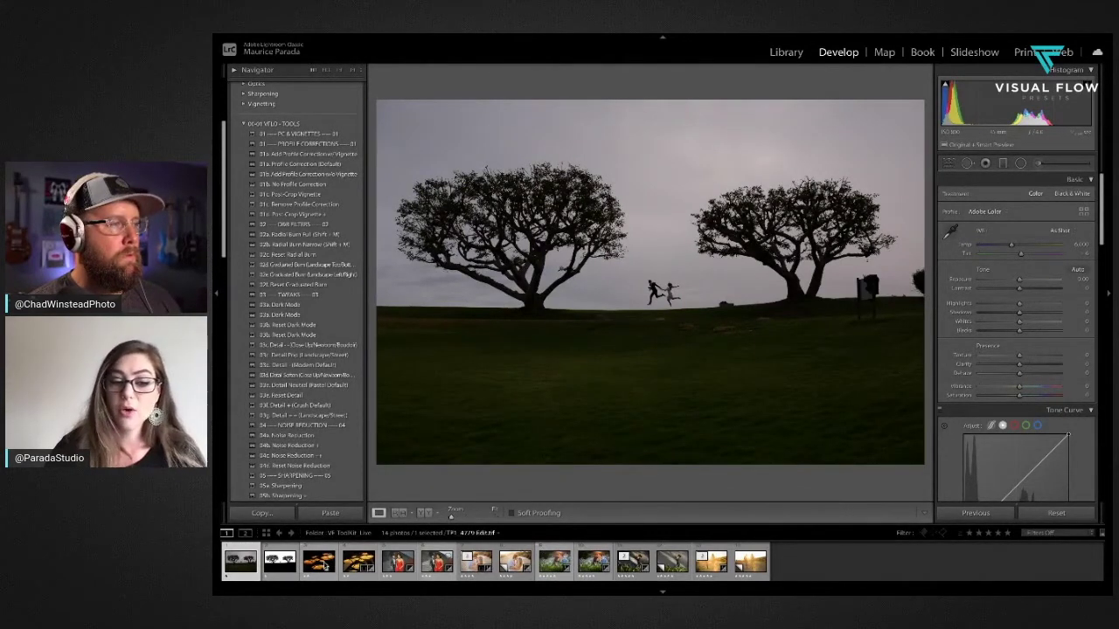
- Open the lantern-lit bridal photo and brush Burn (Black Out) at size 12.0 over the walls and background around the lanterns and bride
click(354, 567)
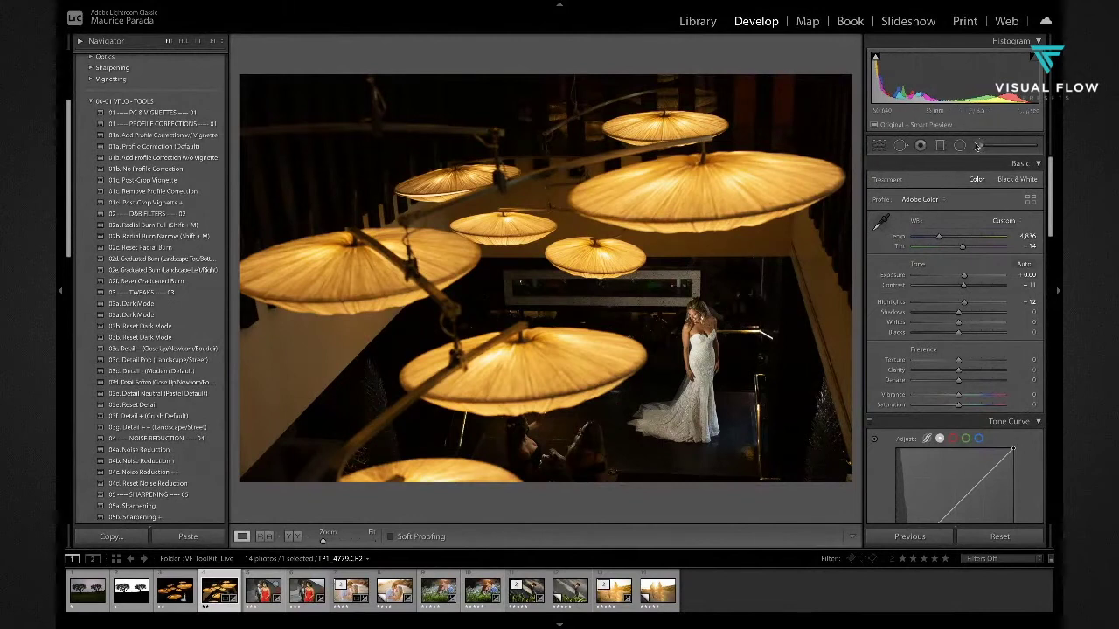
click(979, 145)
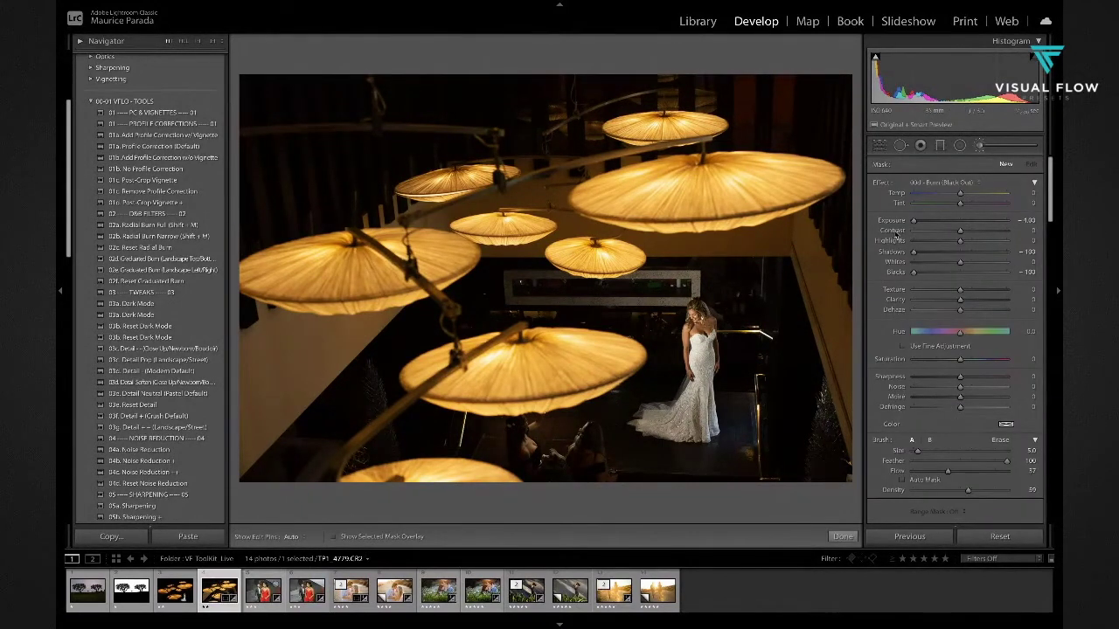
scroll(748, 285, up, 5)
mouse_move(793, 235)
mouse_down()
mouse_move(734, 255)
mouse_move(797, 230)
mouse_move(684, 242)
mouse_move(597, 226)
mouse_move(658, 247)
mouse_move(647, 277)
mouse_move(683, 258)
mouse_move(674, 279)
mouse_move(712, 254)
mouse_up()
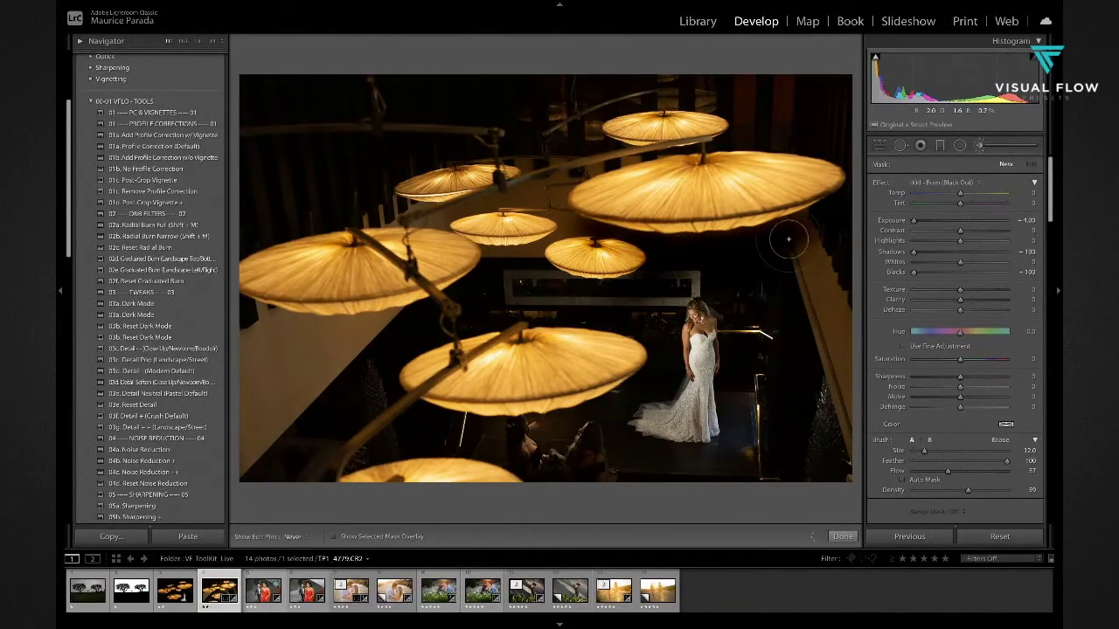
mouse_move(791, 249)
mouse_down()
mouse_move(791, 285)
mouse_move(803, 297)
mouse_move(840, 272)
mouse_move(830, 441)
mouse_up()
mouse_move(784, 409)
mouse_down()
mouse_move(753, 309)
mouse_move(788, 405)
mouse_move(826, 329)
mouse_move(830, 274)
mouse_up()
mouse_move(783, 124)
mouse_down()
mouse_move(735, 122)
mouse_move(798, 115)
mouse_move(781, 123)
mouse_move(779, 85)
mouse_move(637, 96)
mouse_move(662, 94)
mouse_move(610, 75)
mouse_move(564, 105)
mouse_move(570, 142)
mouse_move(596, 134)
mouse_move(521, 134)
mouse_move(386, 96)
mouse_move(443, 72)
mouse_move(365, 105)
mouse_move(283, 115)
mouse_move(317, 152)
mouse_move(398, 131)
mouse_move(458, 135)
mouse_move(259, 215)
mouse_move(383, 204)
mouse_move(344, 216)
mouse_move(361, 209)
mouse_move(356, 195)
mouse_move(410, 217)
mouse_move(472, 206)
mouse_move(601, 142)
mouse_move(536, 208)
mouse_move(567, 221)
mouse_move(497, 269)
mouse_move(507, 263)
mouse_move(484, 260)
mouse_move(439, 312)
mouse_move(295, 337)
mouse_move(242, 310)
mouse_move(435, 309)
mouse_move(241, 363)
mouse_move(256, 486)
mouse_move(290, 382)
mouse_move(226, 414)
mouse_move(368, 306)
mouse_move(388, 310)
mouse_move(382, 394)
mouse_move(324, 454)
mouse_move(369, 430)
mouse_move(733, 470)
mouse_up()
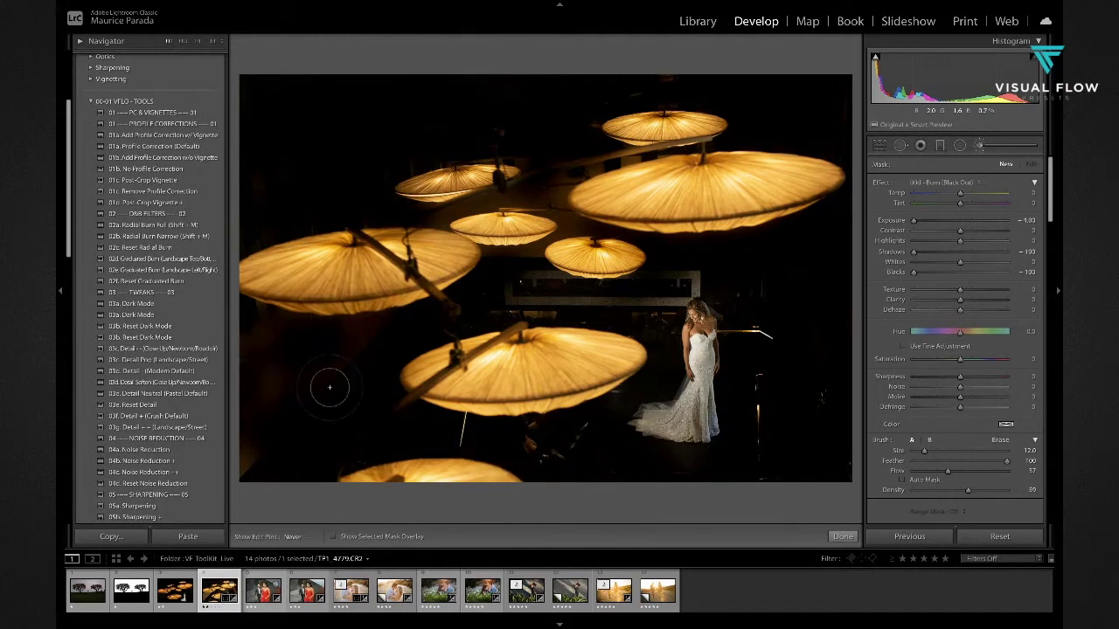
mouse_move(261, 331)
mouse_down()
mouse_move(286, 369)
mouse_move(463, 276)
mouse_move(523, 279)
mouse_move(519, 266)
mouse_move(541, 287)
mouse_move(525, 295)
mouse_move(618, 293)
mouse_move(564, 303)
mouse_move(477, 285)
mouse_move(555, 220)
mouse_up()
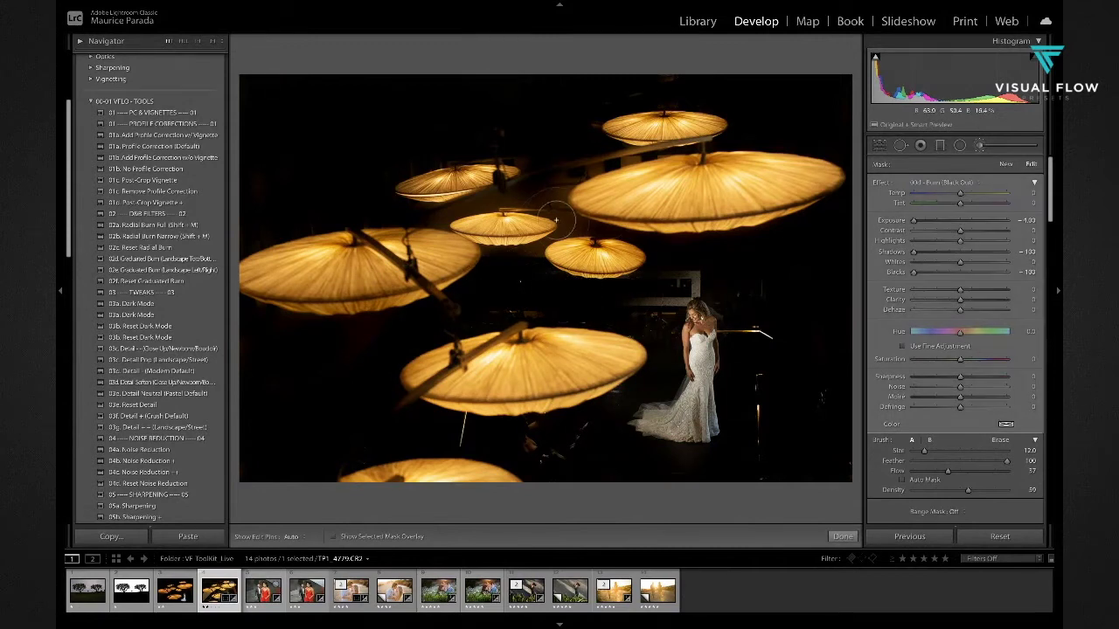
- Black out the remaining background between the lanterns and close to the bride, using brush sizes 7.0 and 5.0
key(bracketleft)
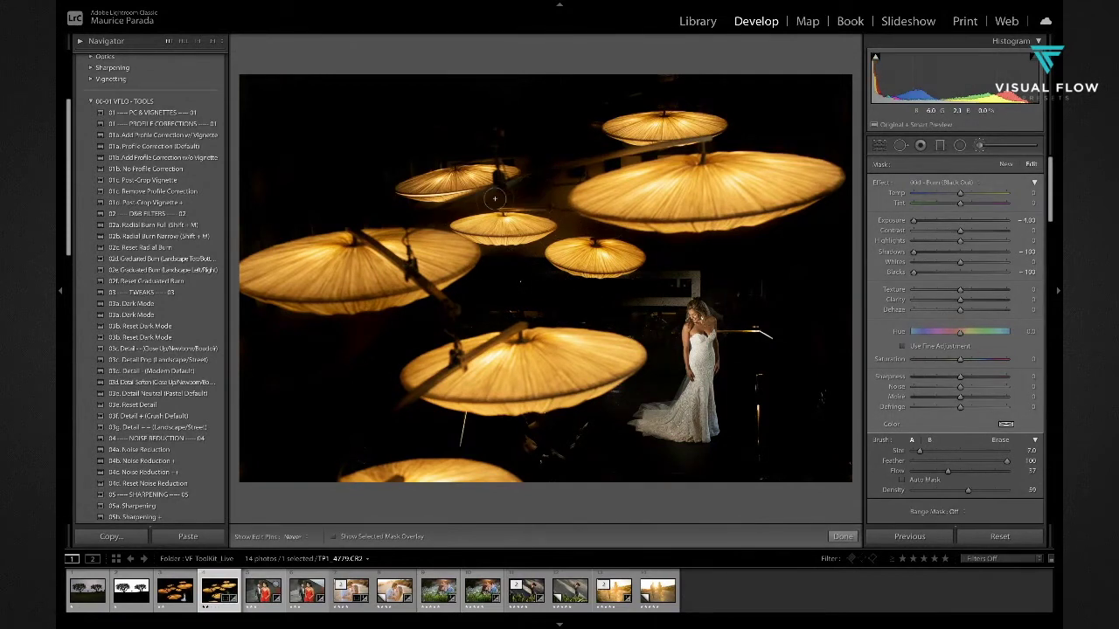
key(h)
key(h)
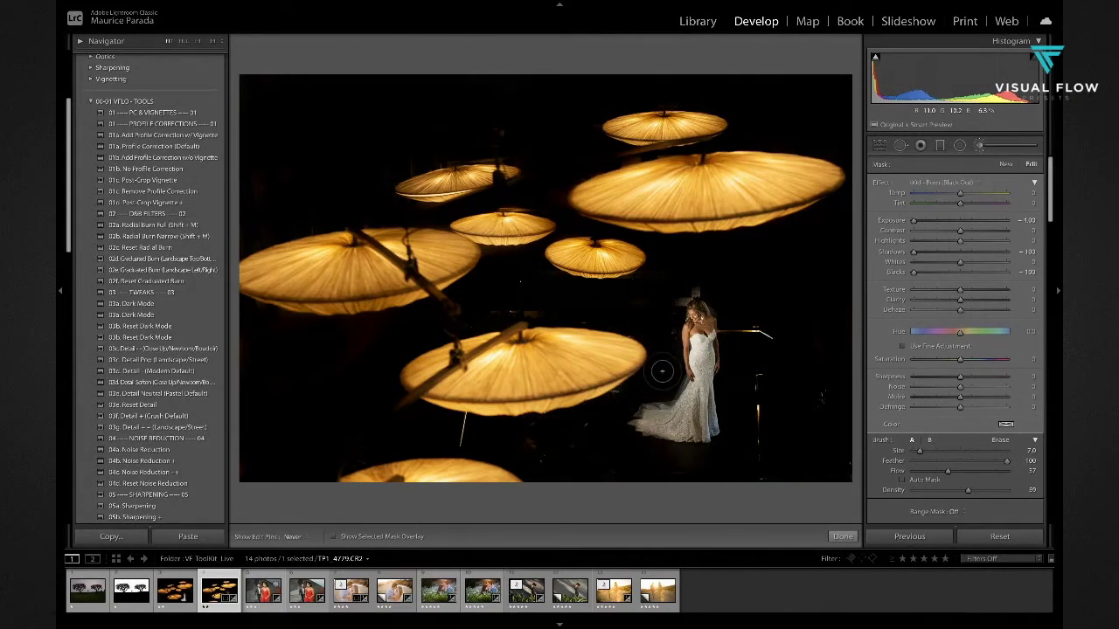
scroll(699, 288, down, 1)
key(h)
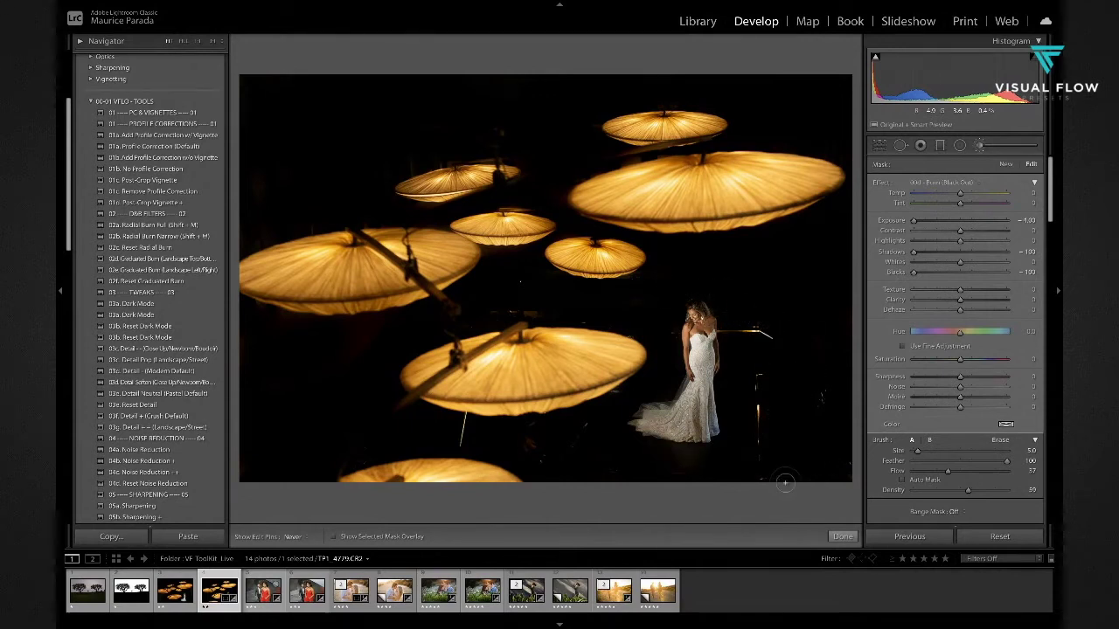
key(h)
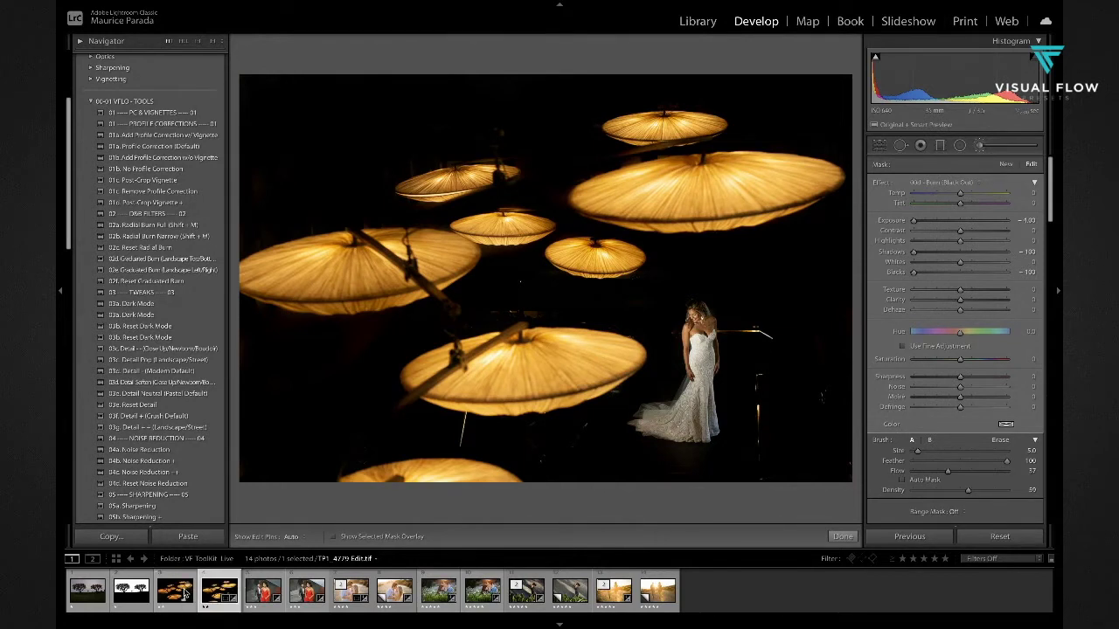
- Compare the brushed bridal photo with its finished version, ending on the brushed one
click(179, 594)
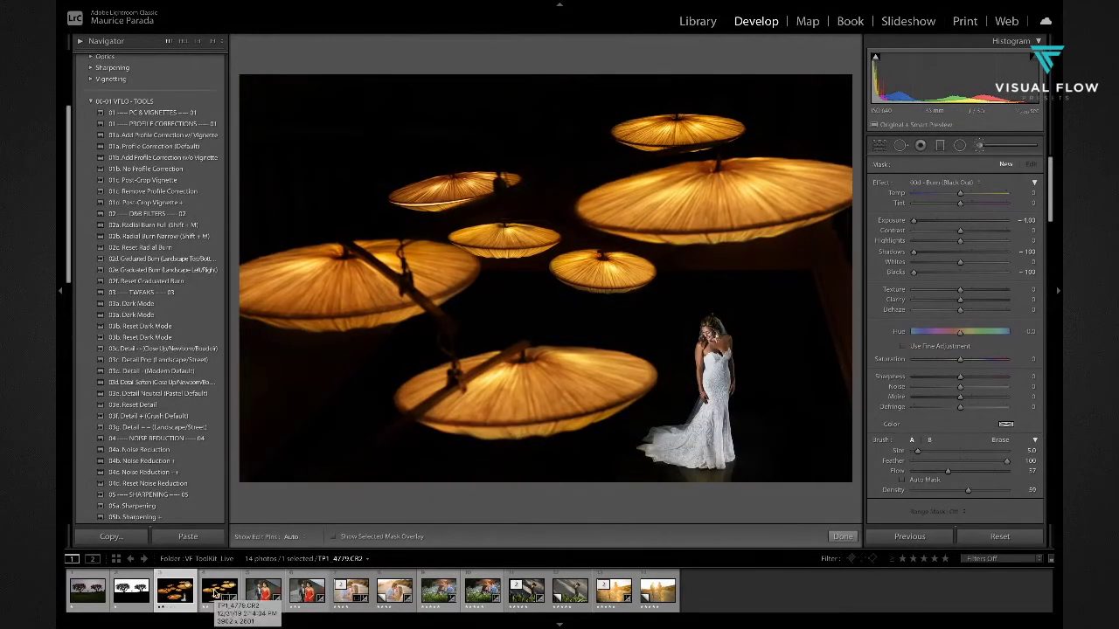
click(214, 595)
click(171, 598)
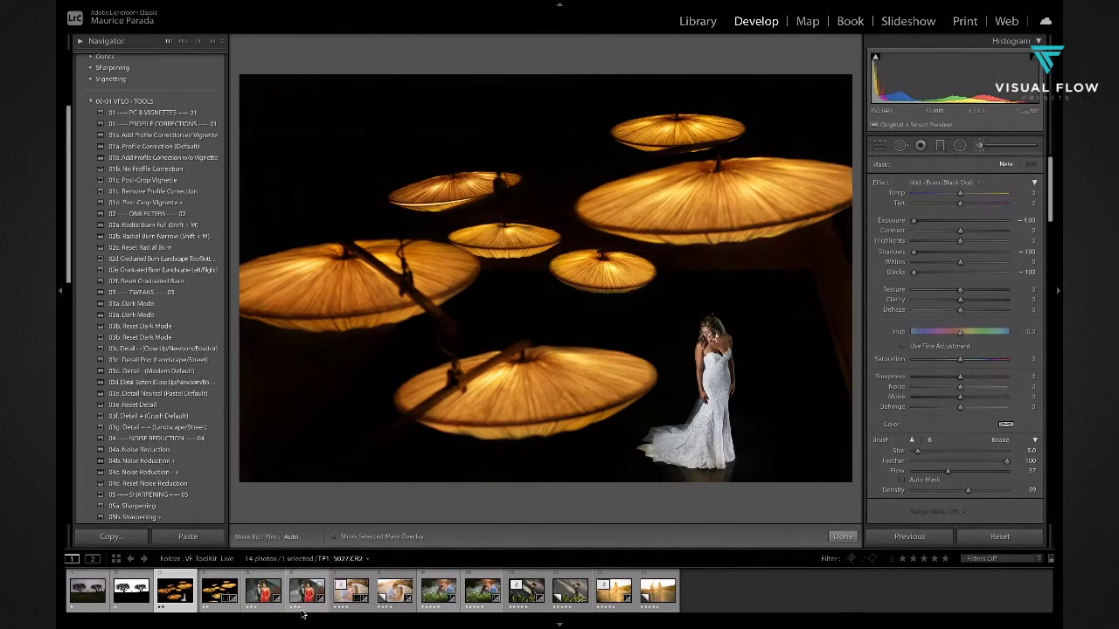
click(219, 591)
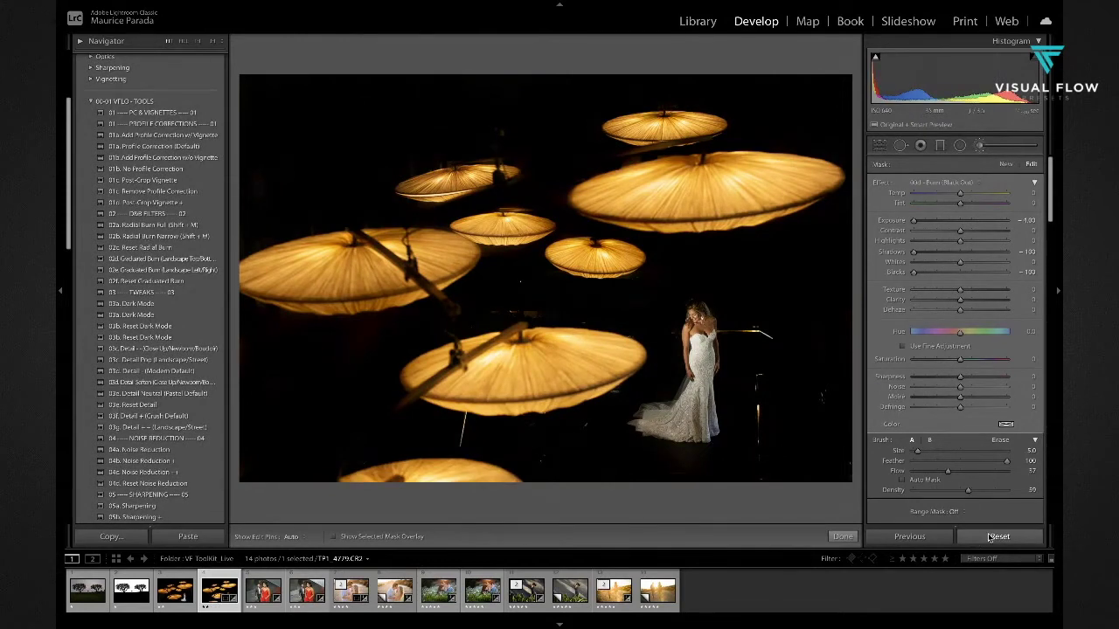
- Revert the bridal photo in its history to the Exposure edit made before the brush strokes
scroll(192, 400, down, 10)
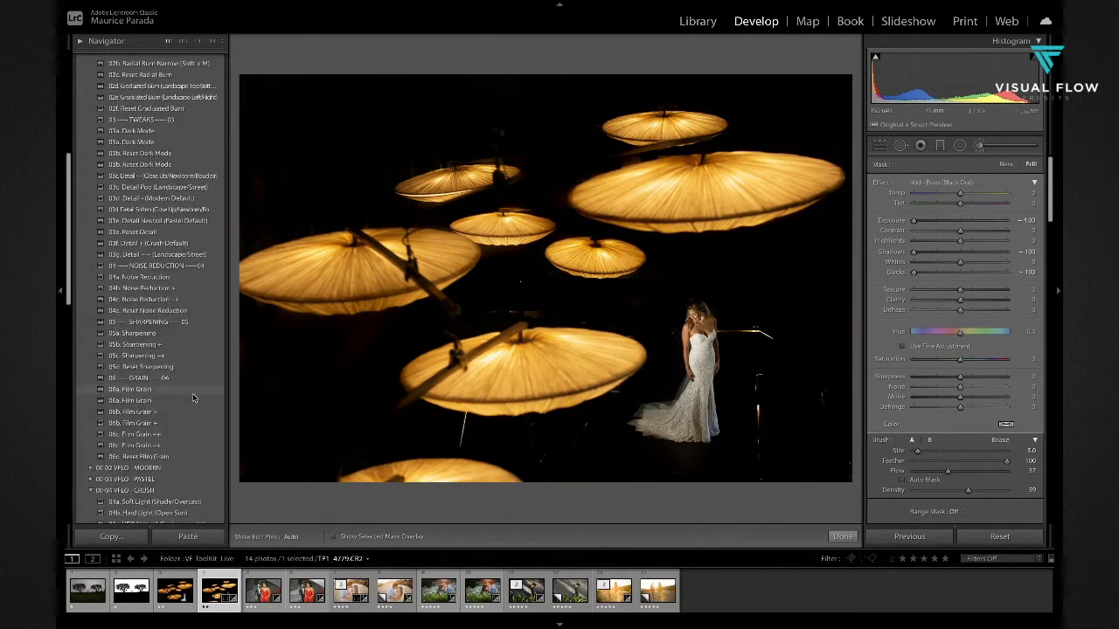
scroll(175, 419, up, 1)
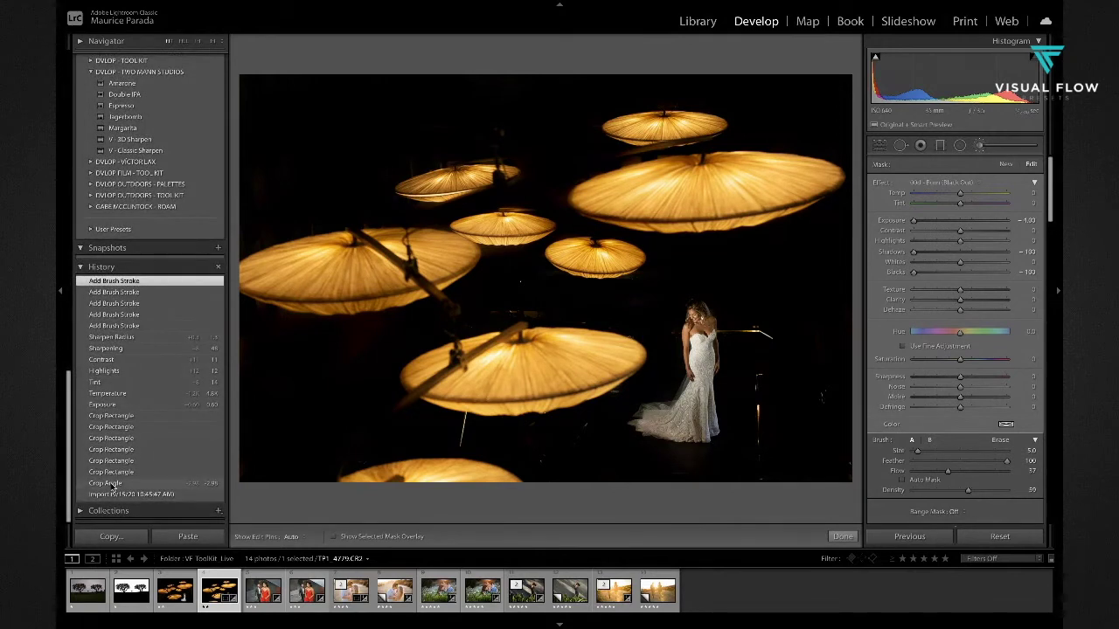
click(110, 404)
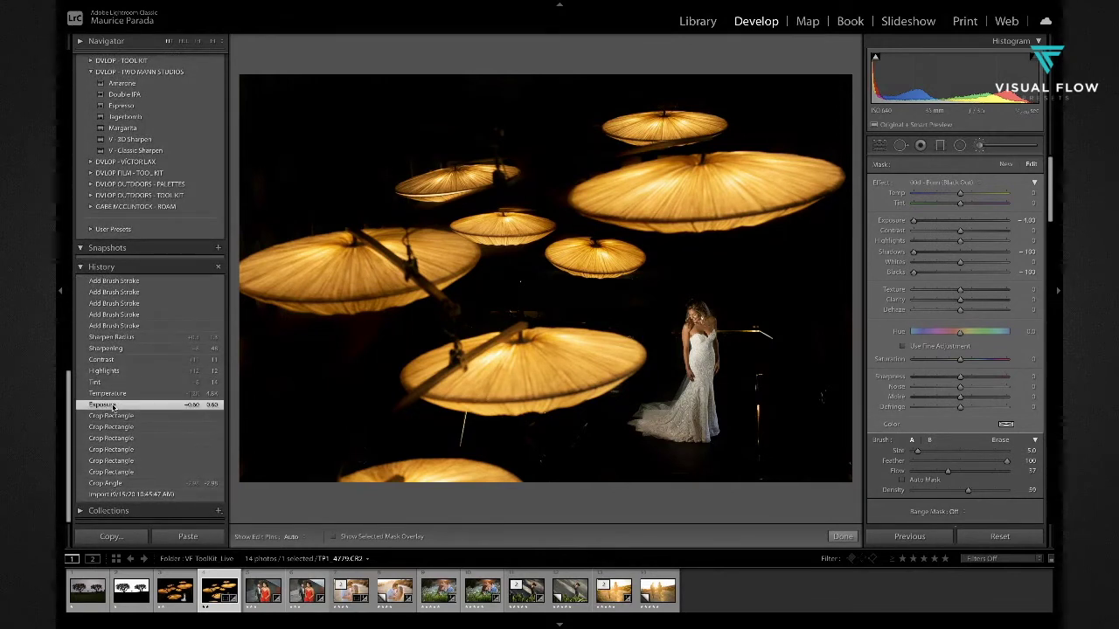
- Compare the finished bridal photo with the reverted, unbrushed version
click(174, 591)
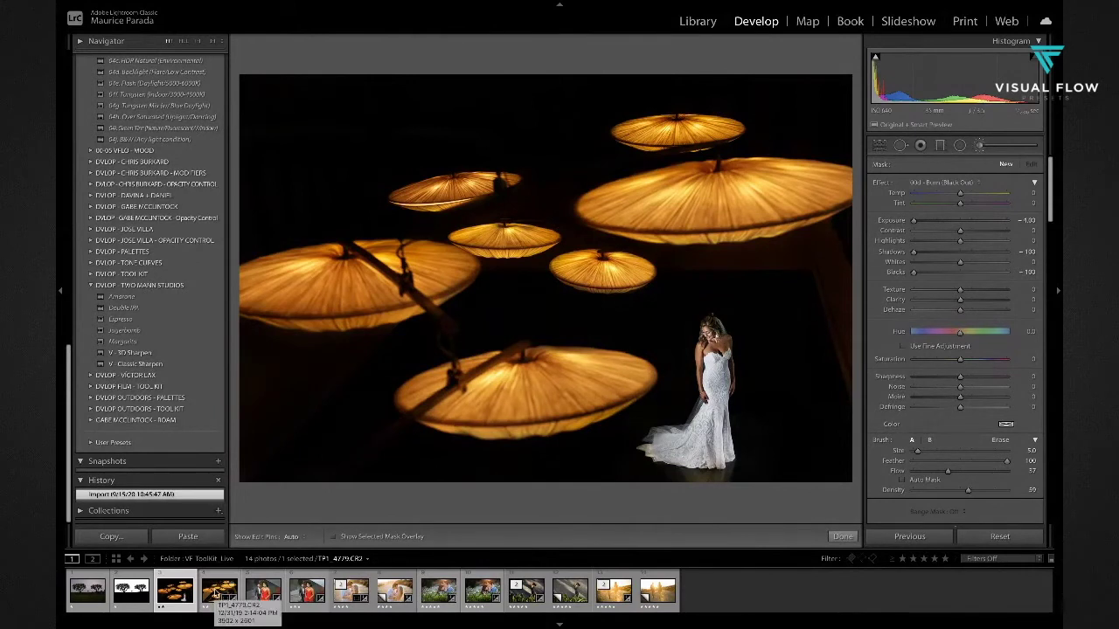
click(218, 592)
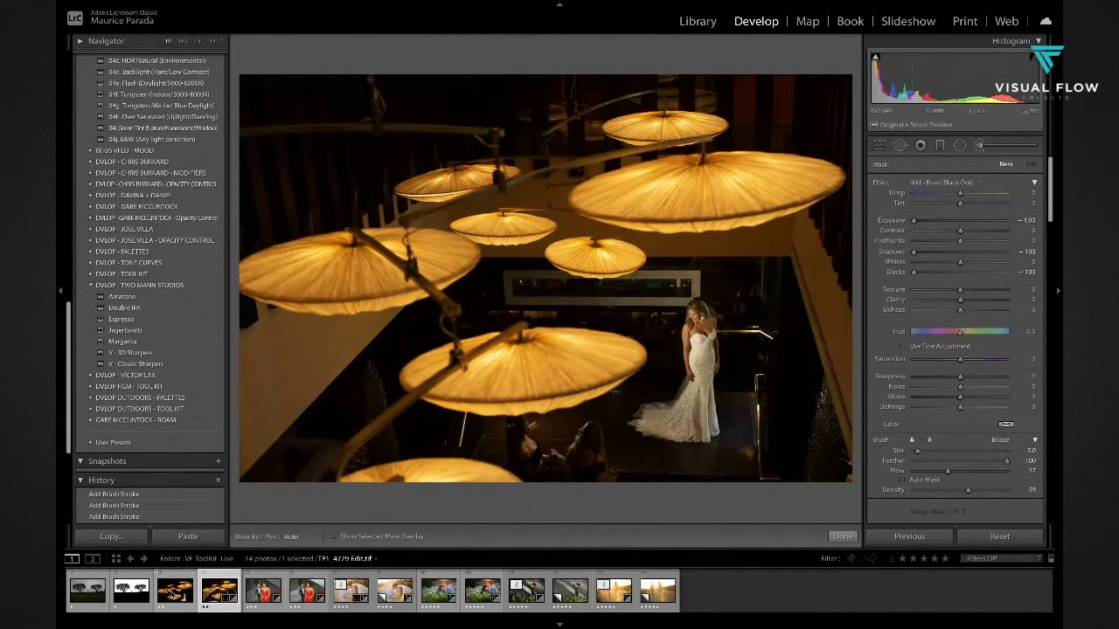
key(Left)
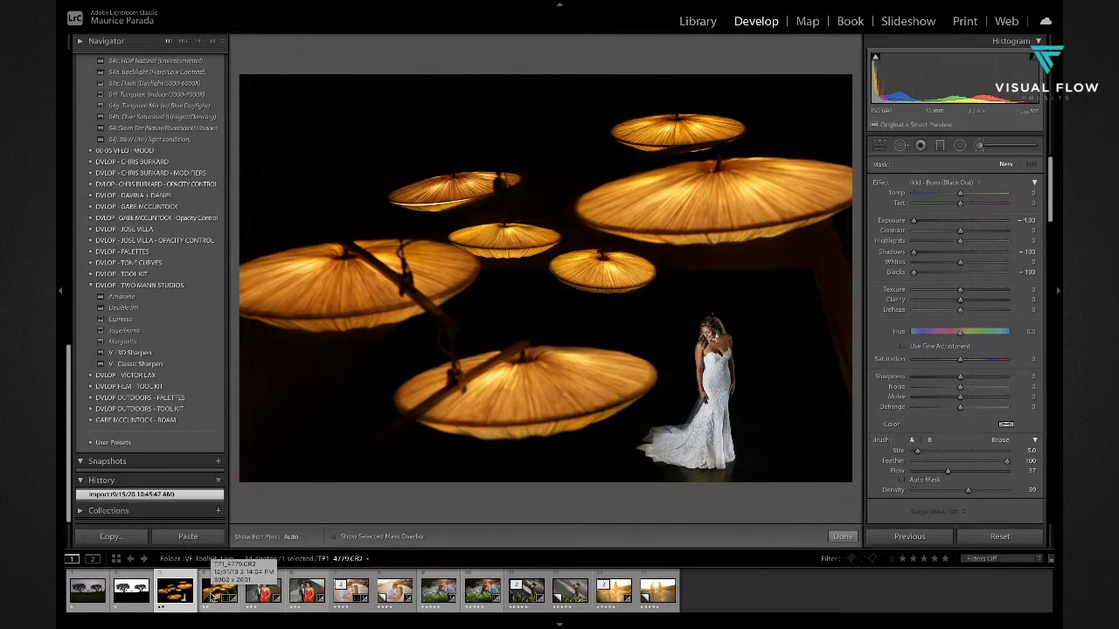
click(215, 596)
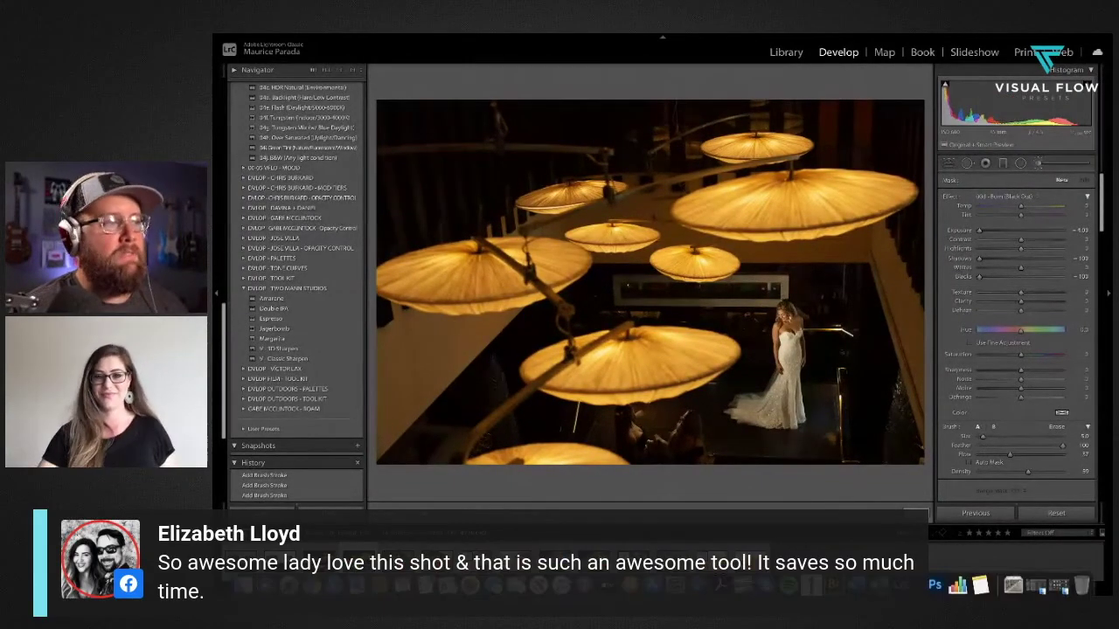
key(ctrl+Up)
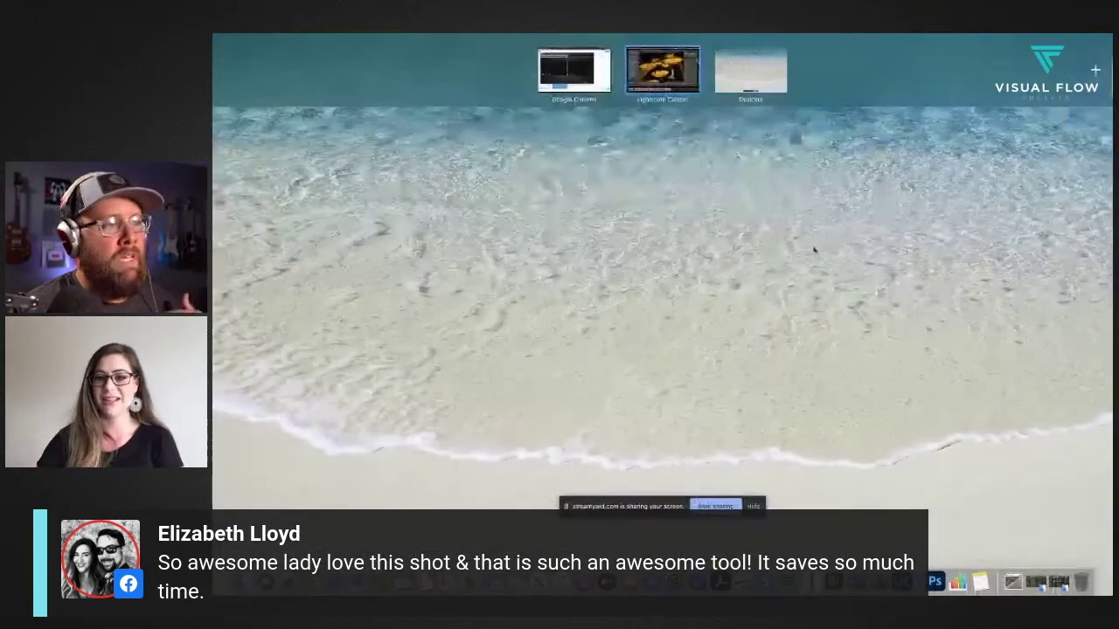
click(711, 477)
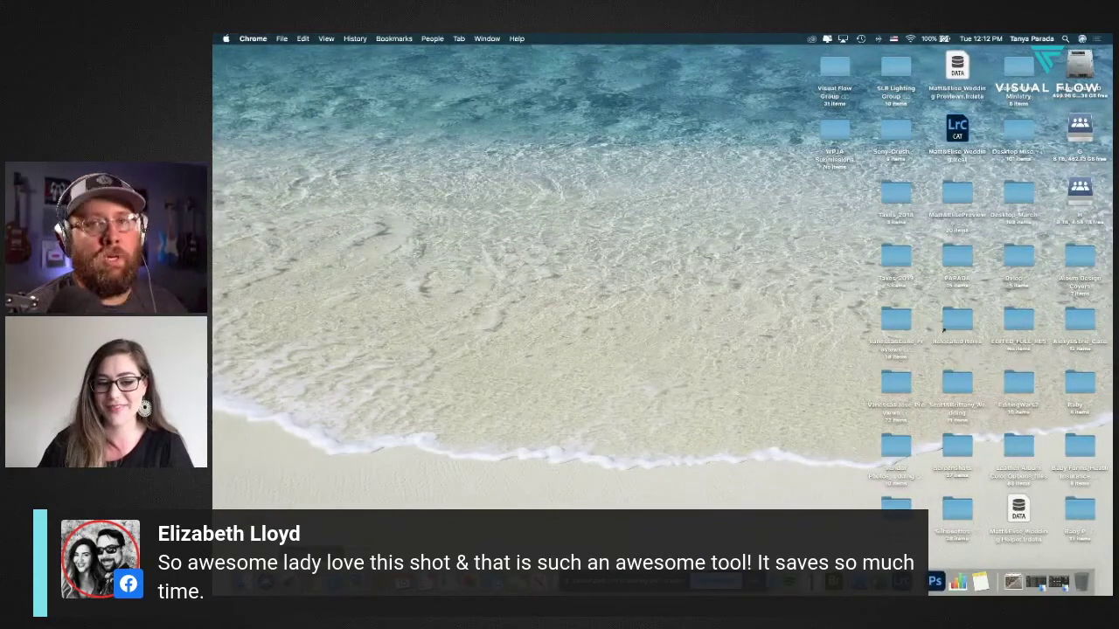
click(311, 582)
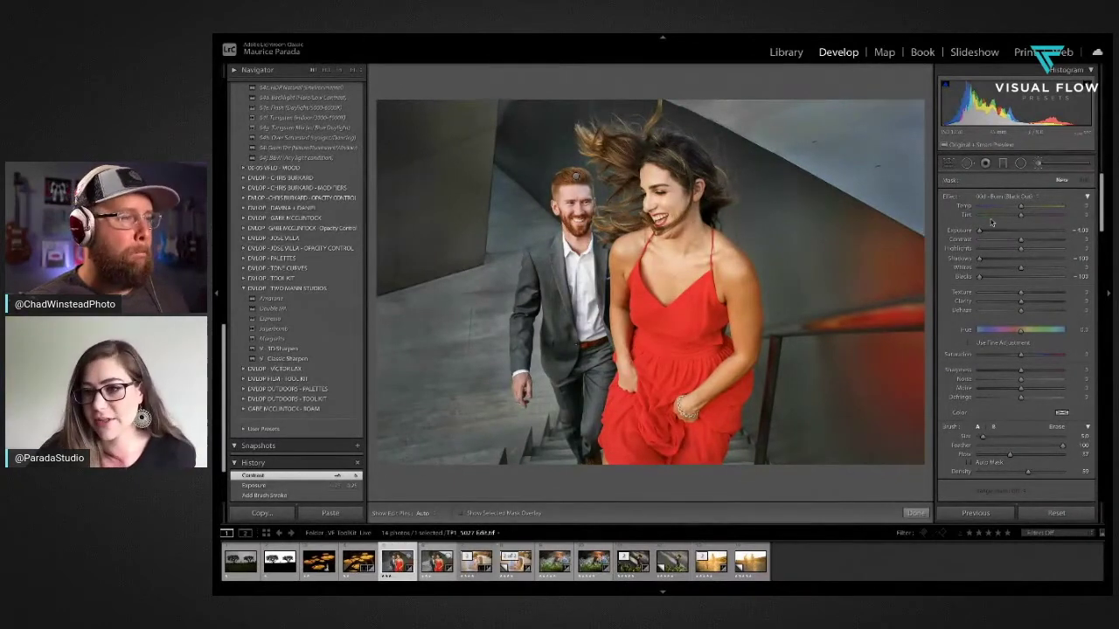
- Switch to the second version of the red-dress couple photo and choose the 31b - Lips: Red Lipstick brush preset
click(1014, 196)
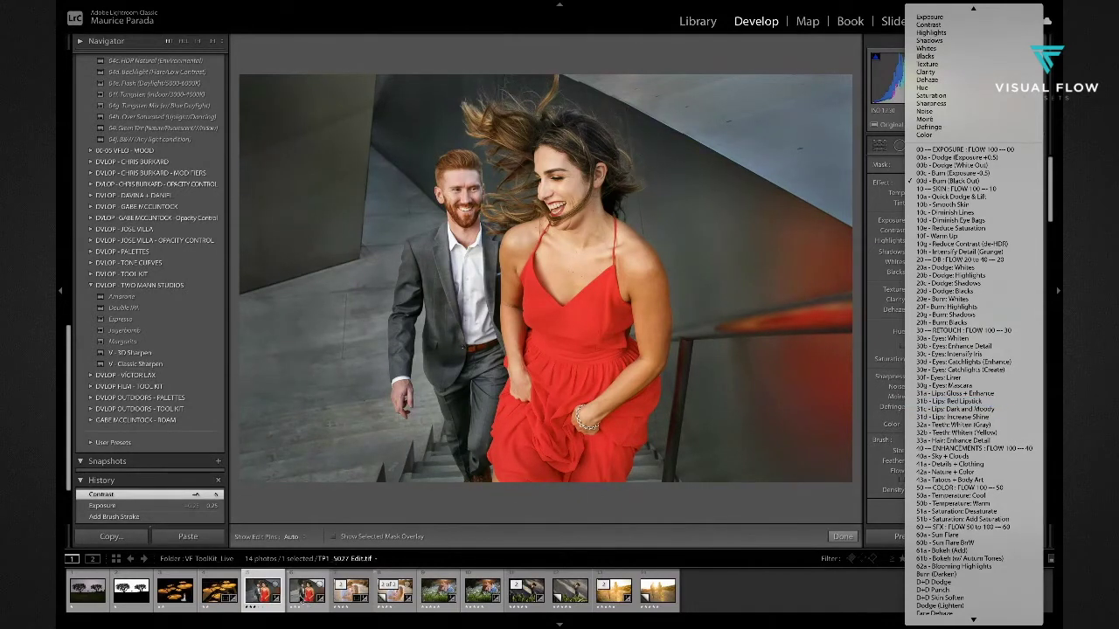
click(302, 597)
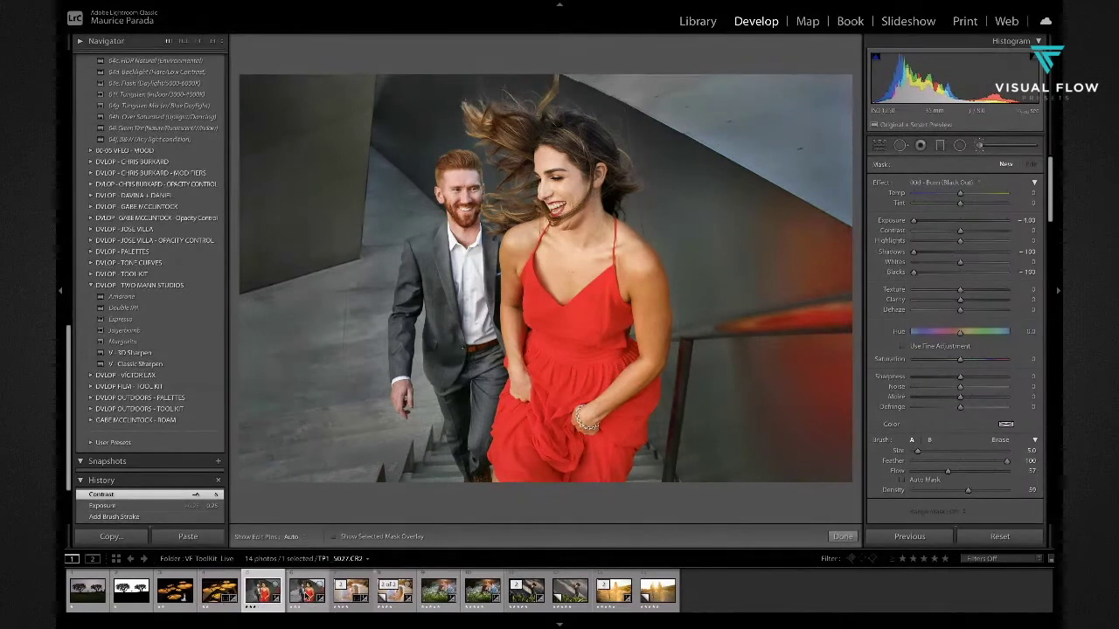
click(306, 593)
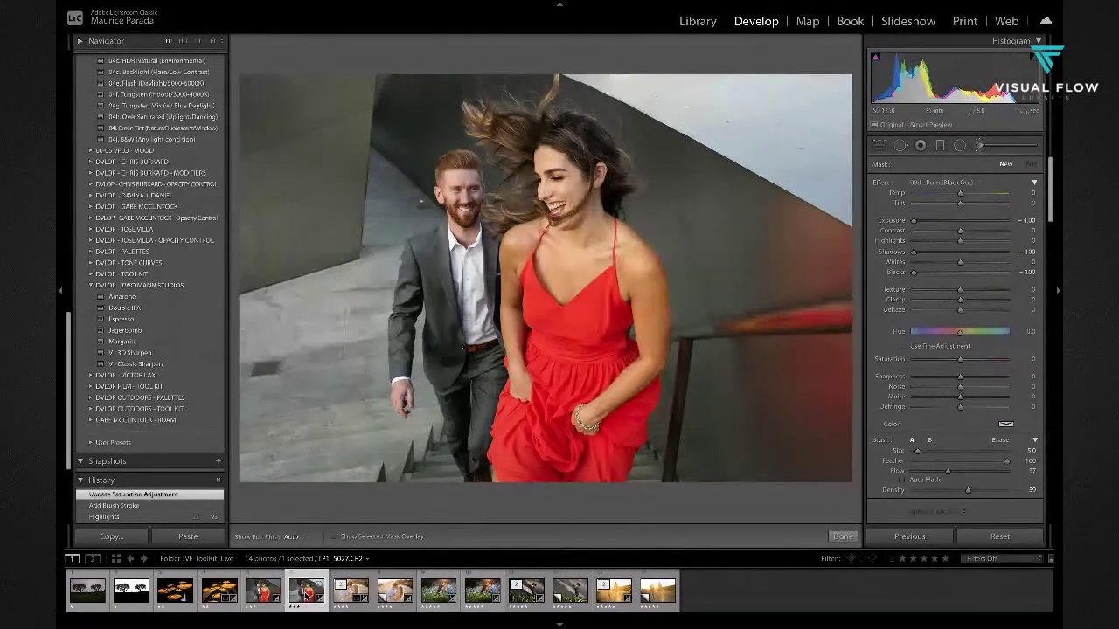
click(964, 185)
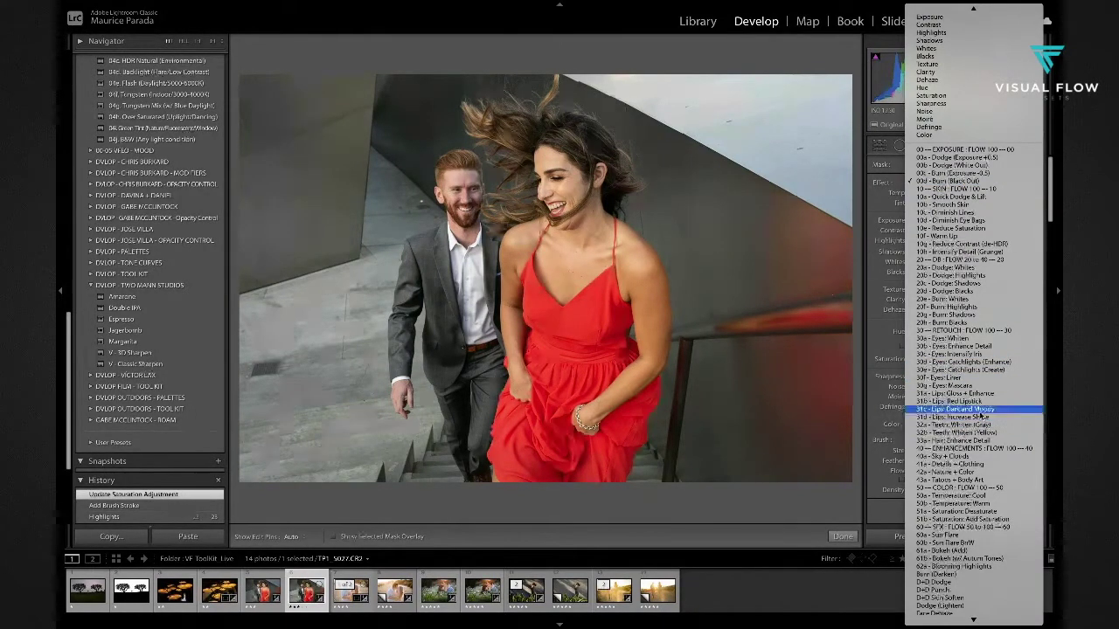
click(957, 401)
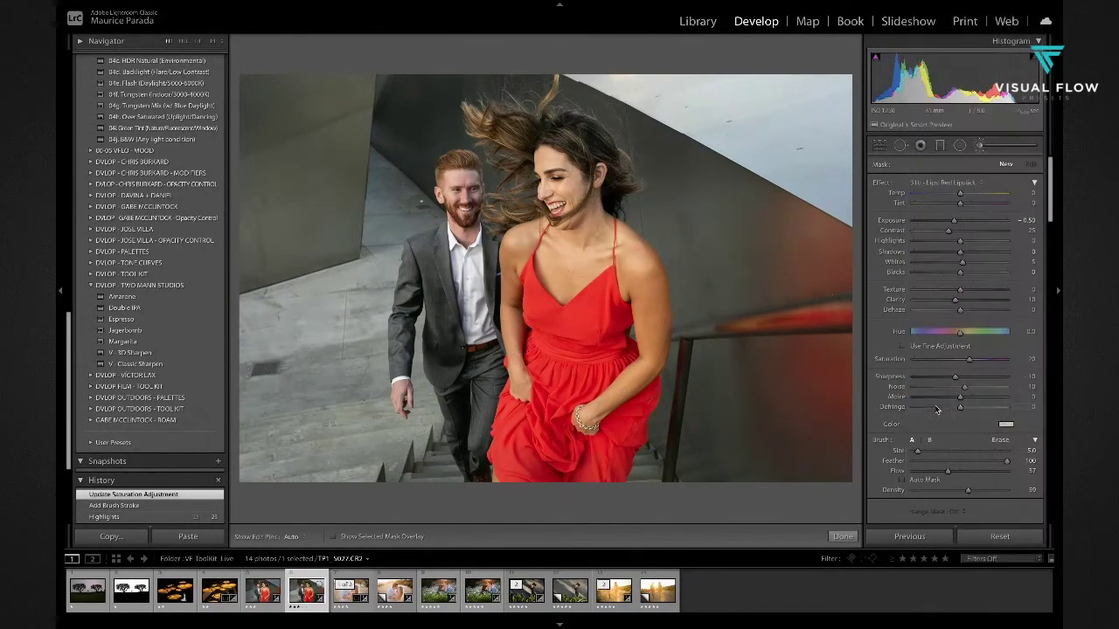
- Delete the existing brush adjustment pinned on the woman's red dress
click(577, 334)
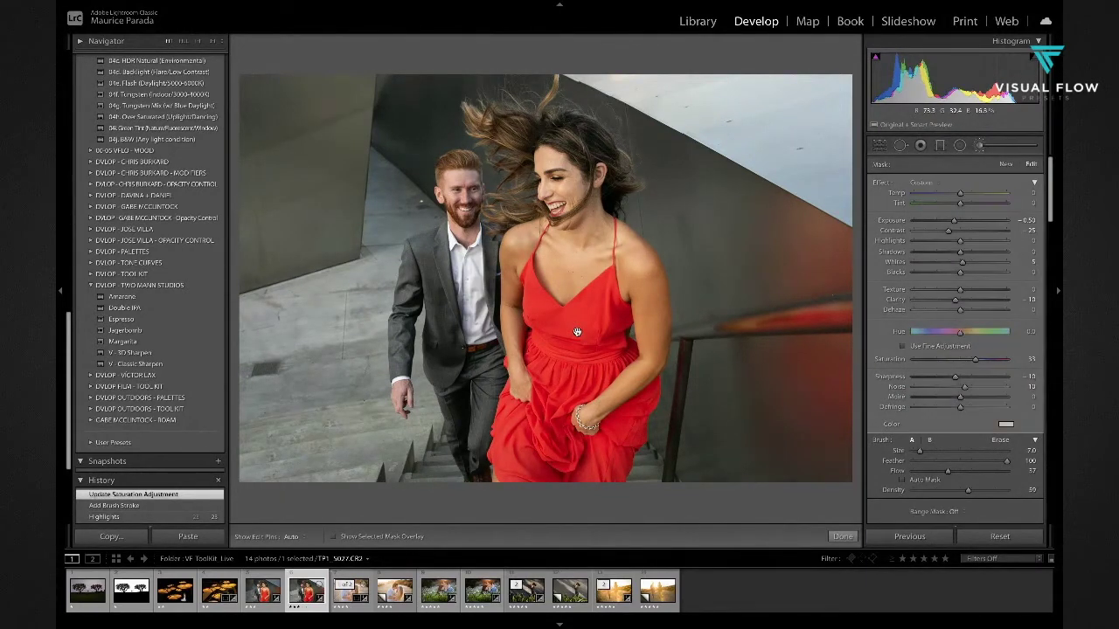
right_click(577, 334)
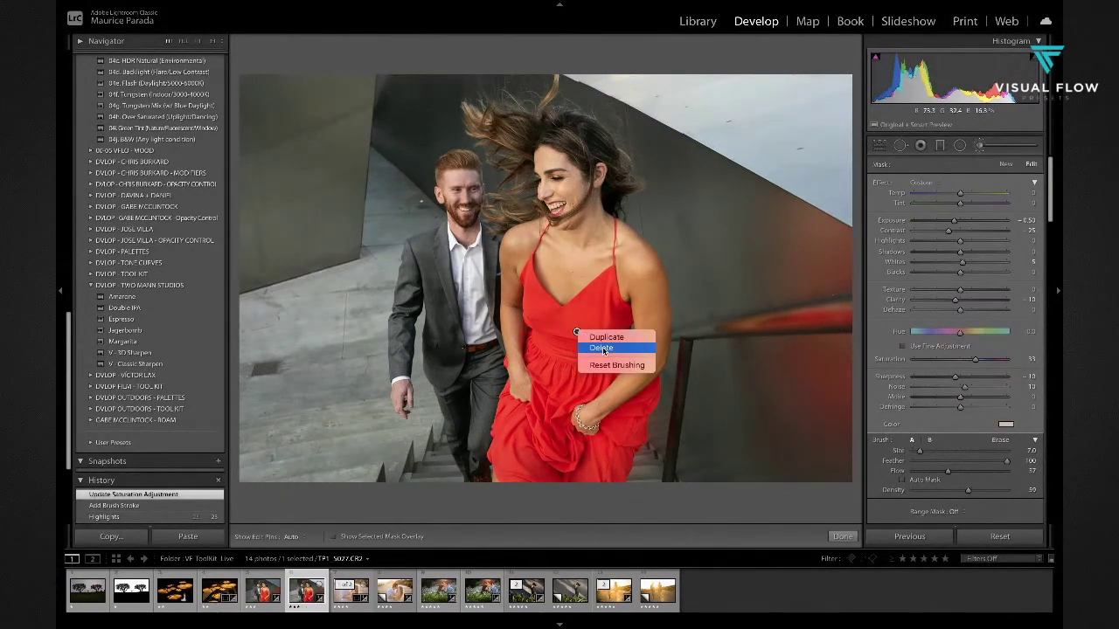
click(606, 349)
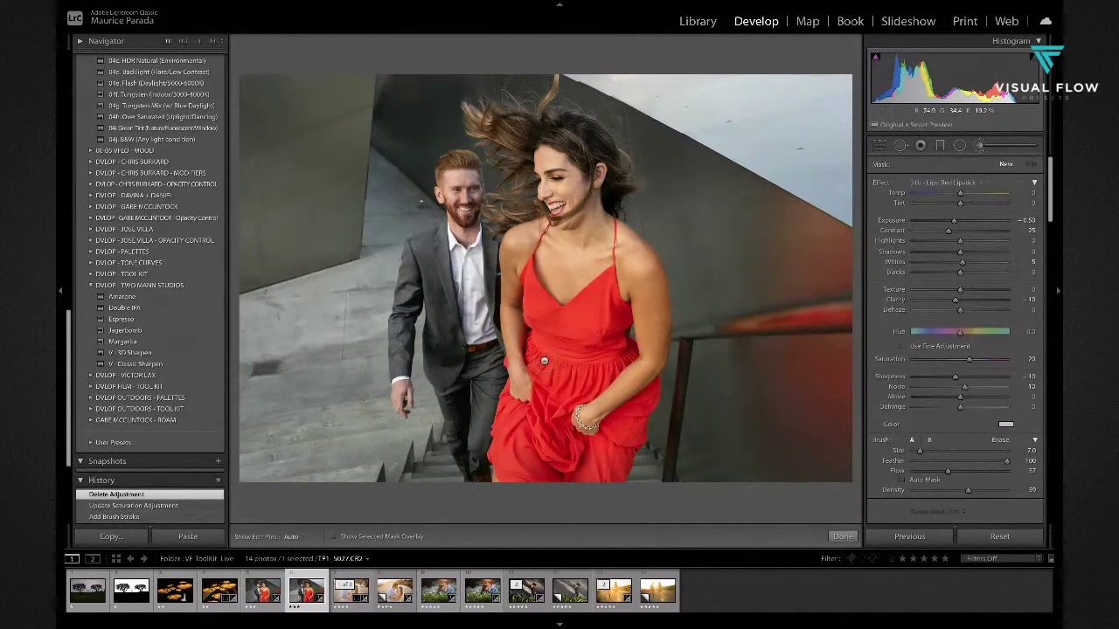
- Start a new Red Lipstick brush adjustment on the dress bodice at brush size 12.0
key(bracketright)
key(bracketright)
key(h)
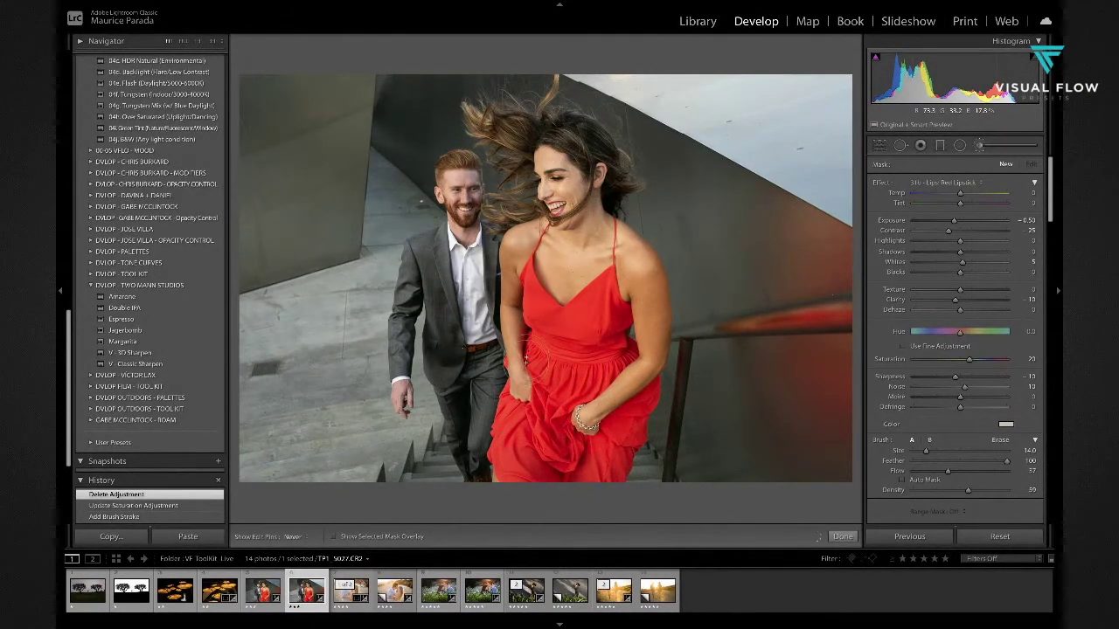
key([)
click(540, 316)
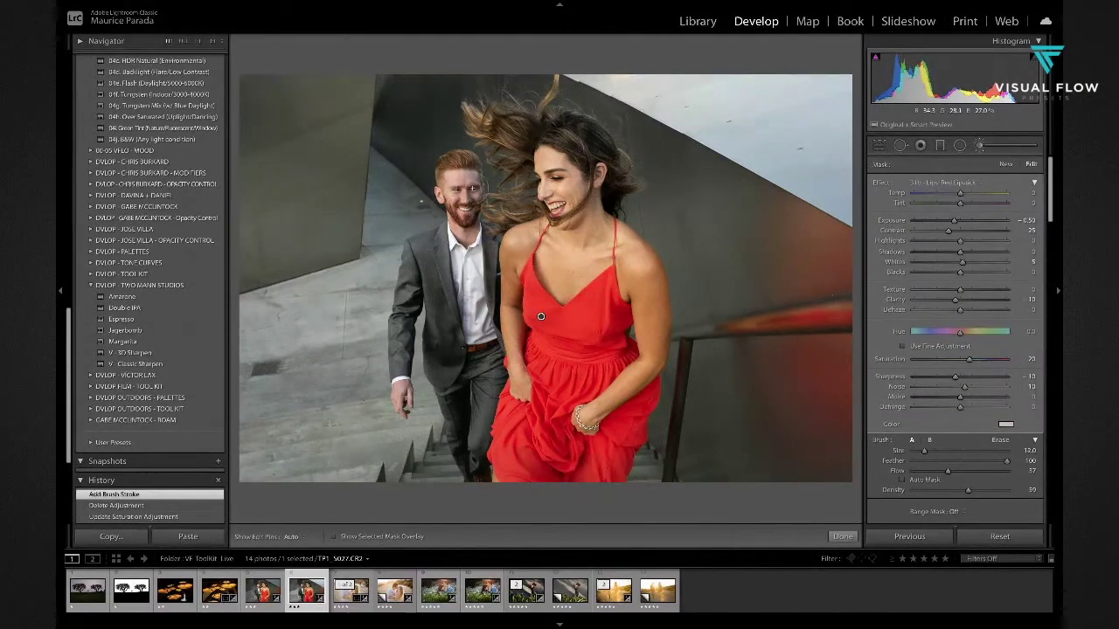
- Resize the brush and add more Red Lipstick strokes to the same adjustment, finishing with the brush size reduced to 0.1
key(])
key(])
key(])
key(])
key(])
key(])
key(])
key(])
mouse_move(480, 158)
mouse_down()
mouse_move(520, 122)
mouse_move(500, 123)
mouse_move(515, 156)
mouse_up()
key(bracketleft)
key(bracketleft)
key(bracketleft)
key(bracketleft)
key(bracketleft)
key(bracketleft)
key(bracketleft)
key(bracketleft)
key(bracketleft)
key(bracketleft)
key(bracketleft)
key(bracketleft)
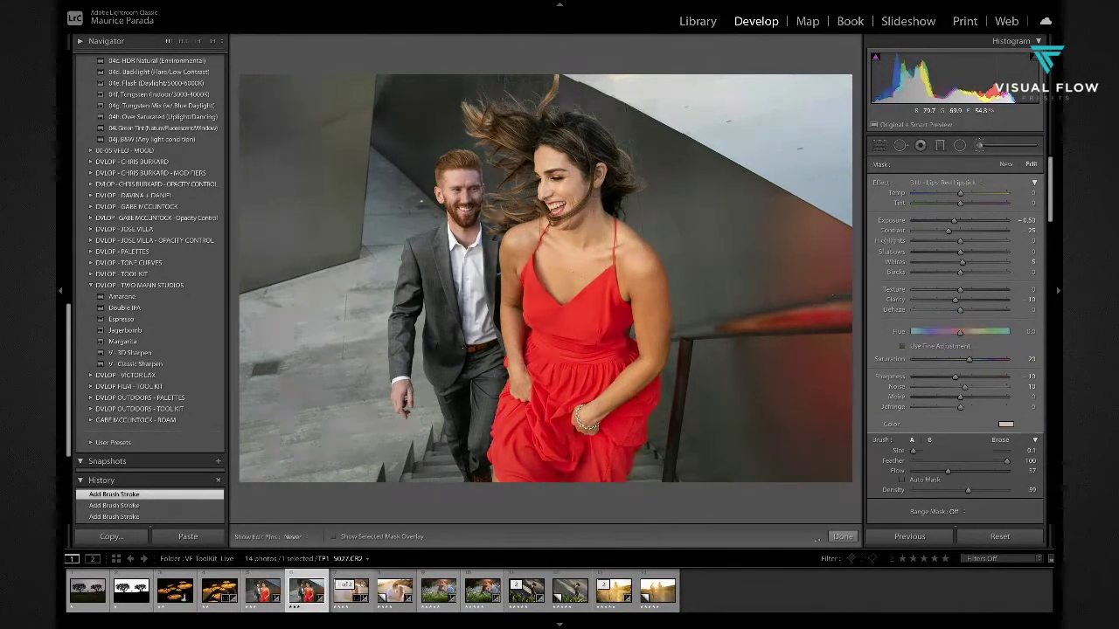
- Continue the Red Lipstick adjustment down to the skirt's lower edge, using brush sizes 11.0 and 8.0
key(h)
scroll(541, 316, up, 2)
key(h)
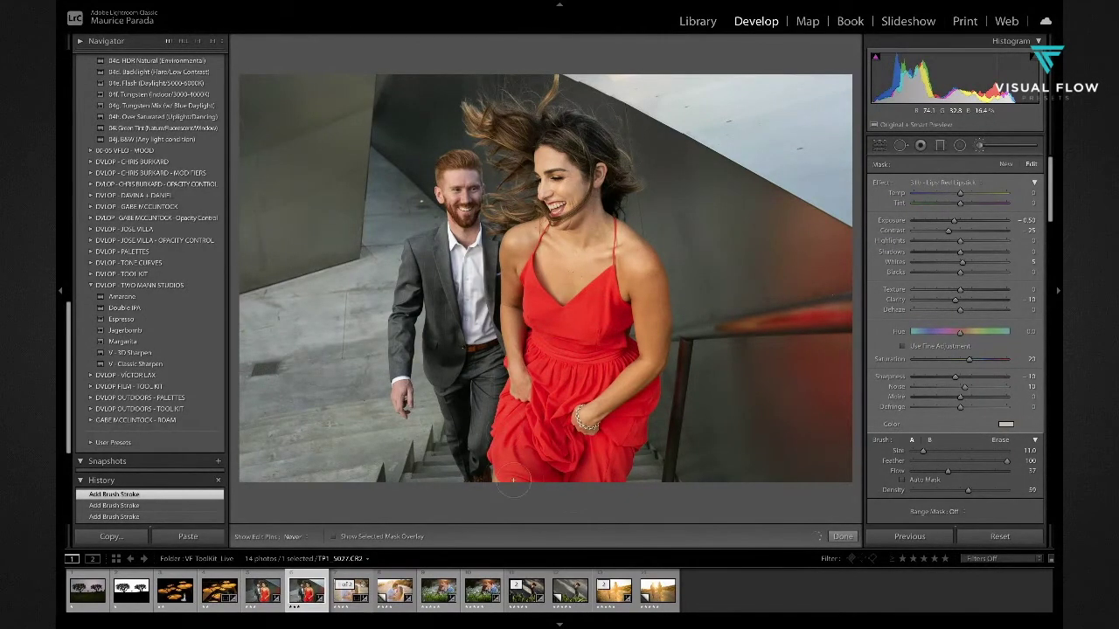
key(h)
key(h)
key(h)
key(h)
key(h)
key(h)
scroll(465, 164, down, 3)
key(h)
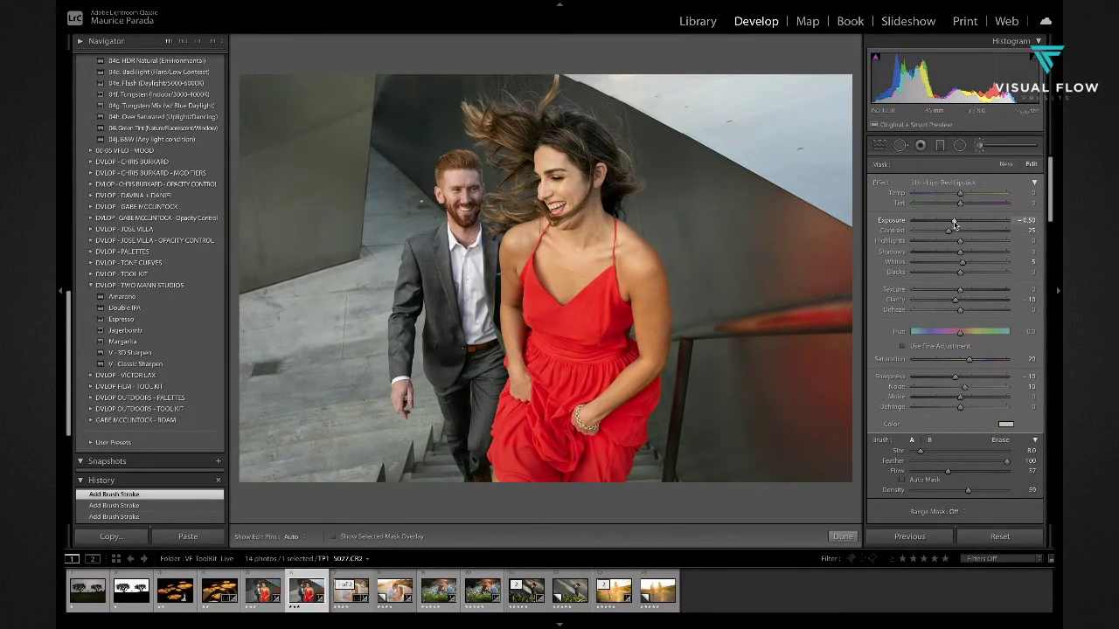
- Set the dress's Red Lipstick brush adjustment to an exposure of −0.78 and a saturation of 32
mouse_move(956, 226)
mouse_down()
mouse_move(971, 227)
mouse_move(955, 226)
mouse_up()
drag(969, 359, 979, 362)
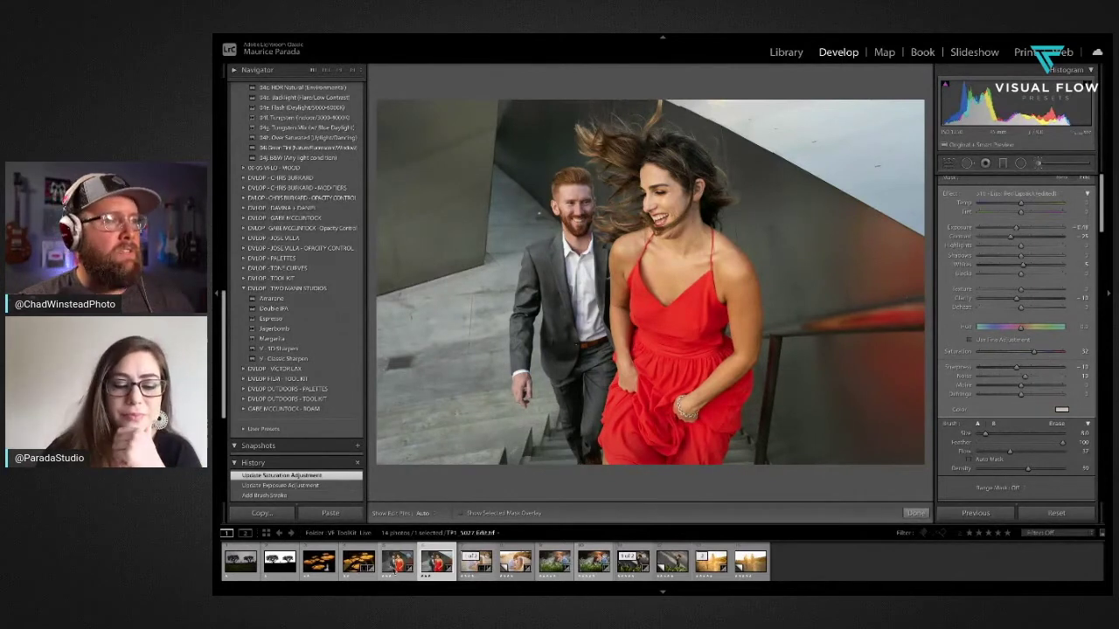
- Compare the edited red-dress photo with the other version of the same shot by switching between them
click(400, 575)
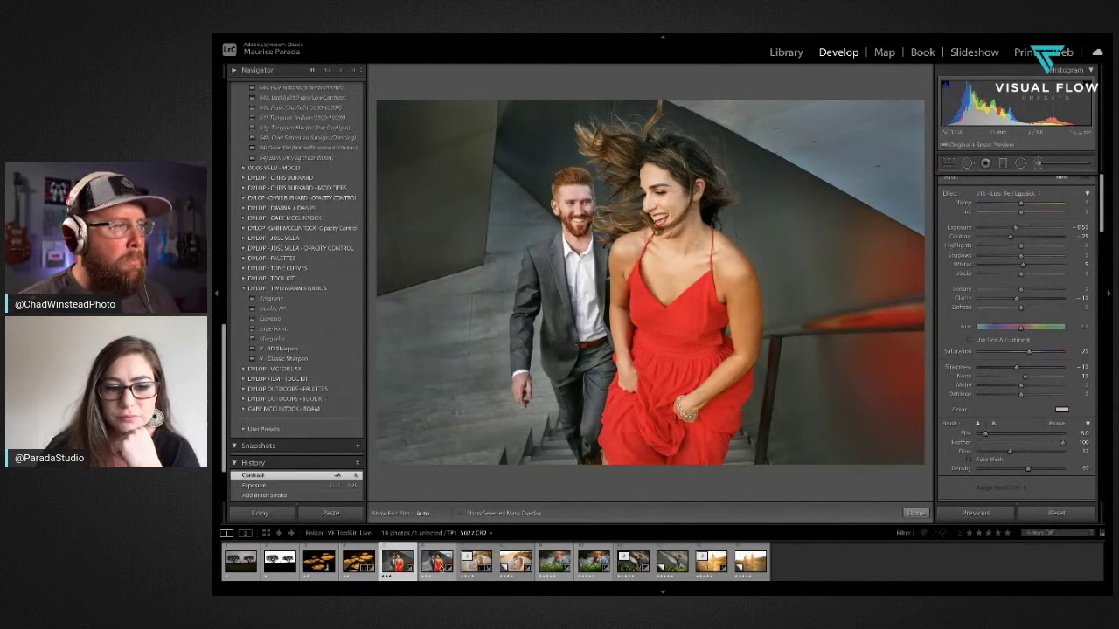
click(437, 561)
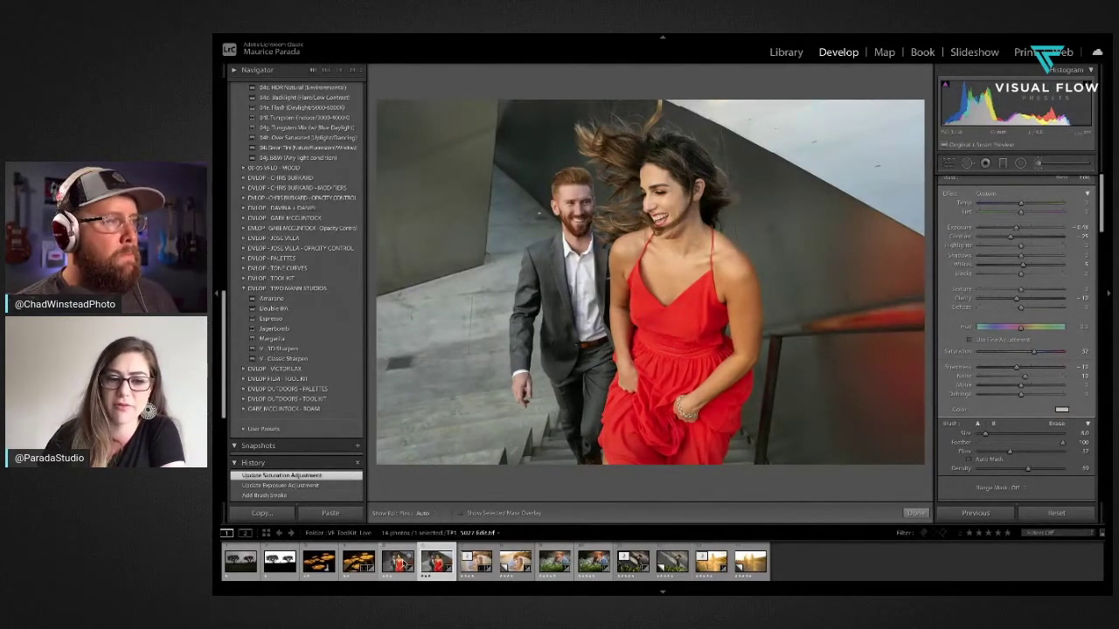
click(399, 564)
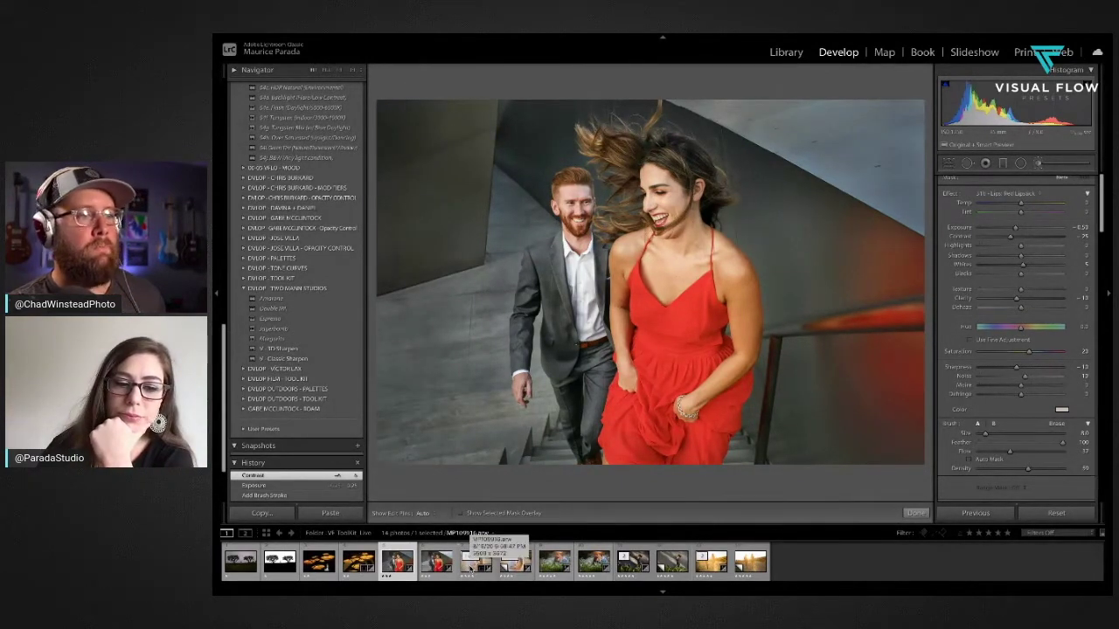
- Open the virtual copy of the kissing couple's photo and paint the 61a - Bokeh (Add) brush over the background at size 17.0
click(472, 564)
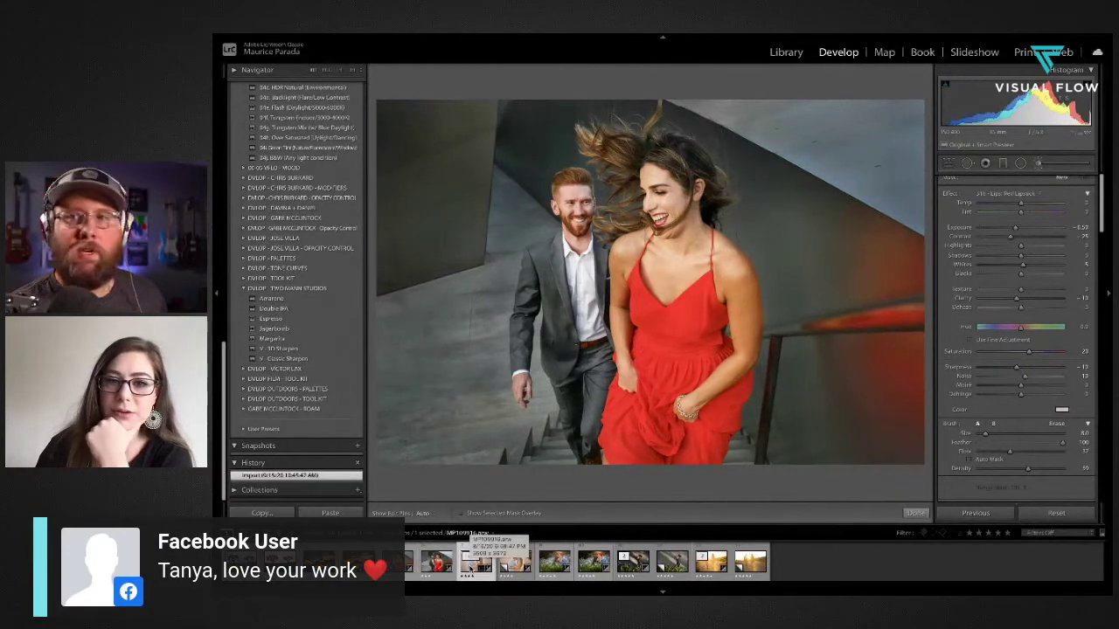
click(514, 567)
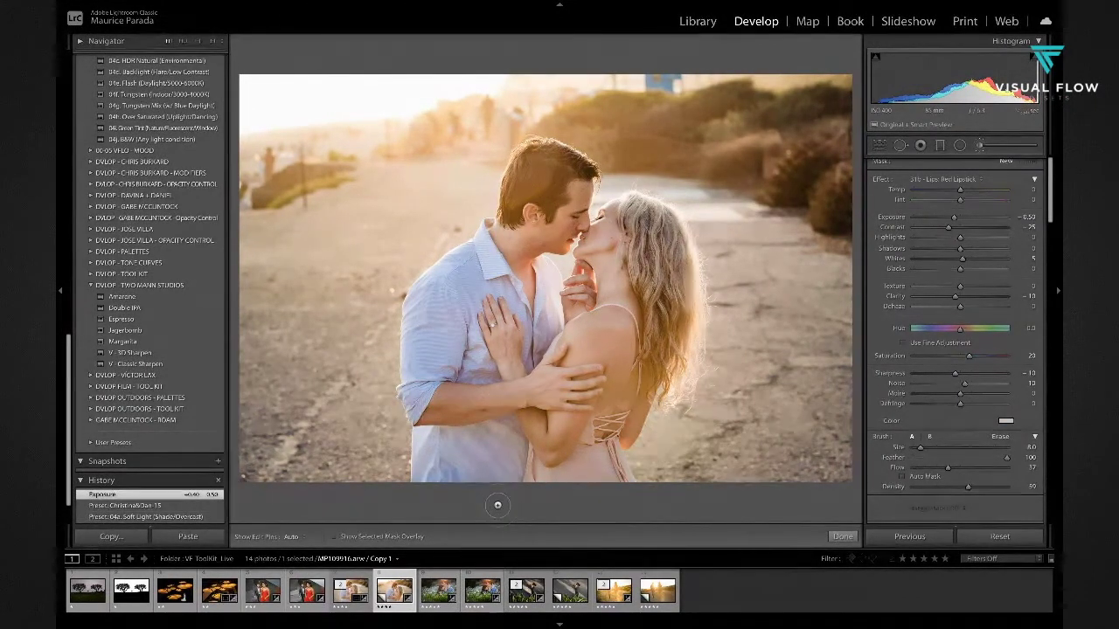
click(961, 179)
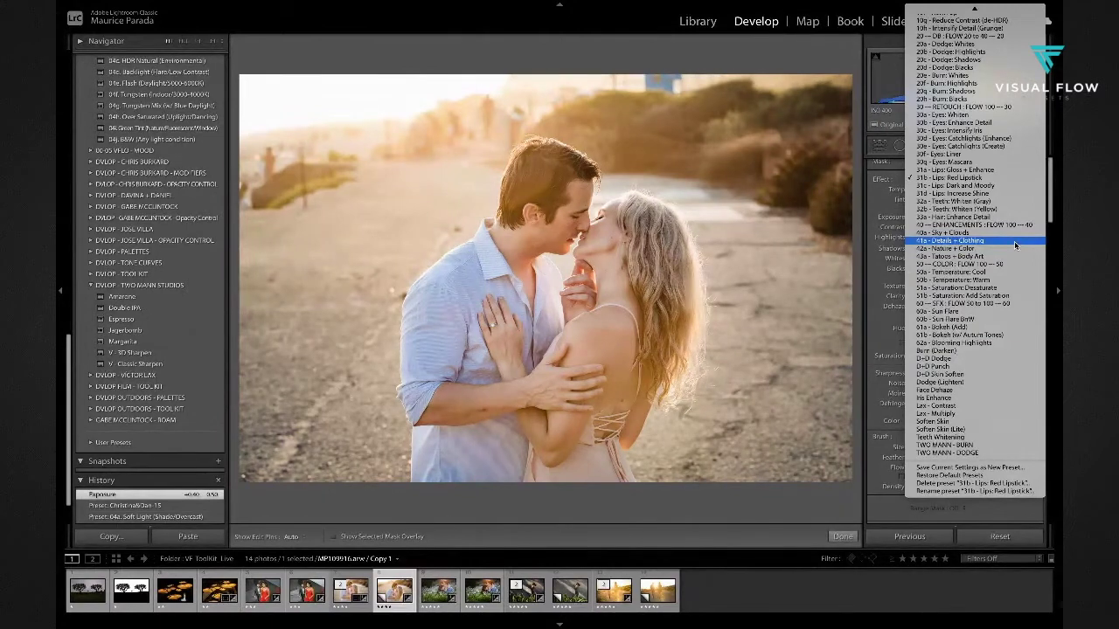
click(773, 60)
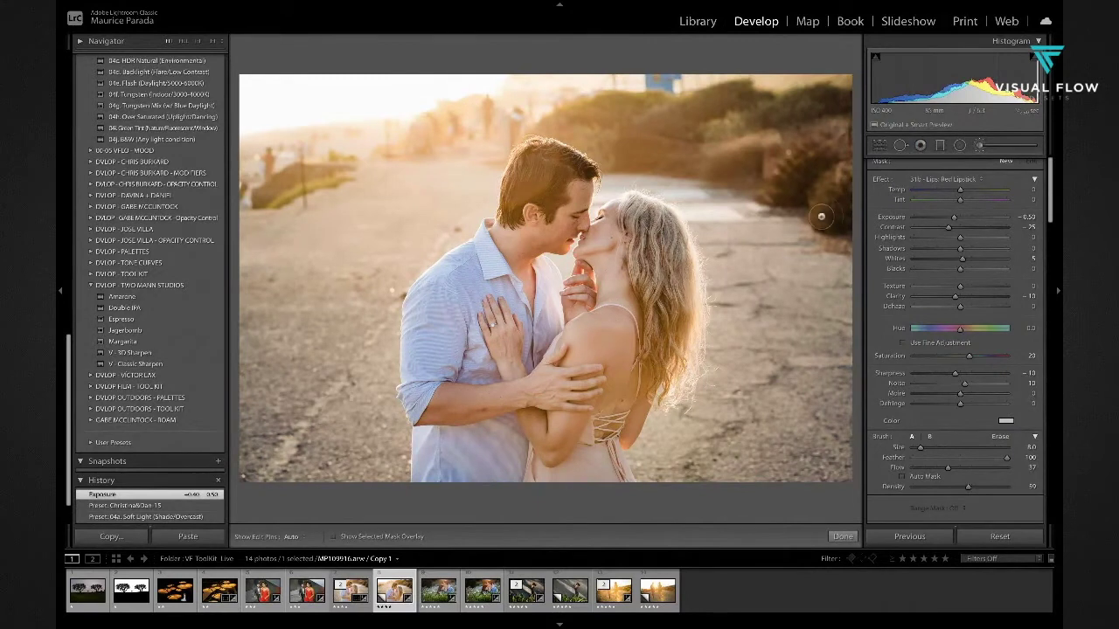
click(971, 180)
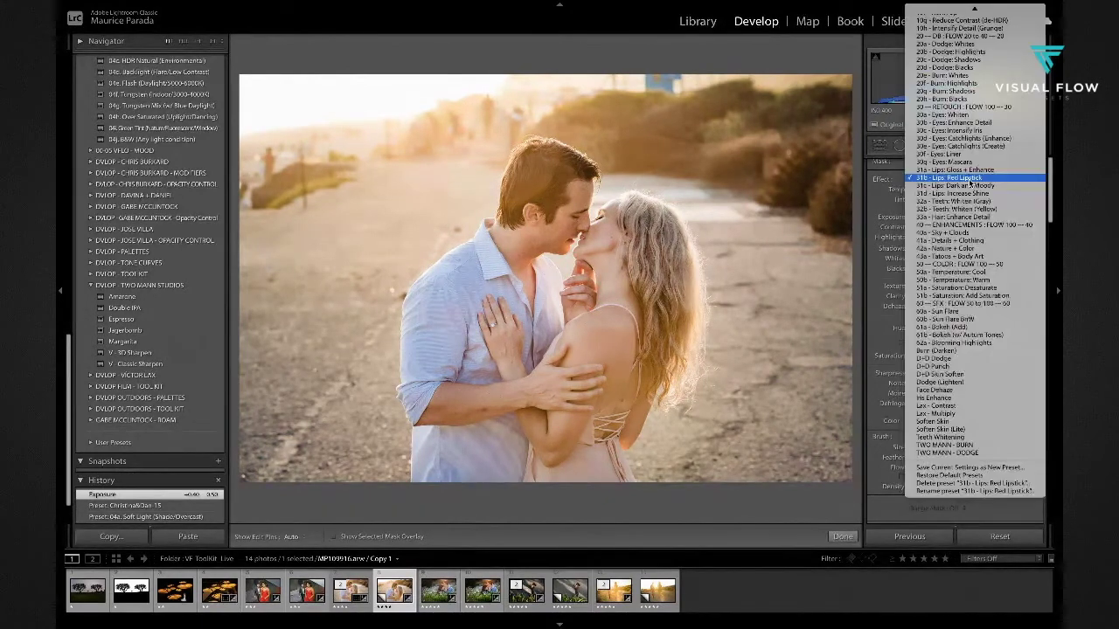
click(949, 327)
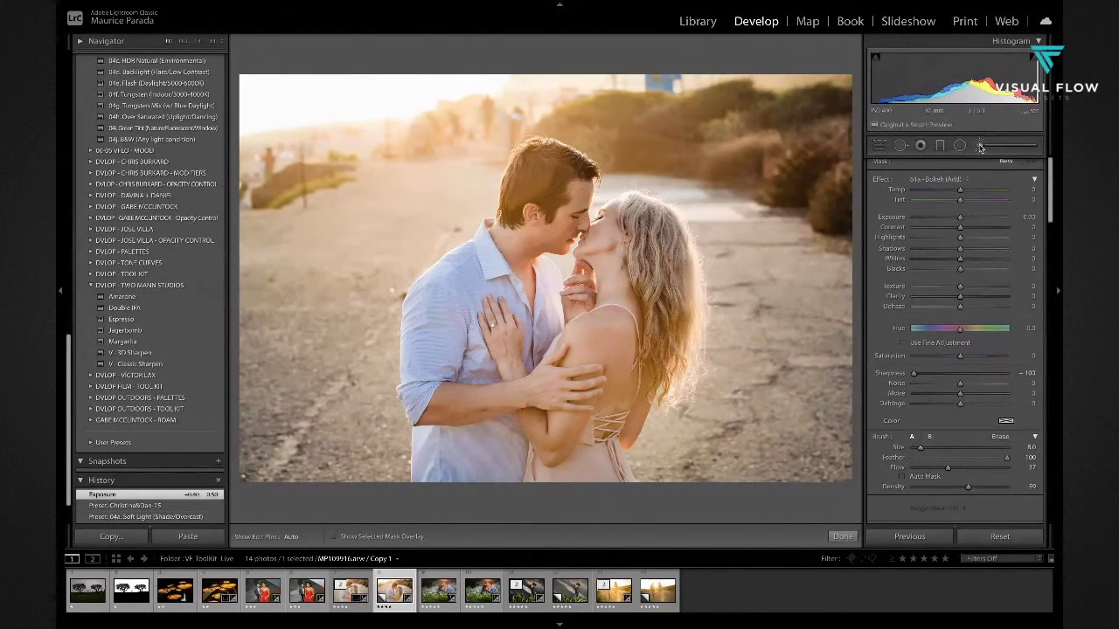
scroll(703, 131, up, 5)
click(702, 161)
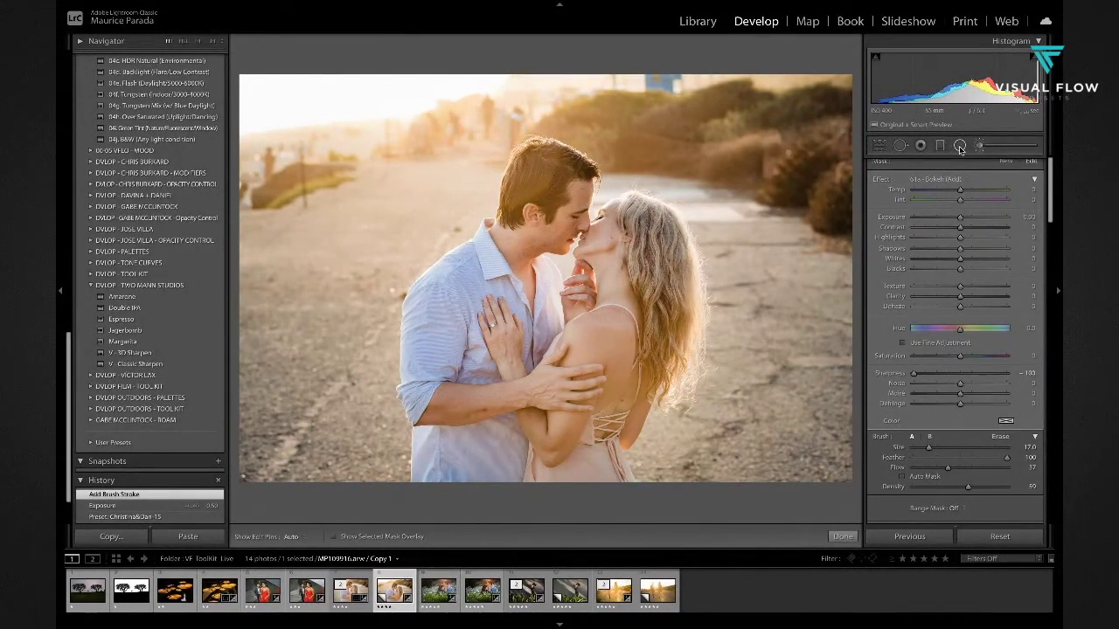
- Draw a Bokeh (Add) radial filter around the couple, turn off its inversion, and resize and reposition it to frame both people
click(960, 146)
drag(535, 295, 608, 306)
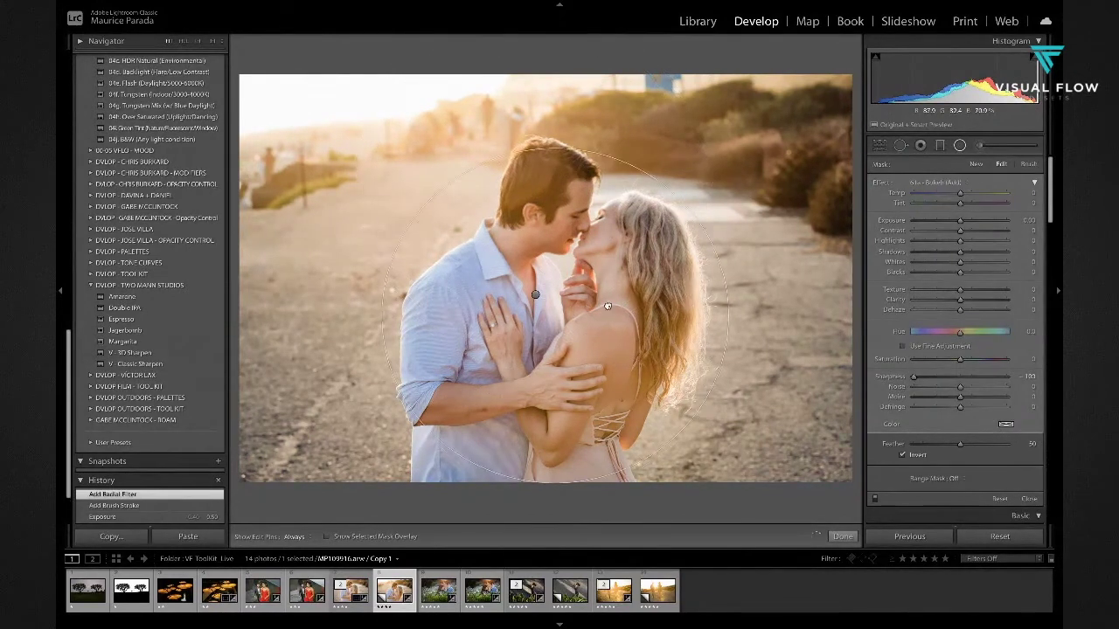
drag(556, 442, 559, 514)
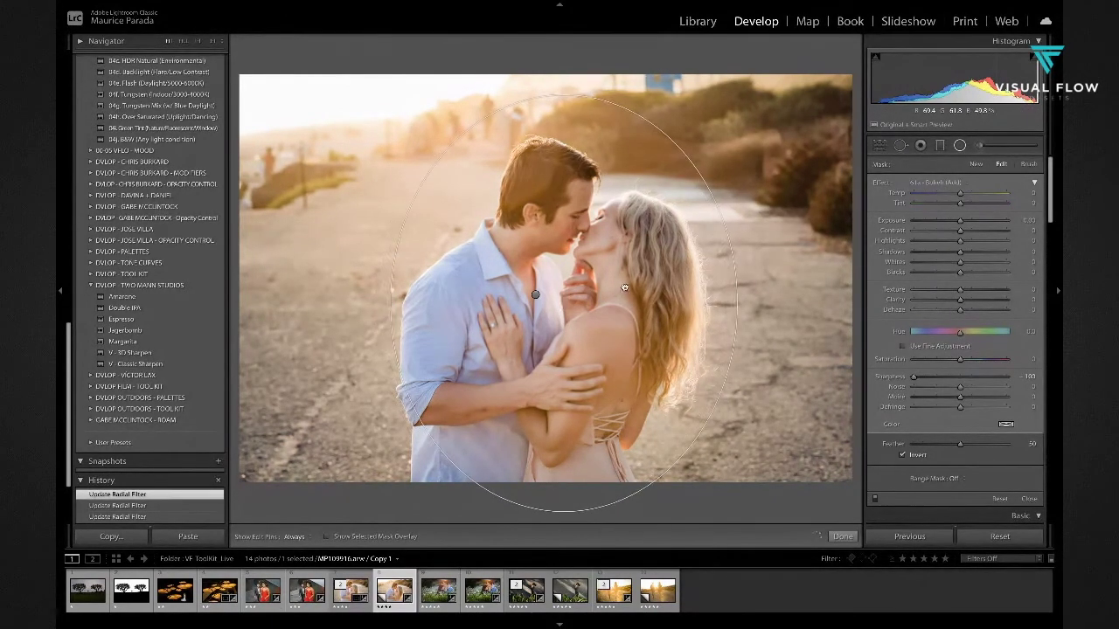
click(904, 456)
click(901, 456)
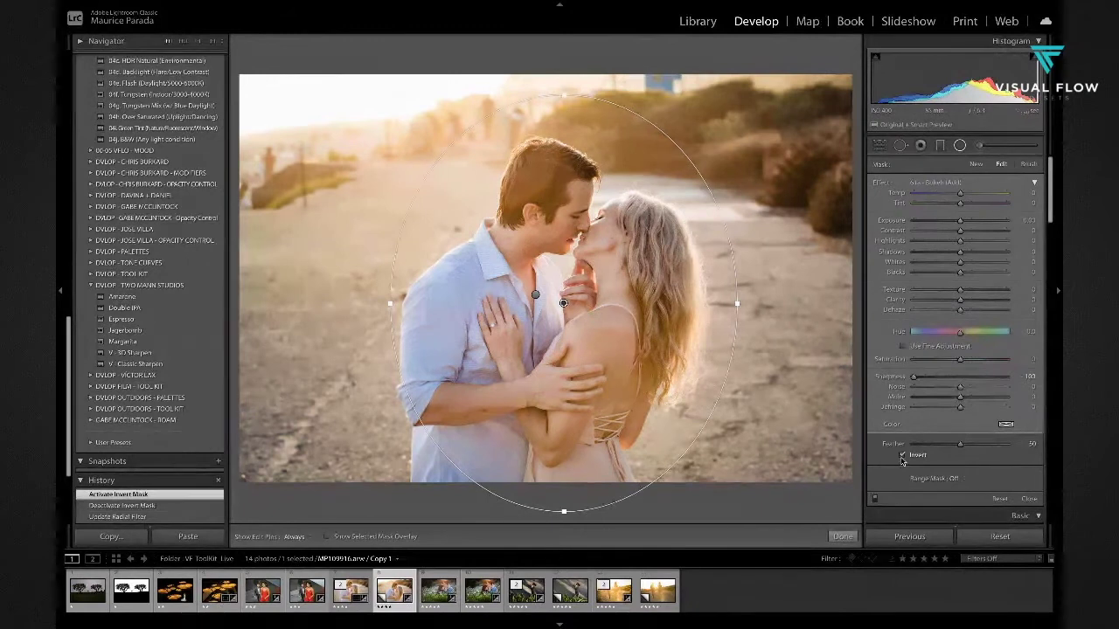
click(897, 456)
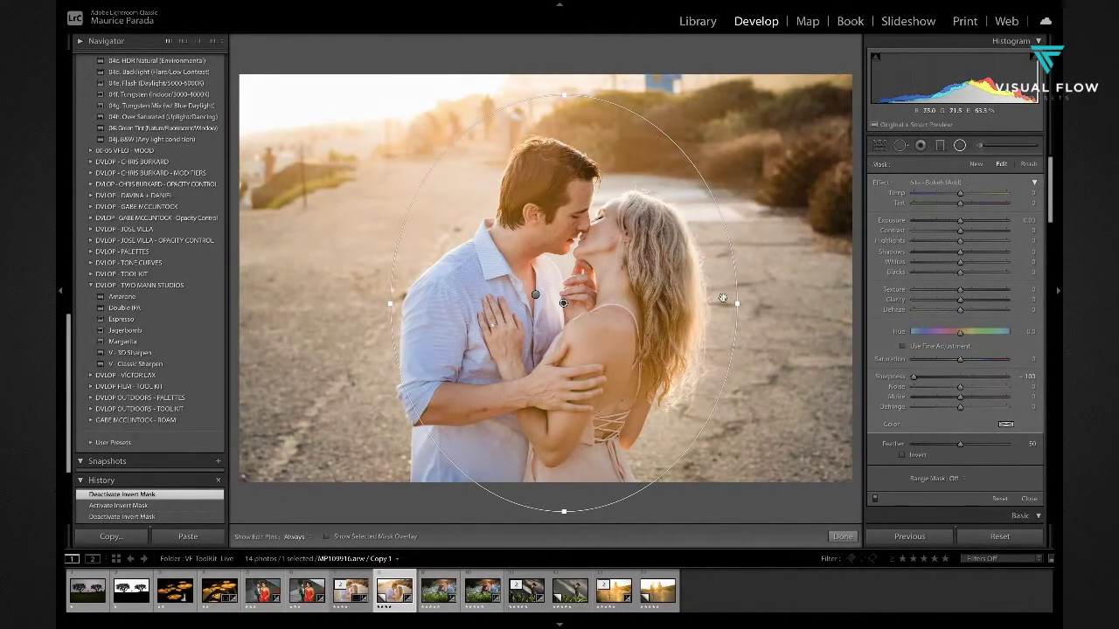
drag(736, 303, 730, 303)
drag(590, 291, 587, 277)
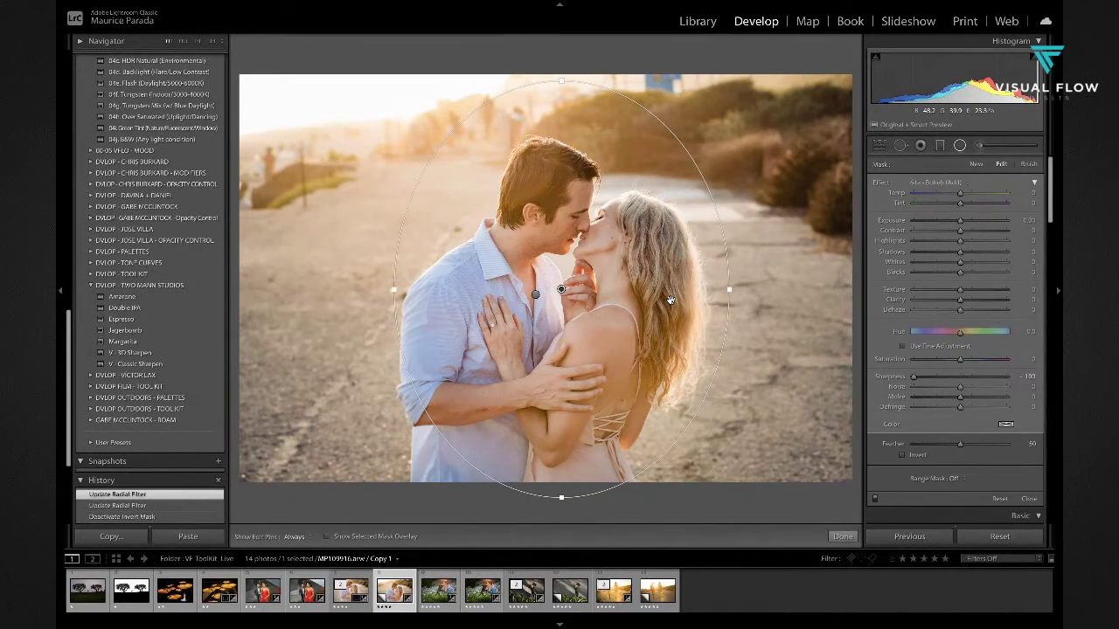
- Add a second Bokeh (Add) radial filter around the couple, enlarge it to enclose them, and turn off its inversion
key(apostrophe)
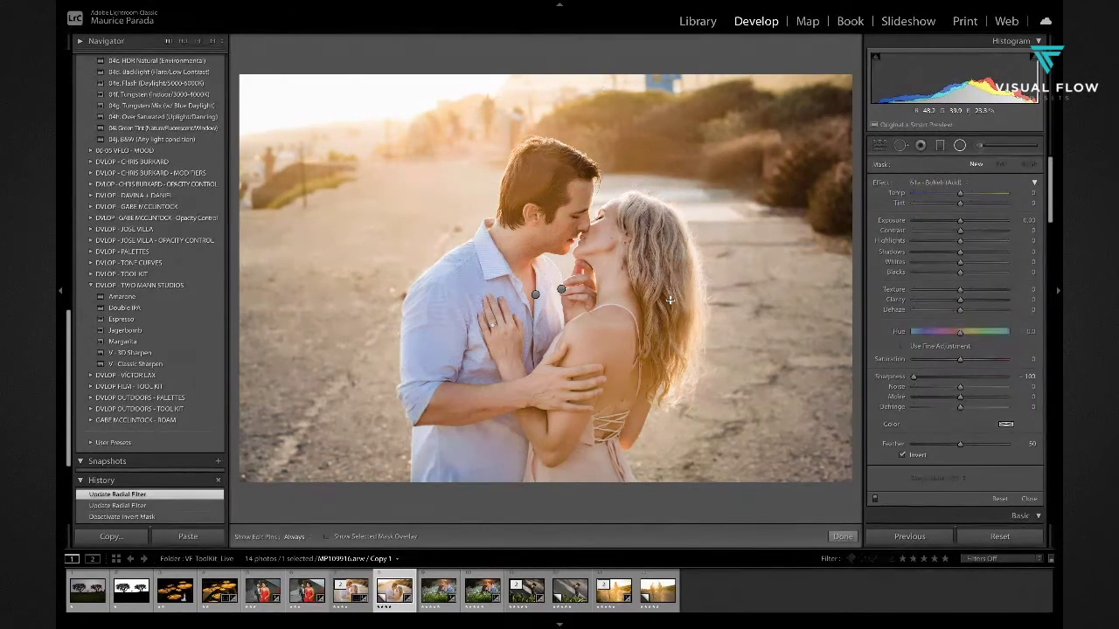
click(953, 186)
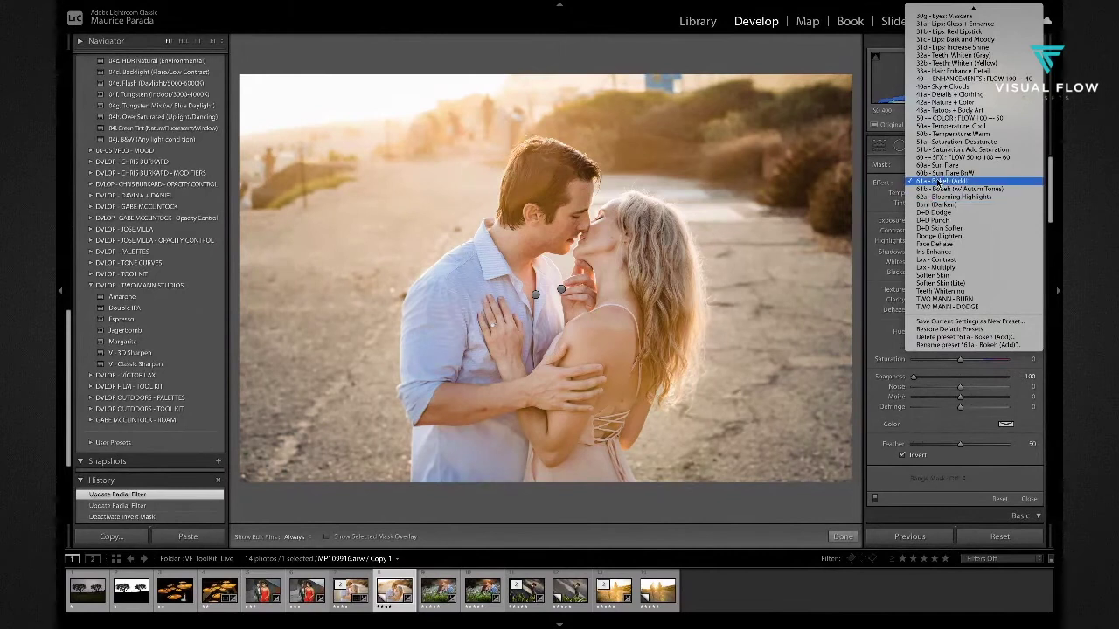
click(935, 182)
drag(555, 188, 682, 156)
drag(588, 350, 589, 343)
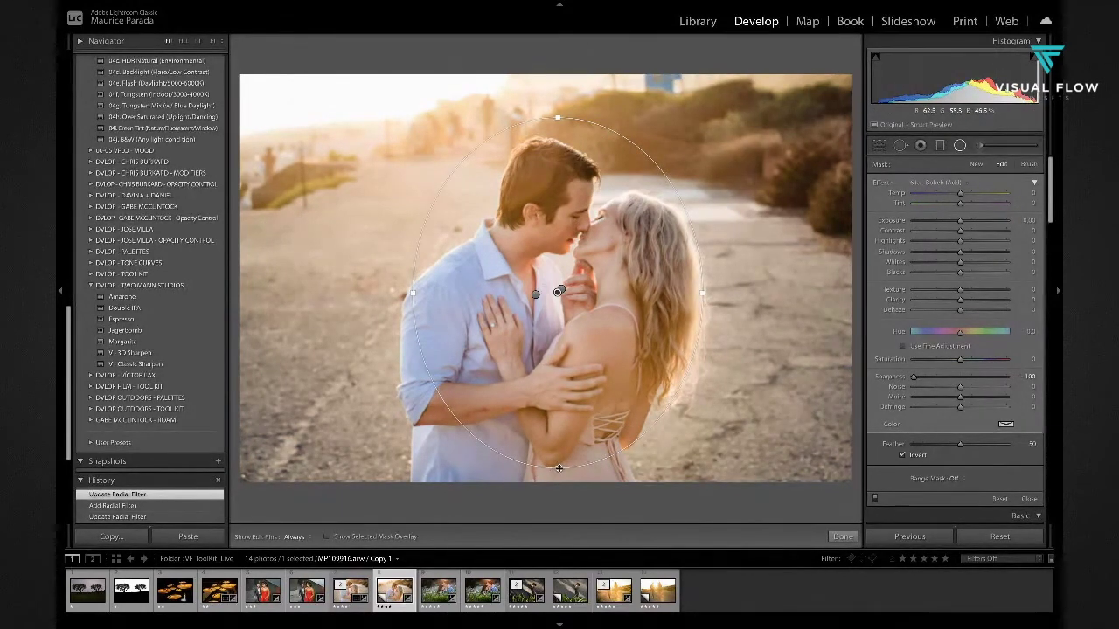
drag(559, 468, 559, 518)
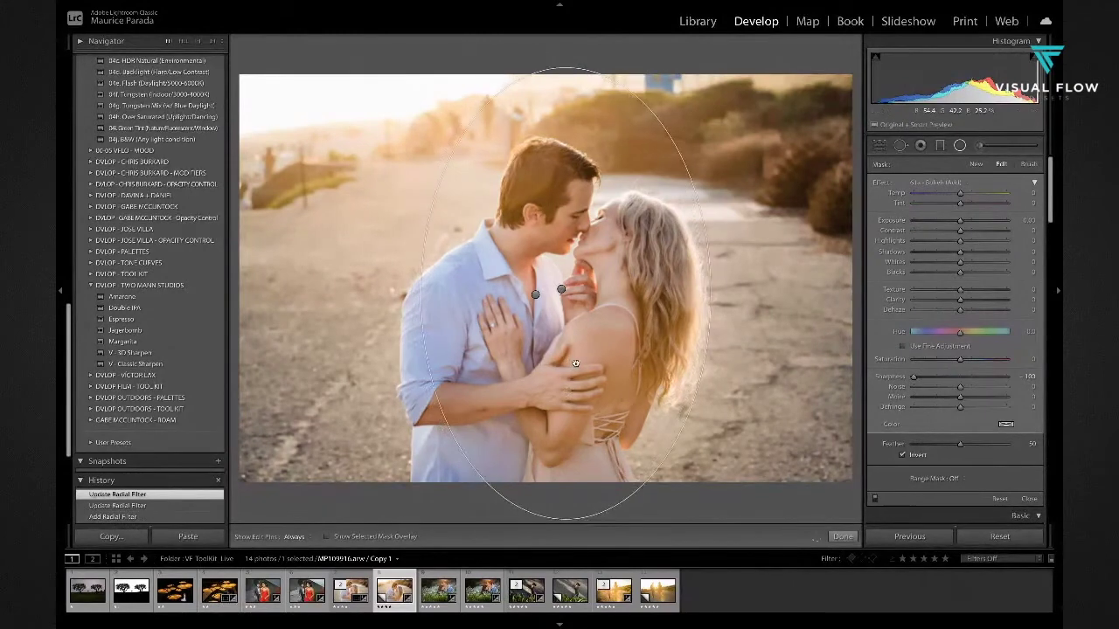
drag(708, 293, 733, 299)
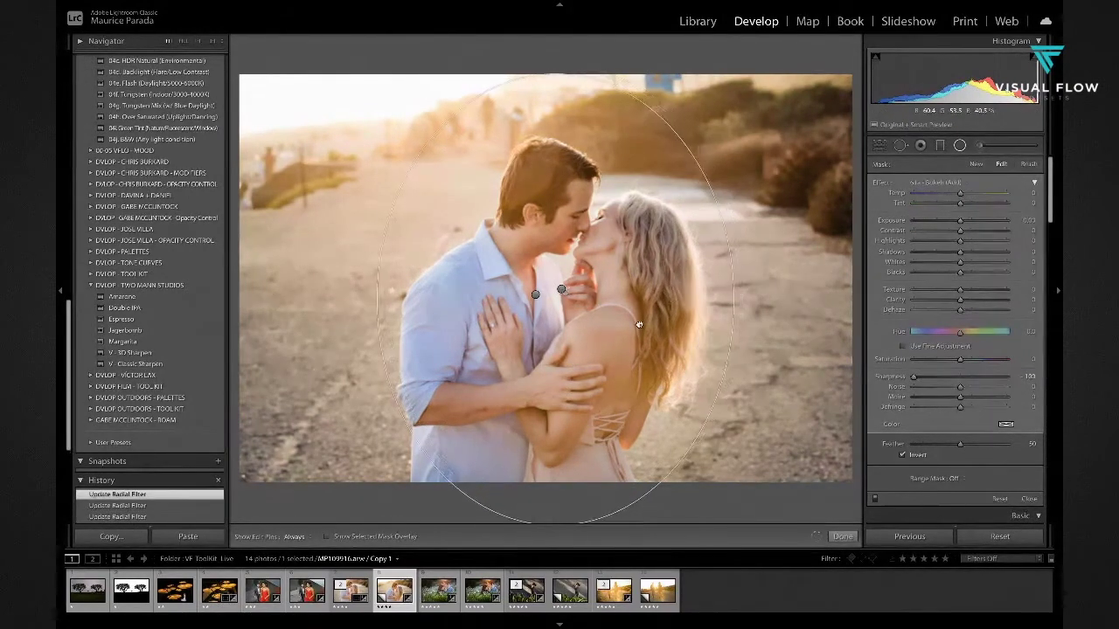
click(903, 454)
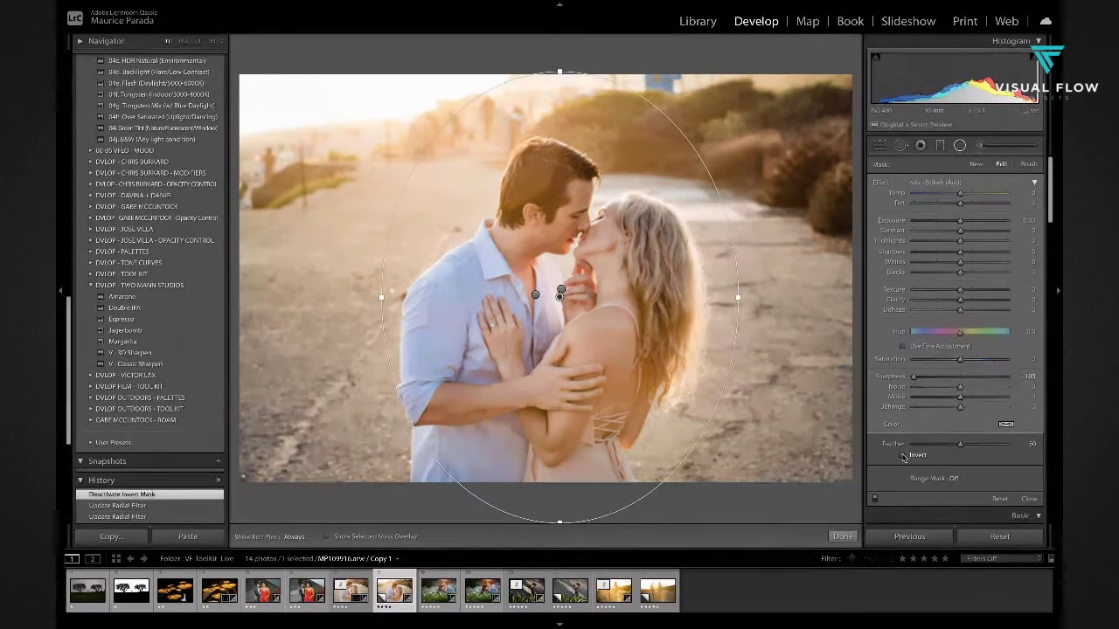
drag(627, 316, 628, 303)
drag(617, 388, 617, 399)
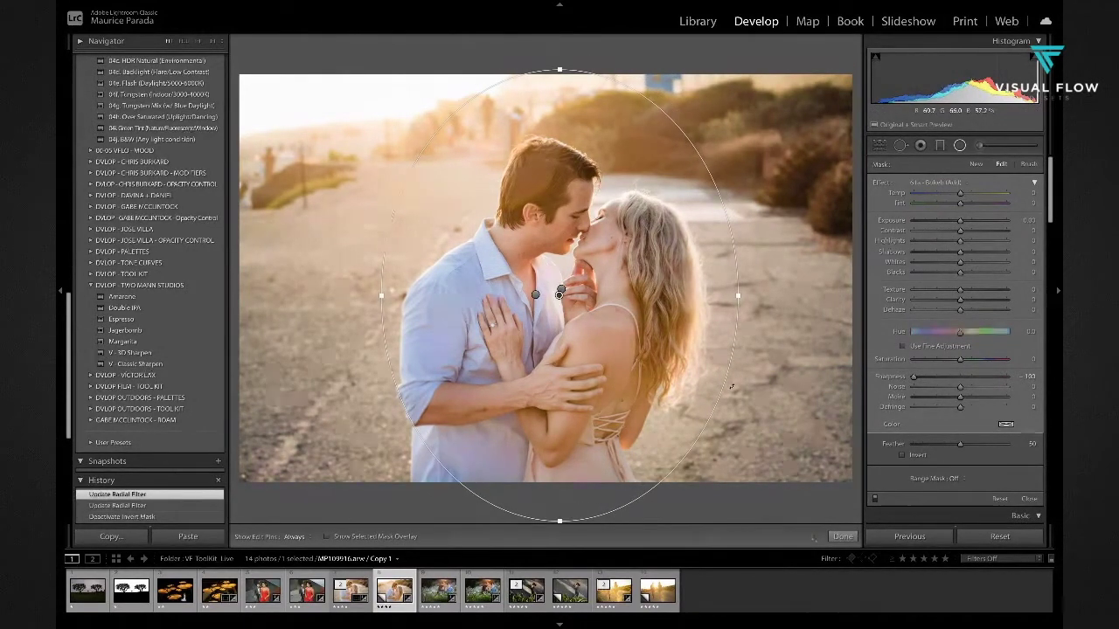
click(733, 389)
- Paint another Bokeh (Add) brush adjustment over the background at brush size 19.0
key(k)
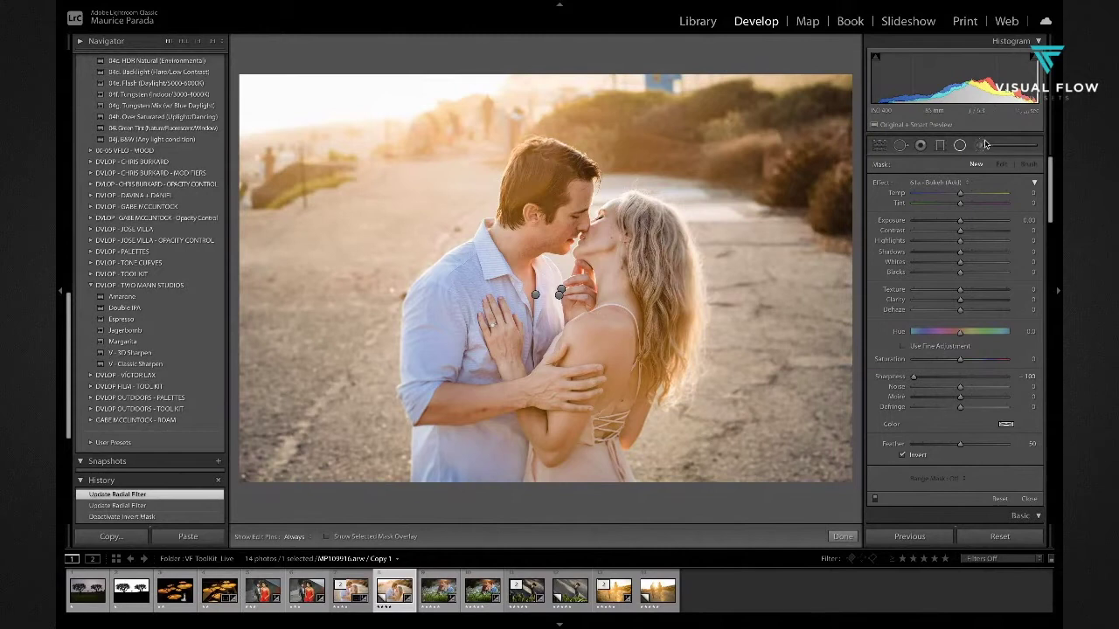
key(h)
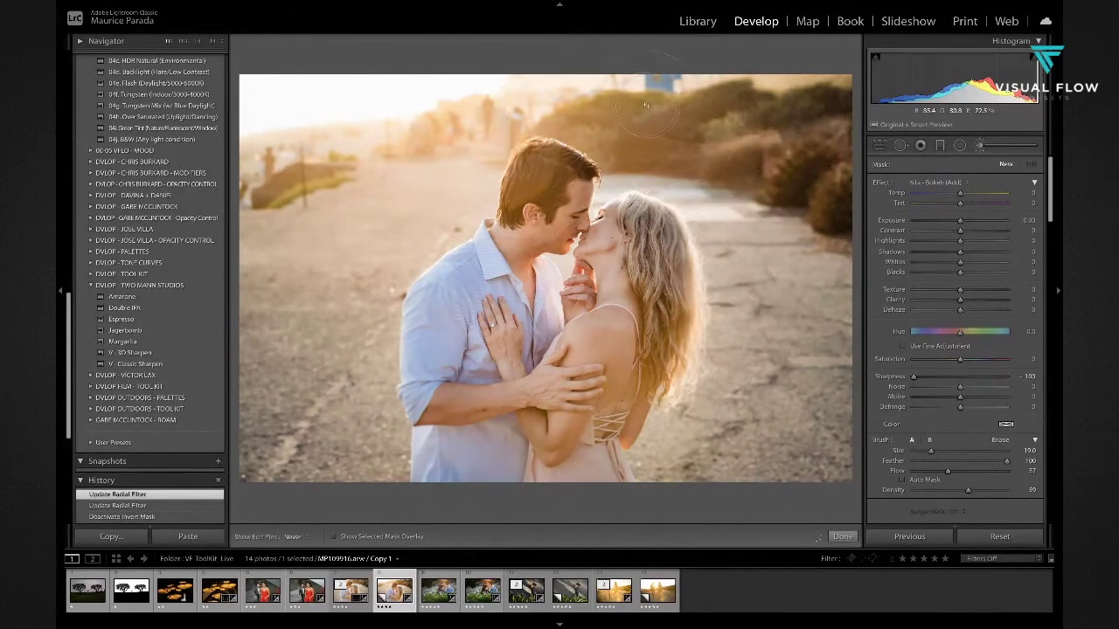
key(h)
click(638, 420)
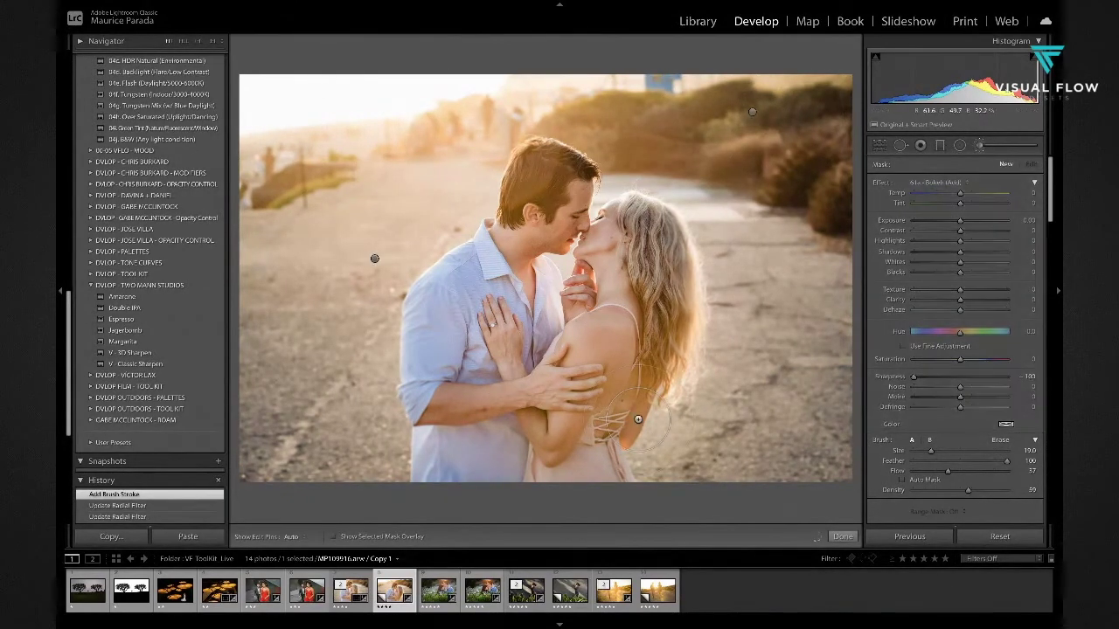
- Crop the photo slightly tighter from its upper-left corner, keeping the original aspect ratio
click(879, 145)
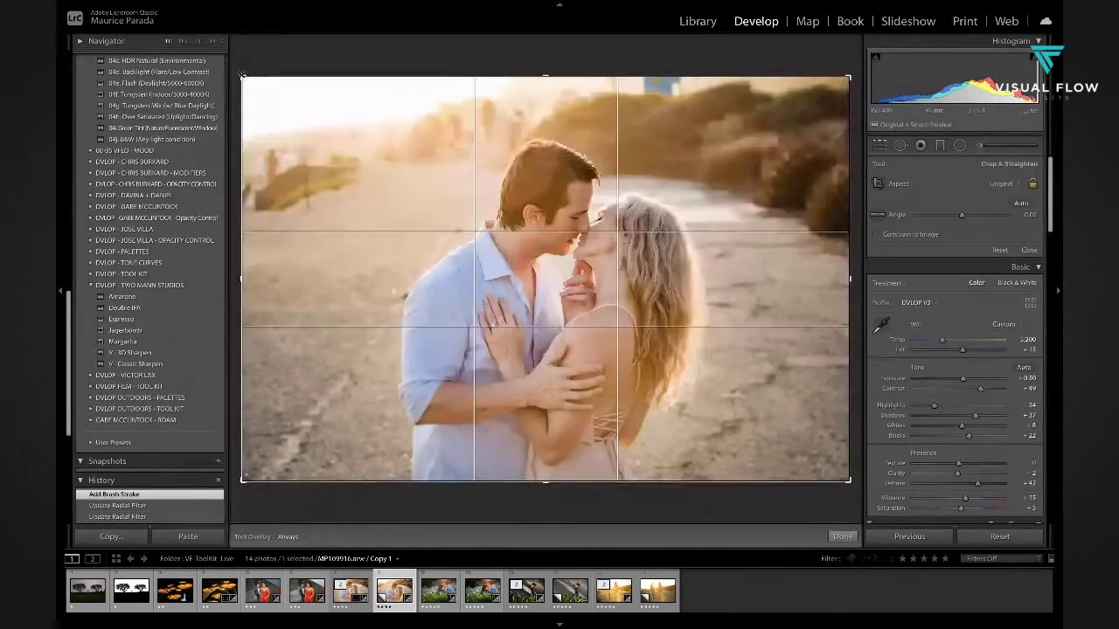
drag(242, 76, 260, 84)
key(r)
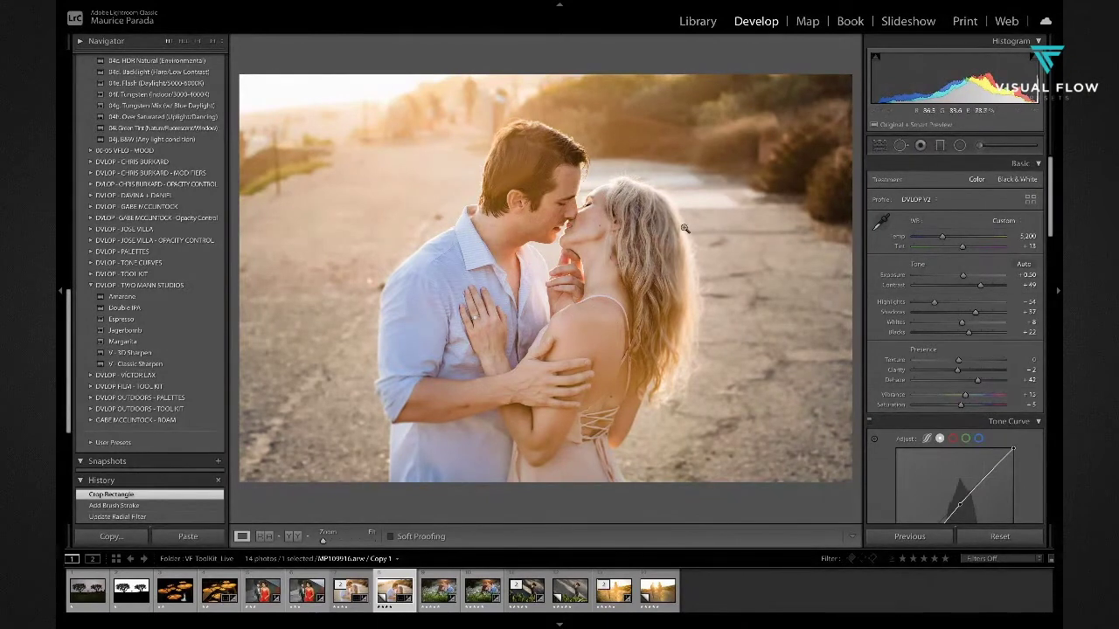
- Heal the distracting spot on the ground beside the man's back with Spot Removal
click(901, 145)
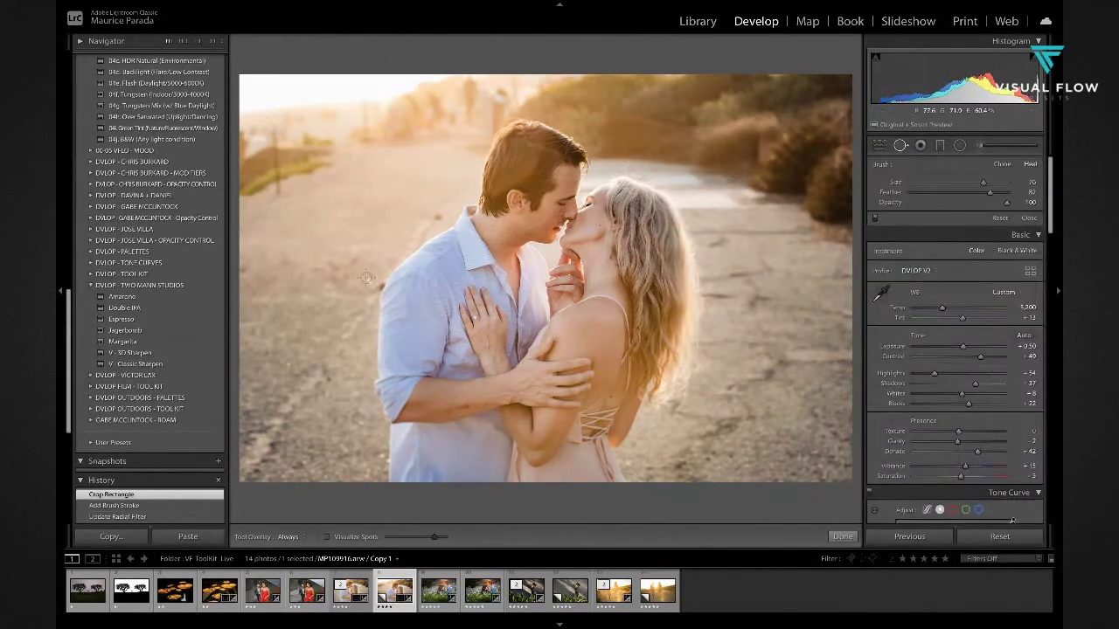
click(285, 252)
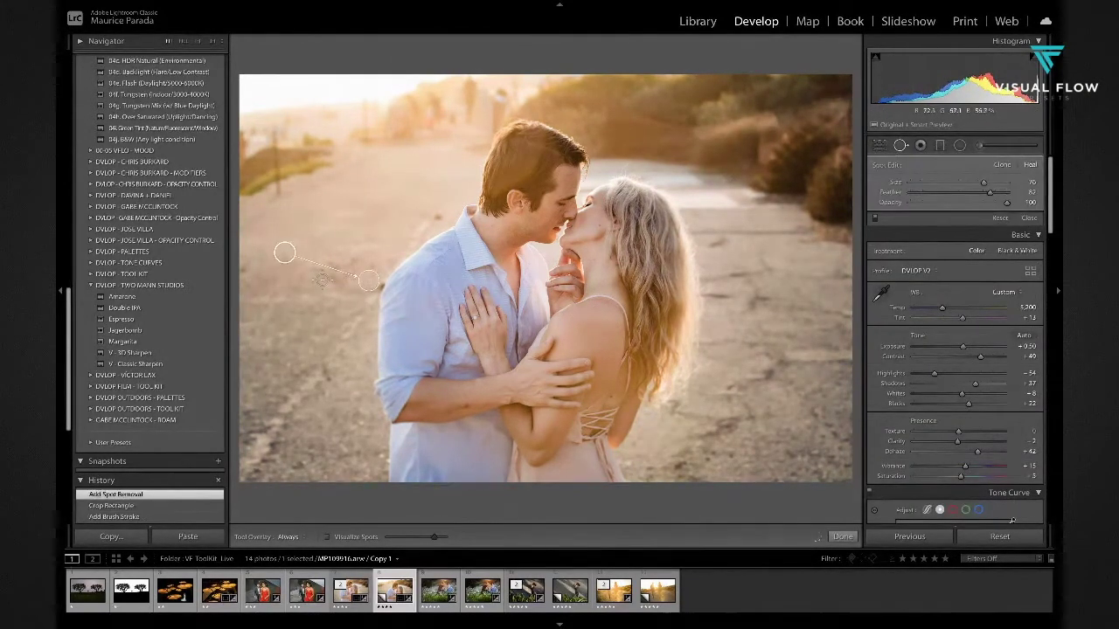
key(q)
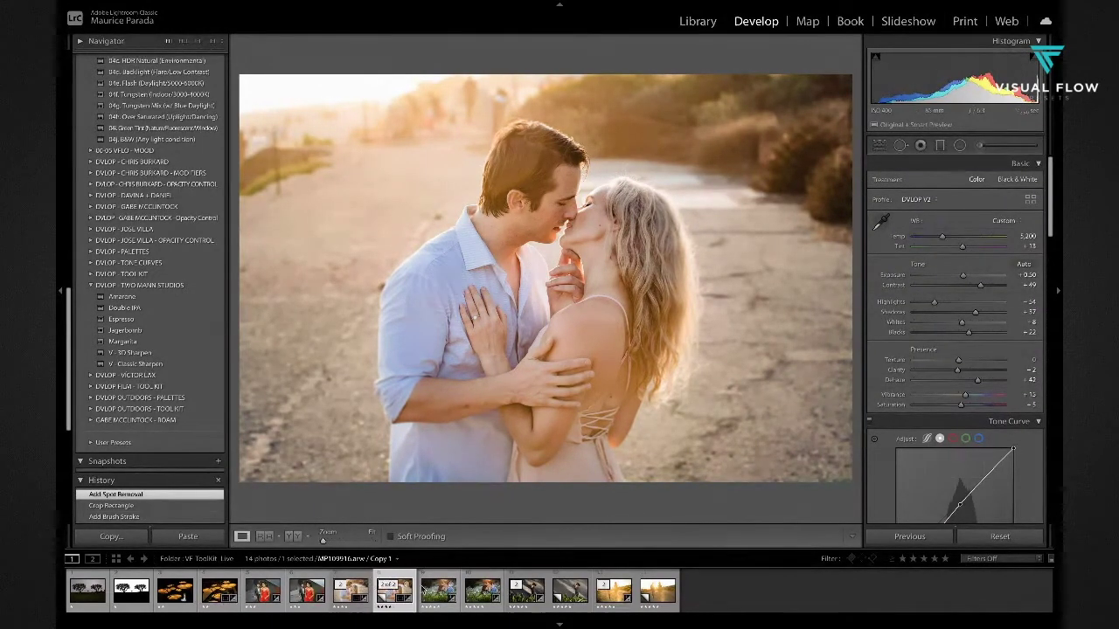
- Compare the photo's earlier history state before the exposure and bokeh edits with the latest Add Spot Removal state
scroll(175, 454, down, 3)
scroll(192, 497, down, 7)
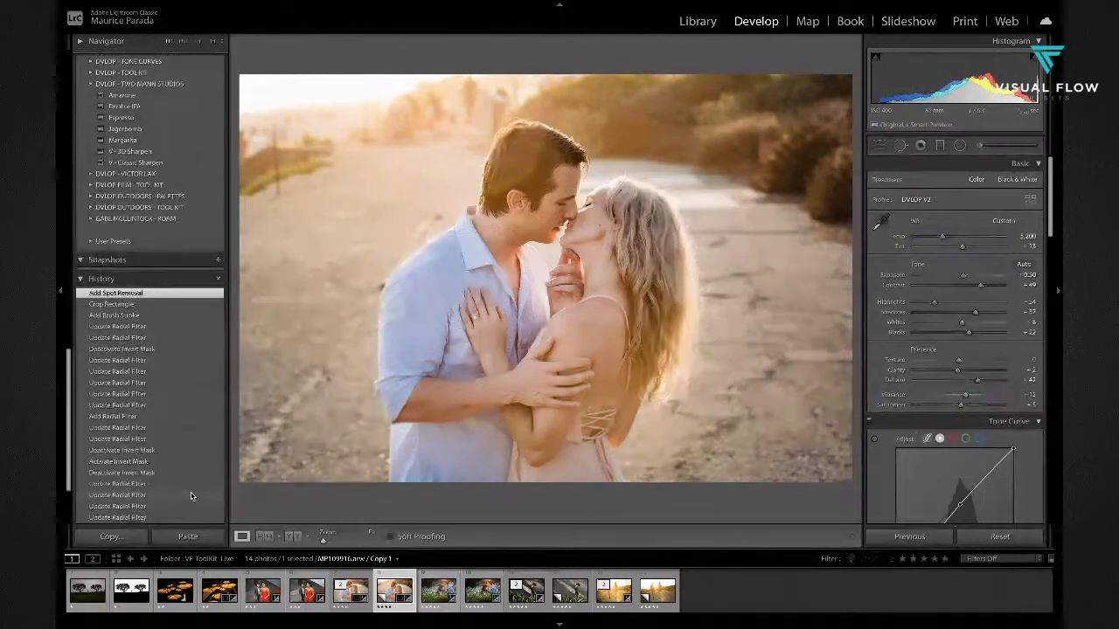
click(138, 490)
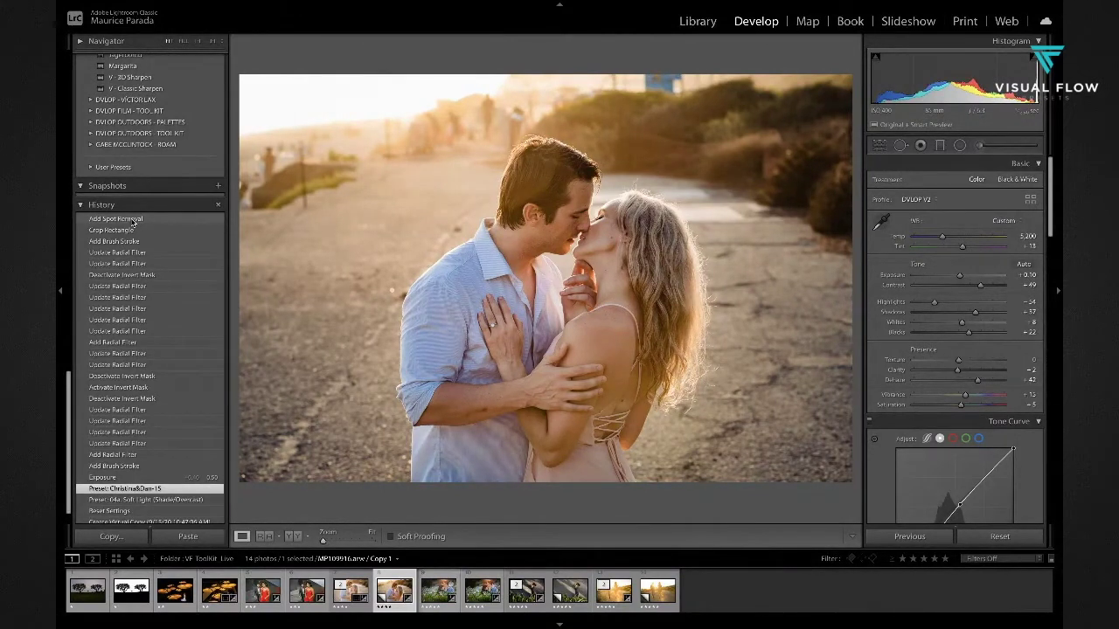
click(132, 221)
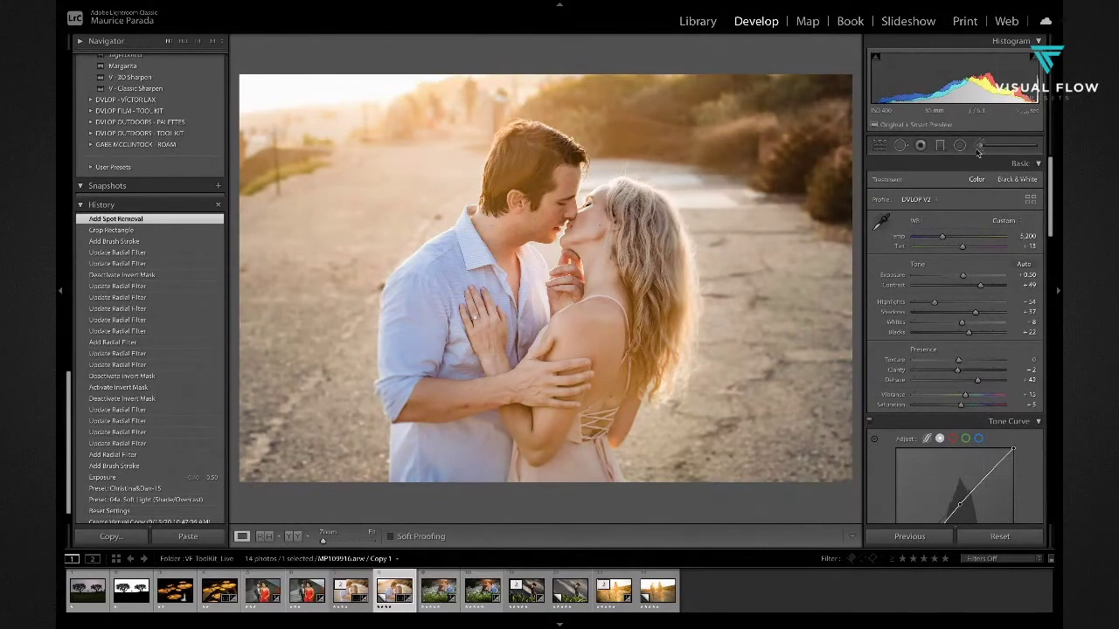
- Open the photo of the couple in the flower field and load the 10h - Intensify Detail (Grunge) preset for an adjustment brush
click(437, 589)
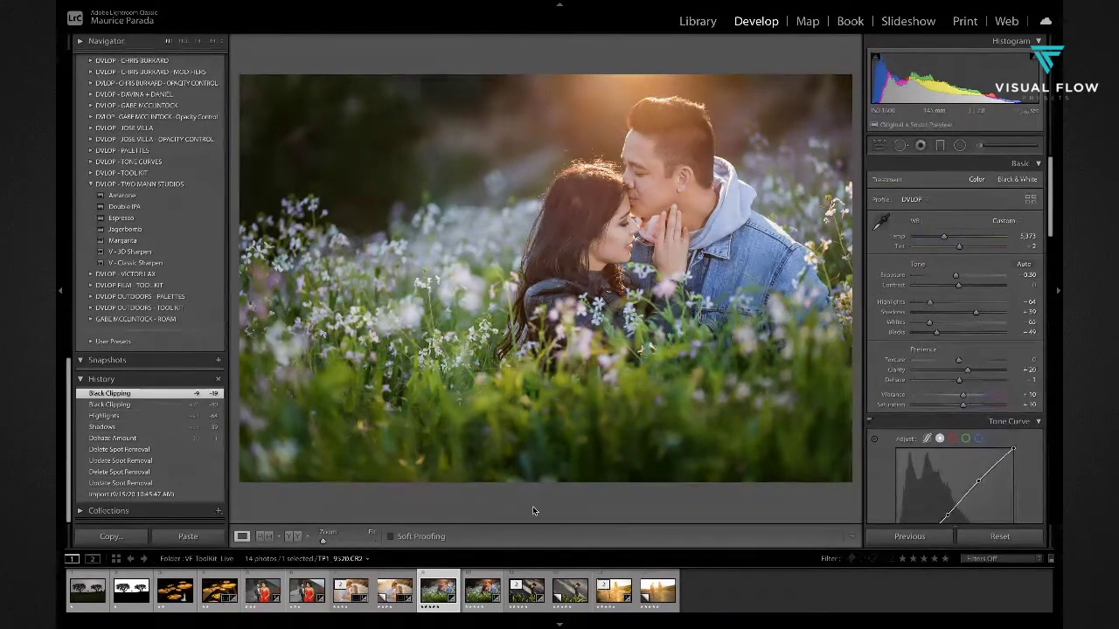
click(980, 145)
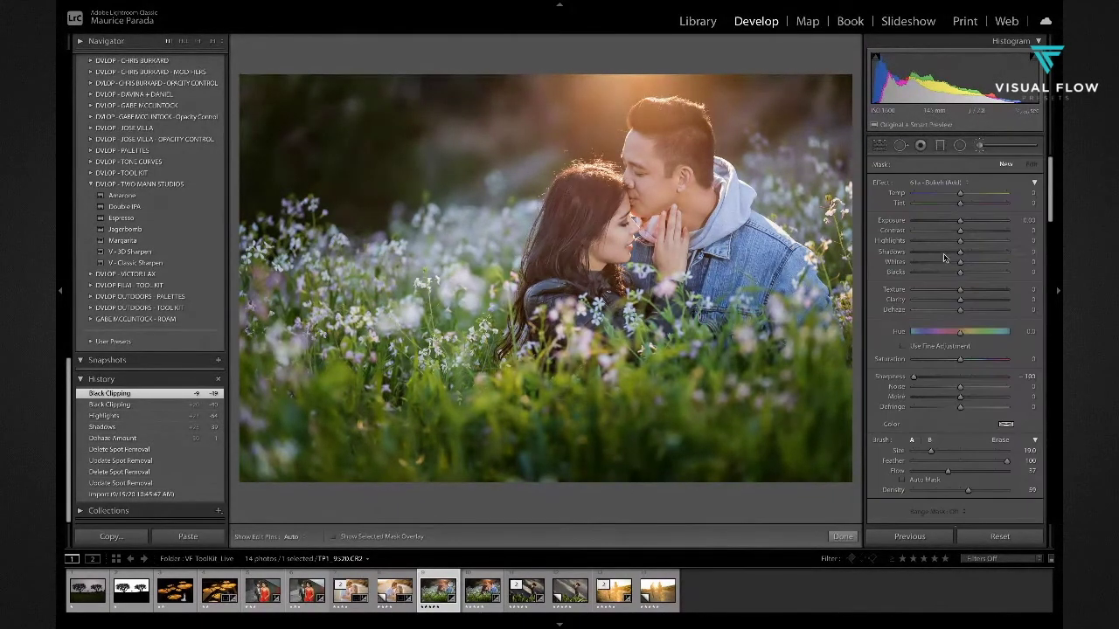
click(939, 183)
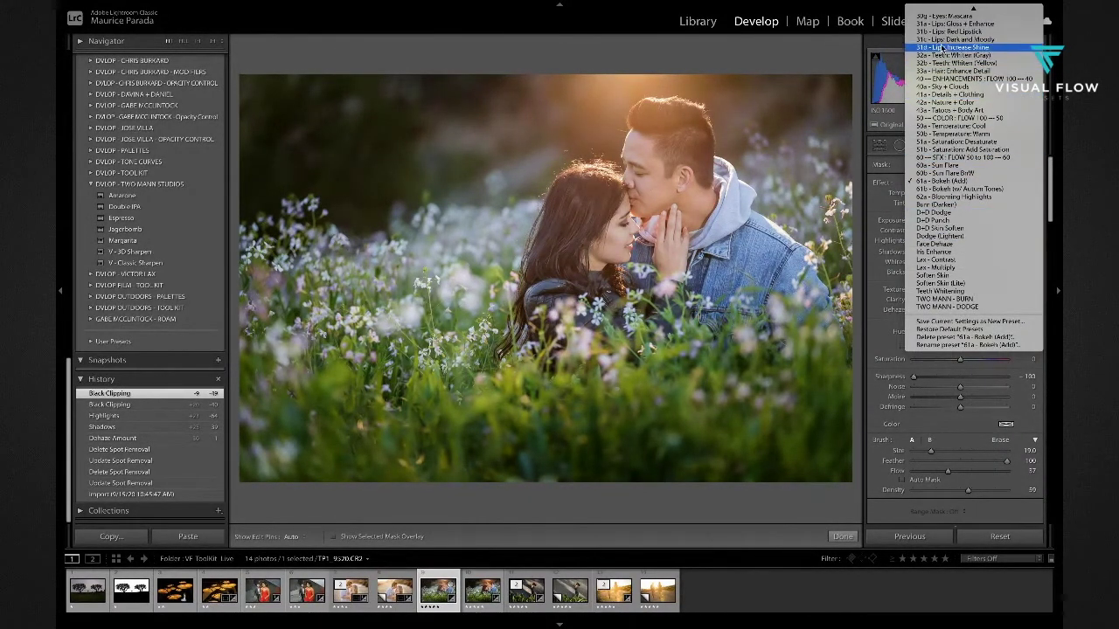
scroll(953, 87, up, 5)
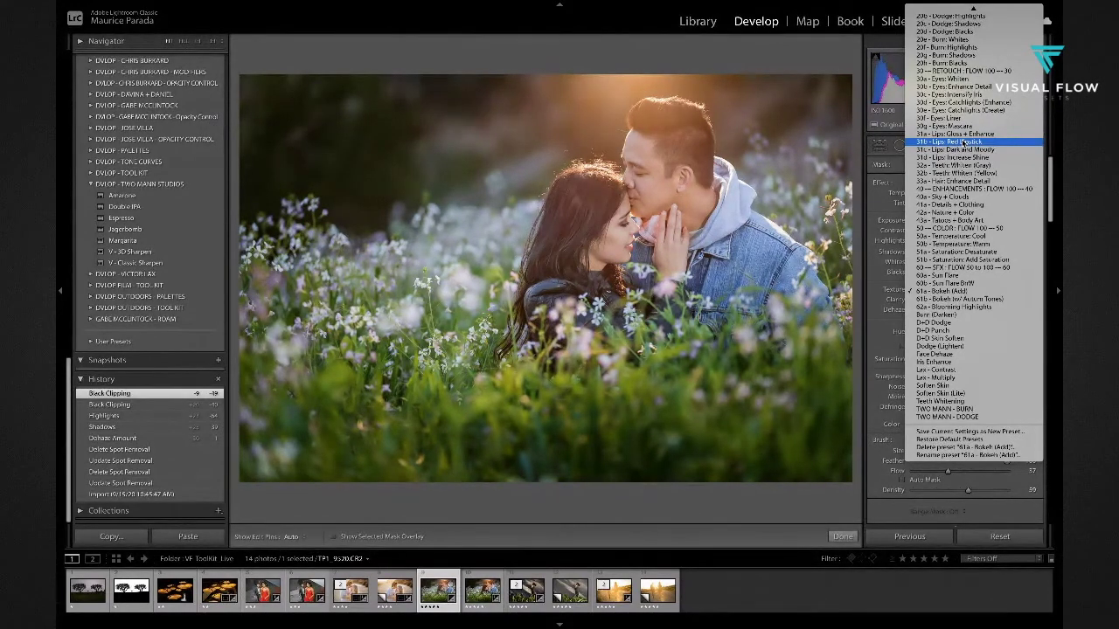
scroll(963, 72, up, 5)
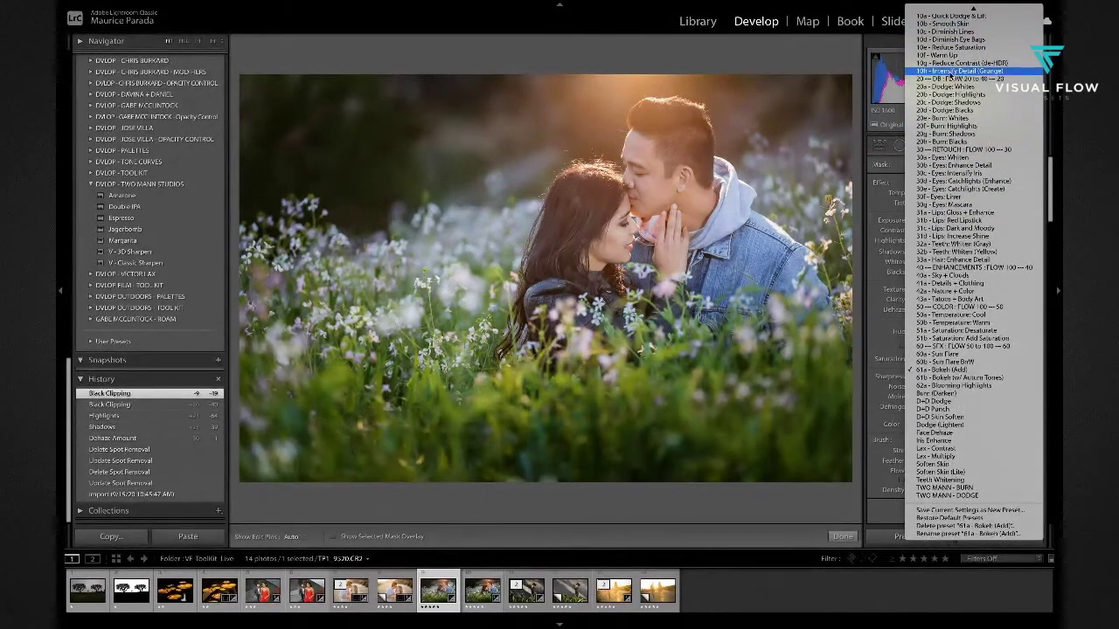
click(947, 74)
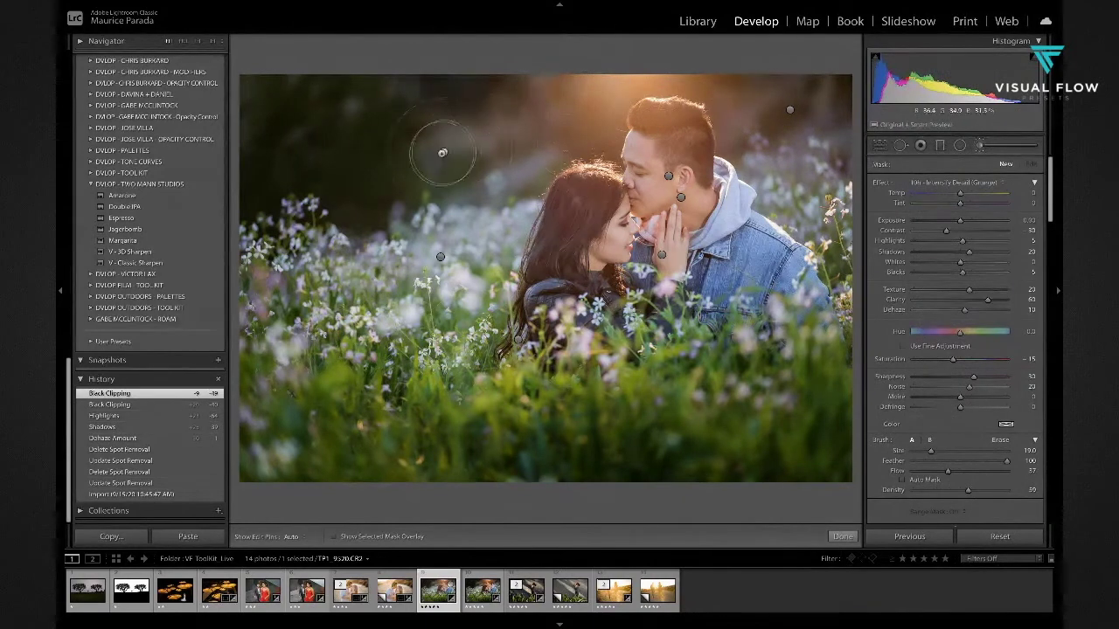
- Enlarge the brush to size 25.0 and paint the detail adjustment over the dark background behind the woman
key(bracketright)
key(bracketright)
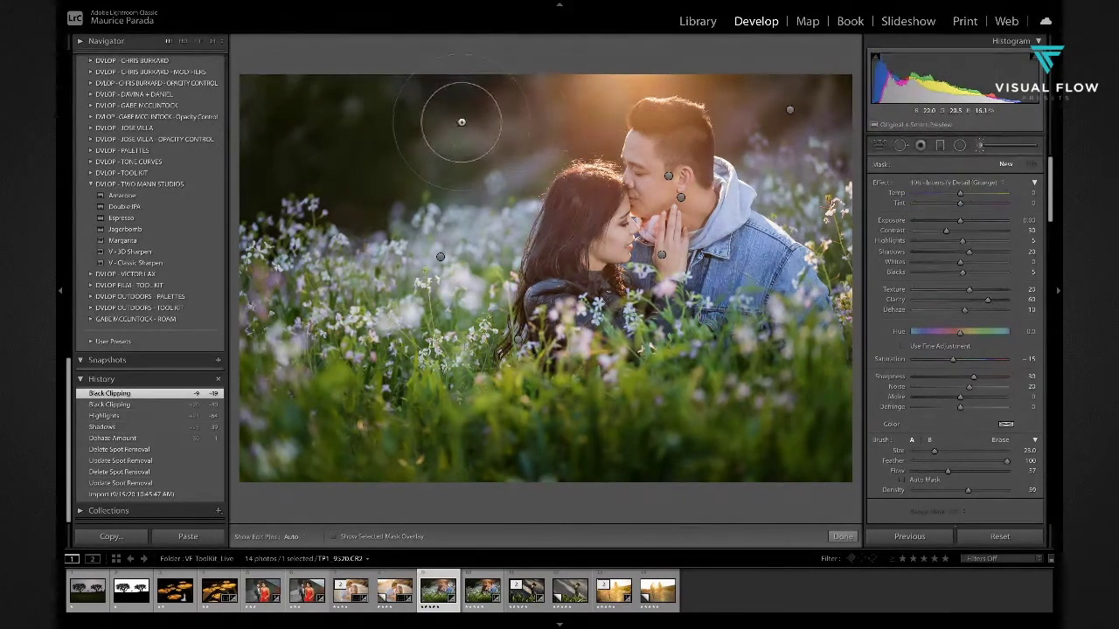
mouse_move(485, 101)
mouse_down()
mouse_move(393, 175)
mouse_move(455, 147)
mouse_move(477, 157)
mouse_move(423, 135)
mouse_move(299, 145)
mouse_up()
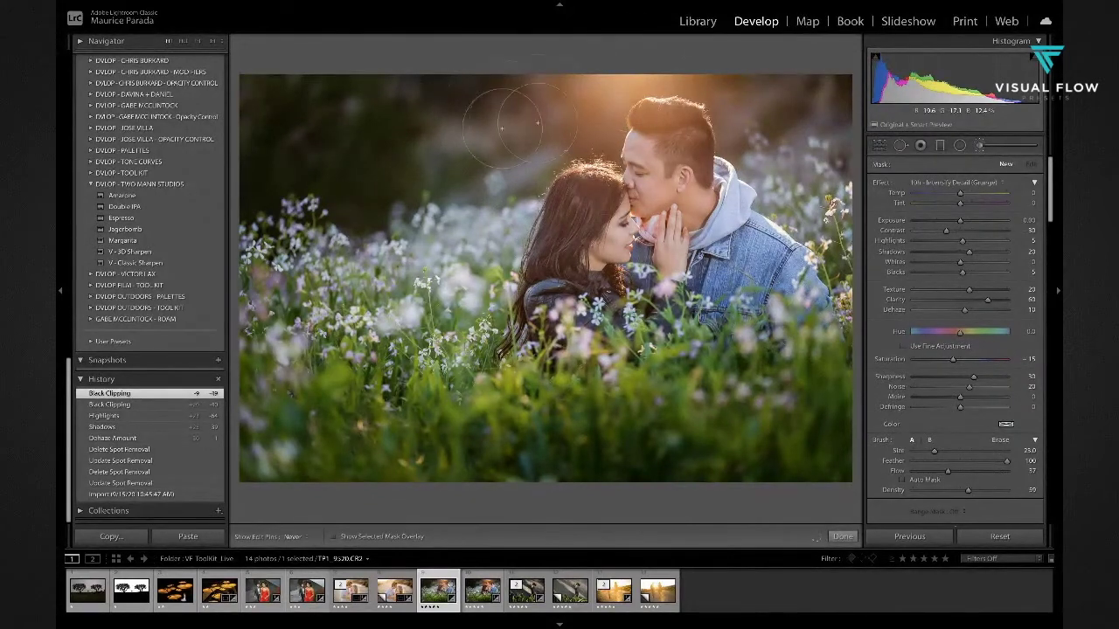
click(502, 129)
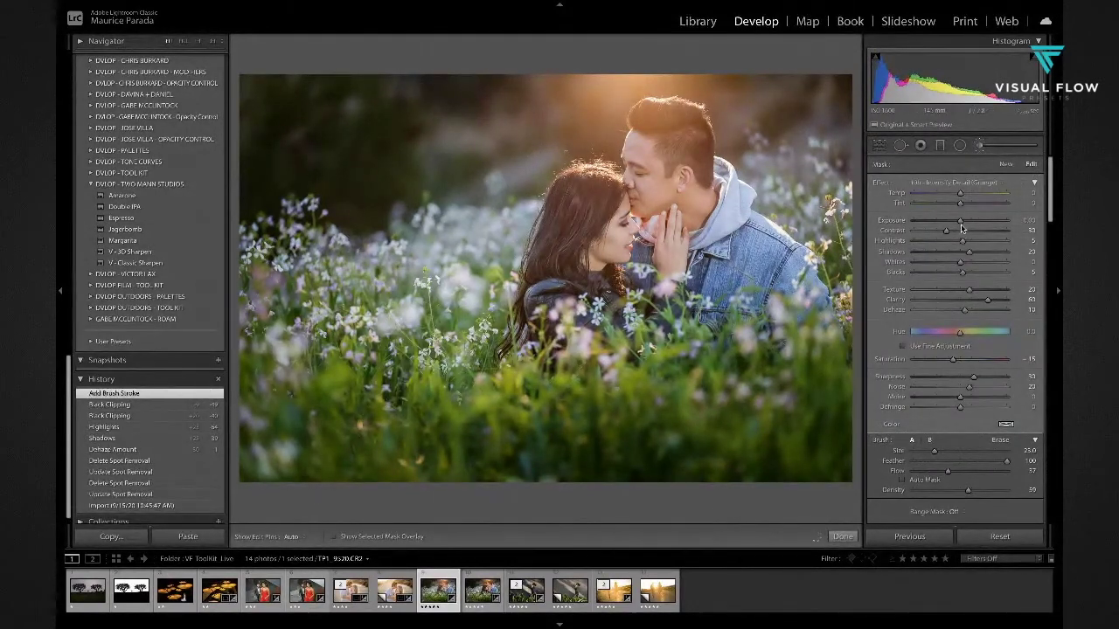
- Set the brush adjustment's exposure to -0.63 and contrast to -54, and extend it over the background behind the man and the foreground grass
drag(959, 223, 933, 235)
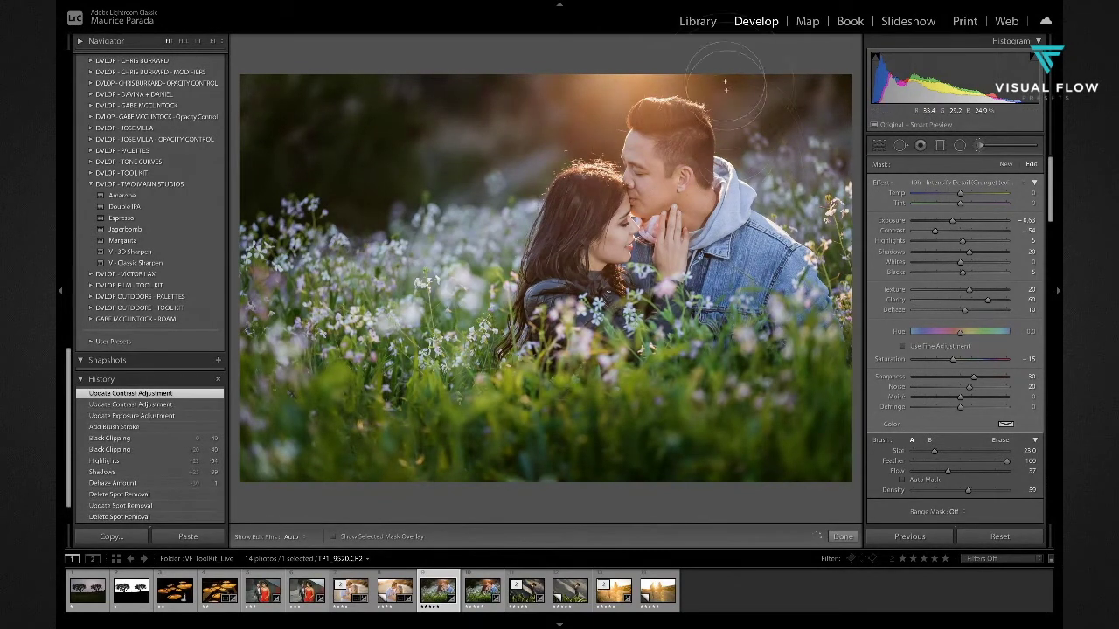
key(h)
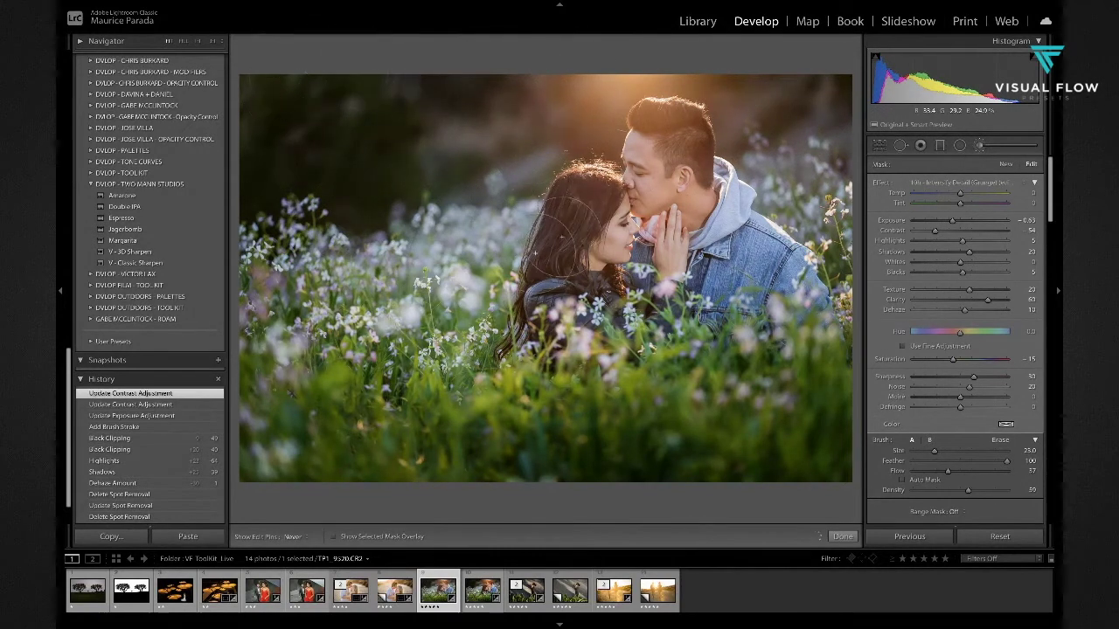
key(h)
drag(767, 162, 775, 100)
drag(725, 437, 674, 499)
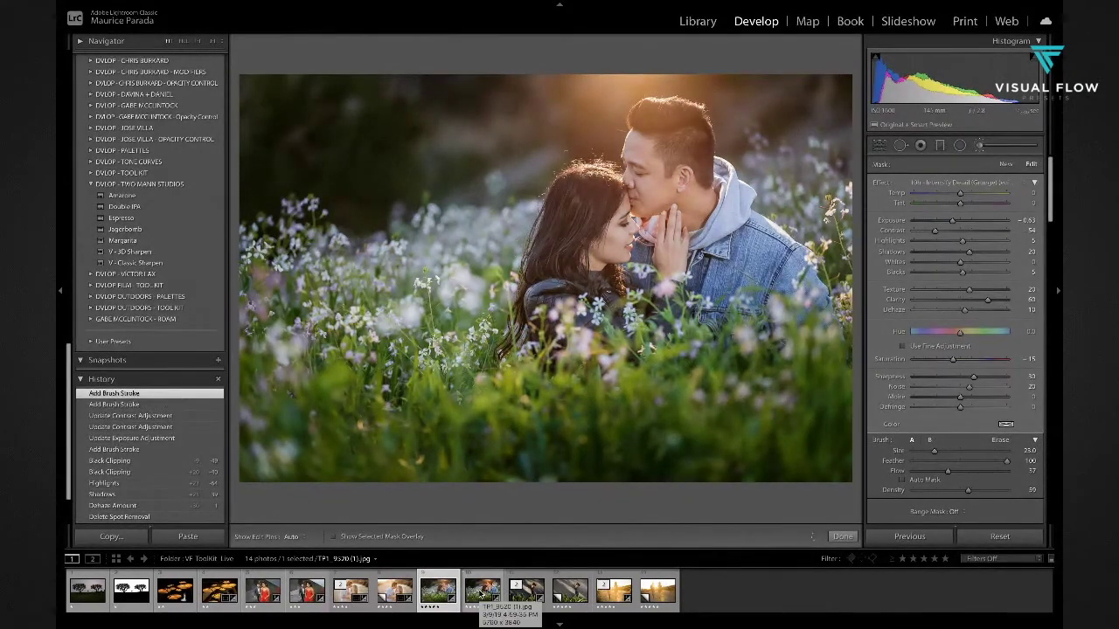
- Compare the brushed flower-field photo with its JPEG version, TP1_9520 (1).jpg, ending on the JPEG
click(480, 595)
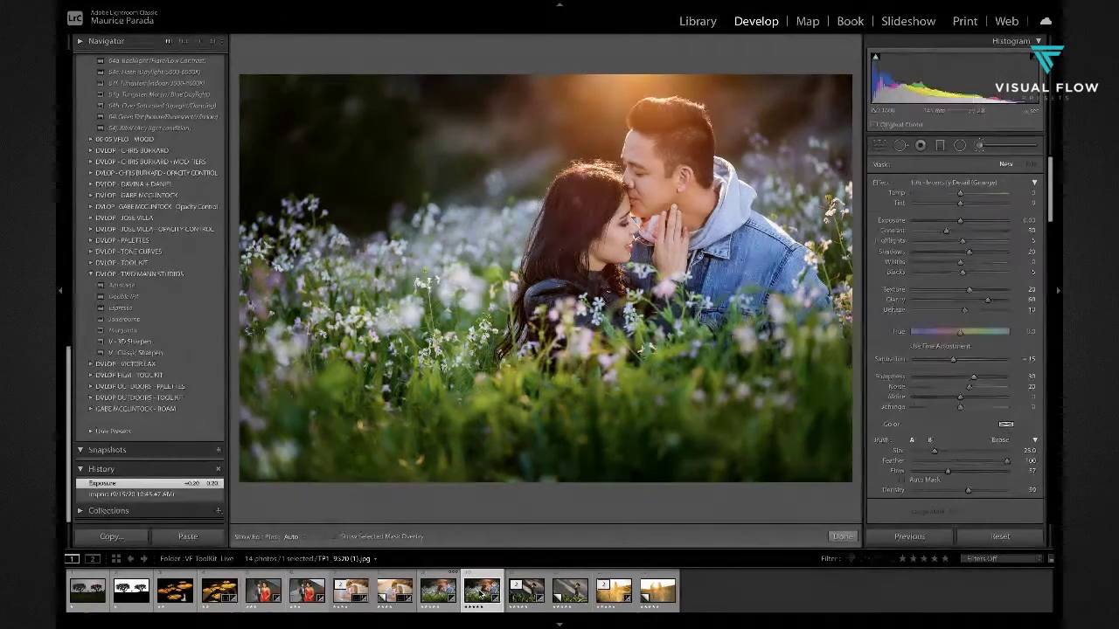
click(434, 594)
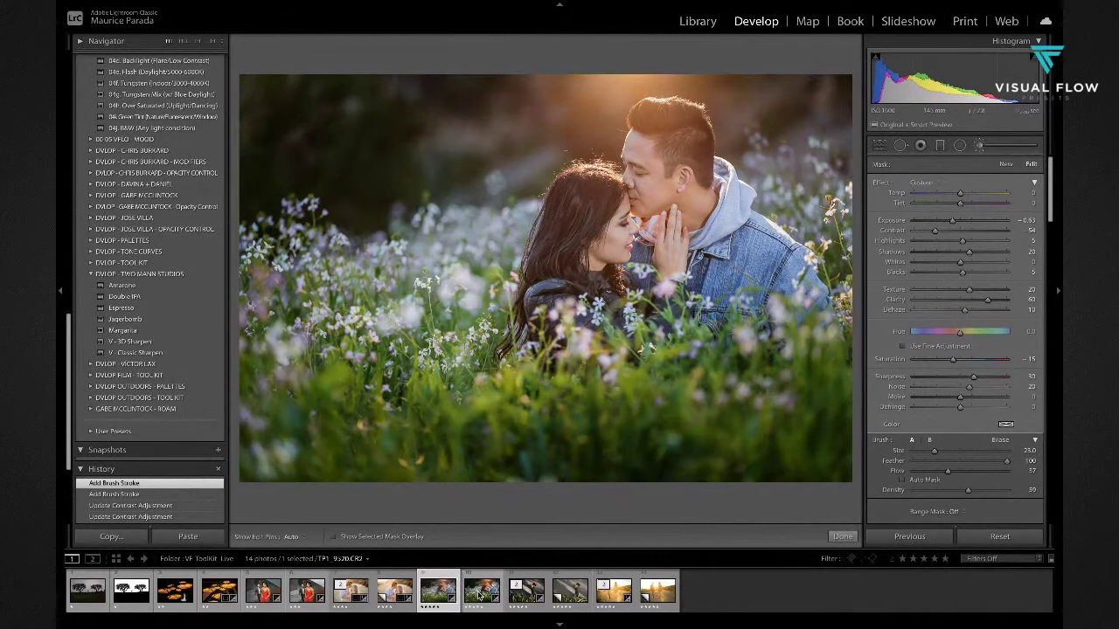
click(480, 595)
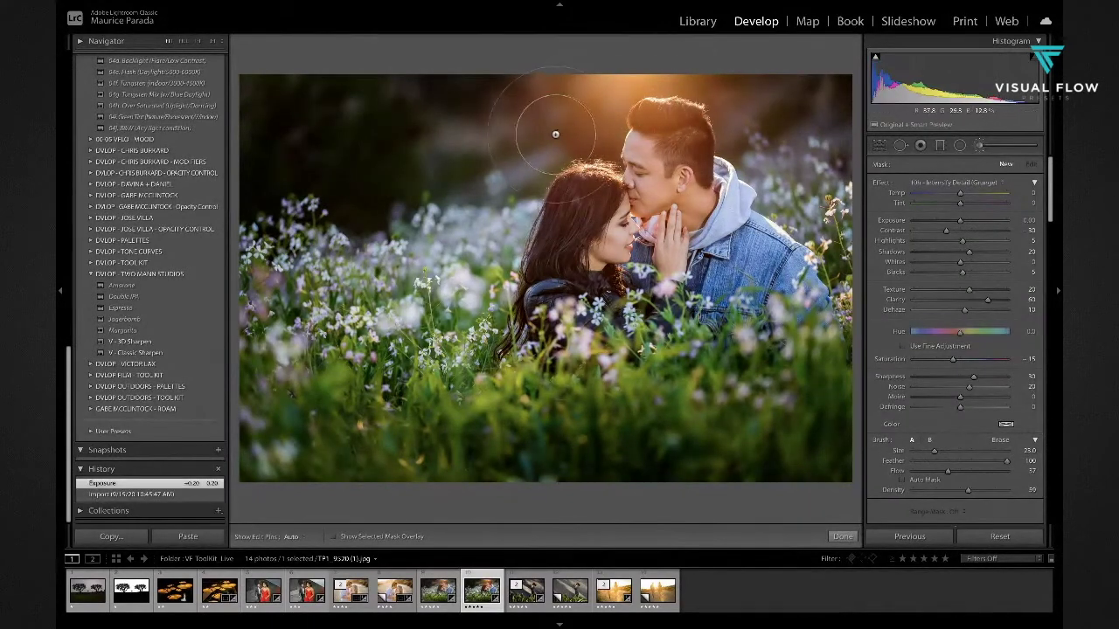
- Paint Intensify Detail (Grunge) brush strokes over the JPEG's dark background, flowers and foreground grass at brush size 25.0
key(h)
click(750, 337)
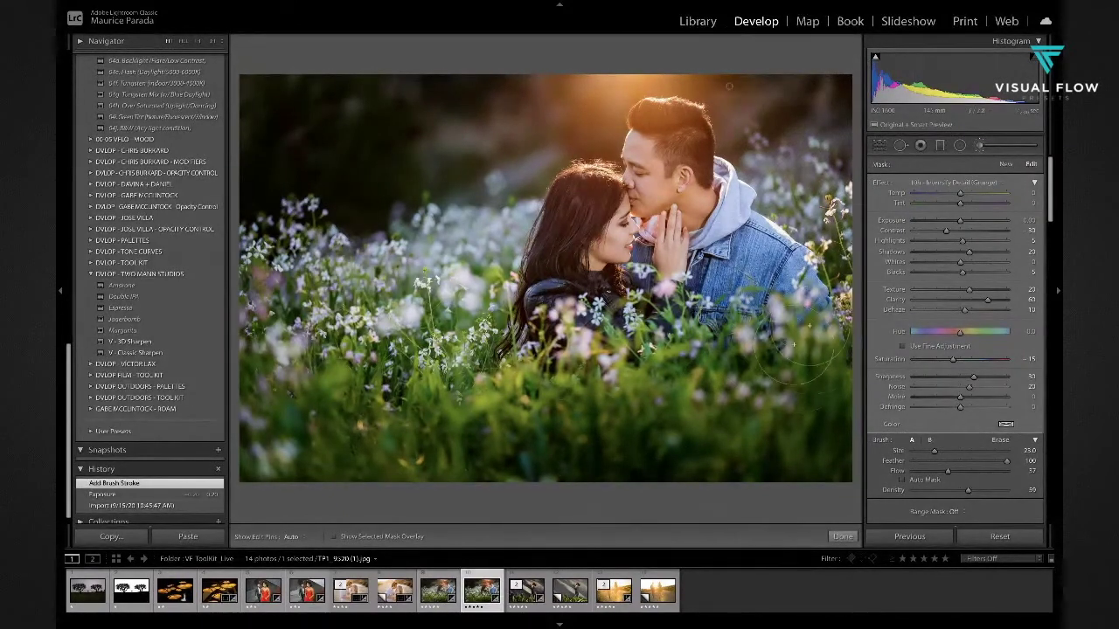
key(h)
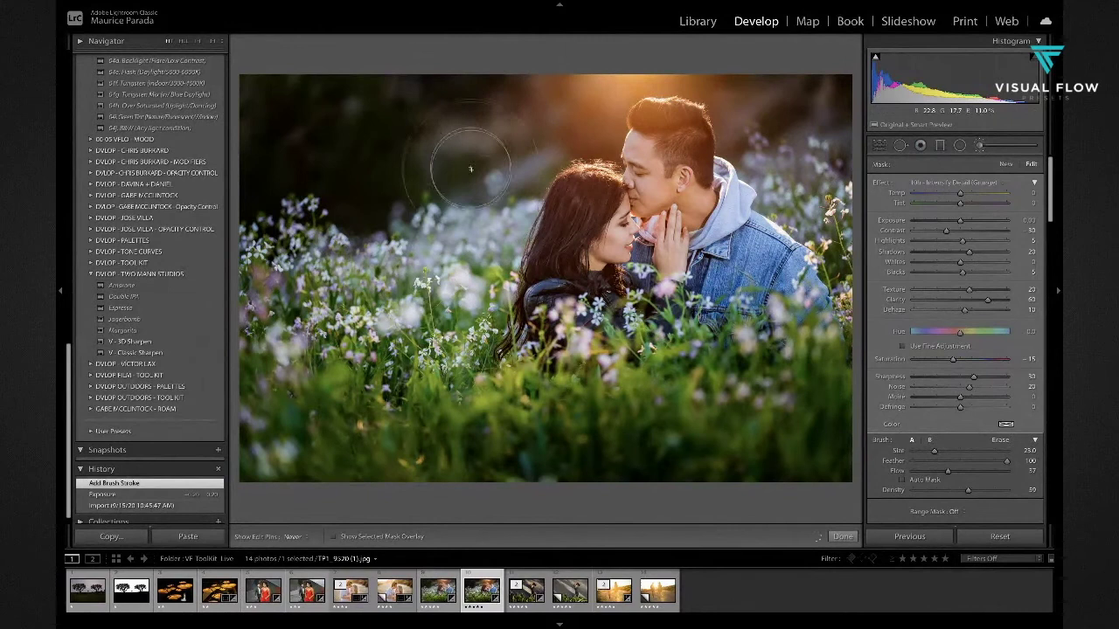
key(h)
click(737, 509)
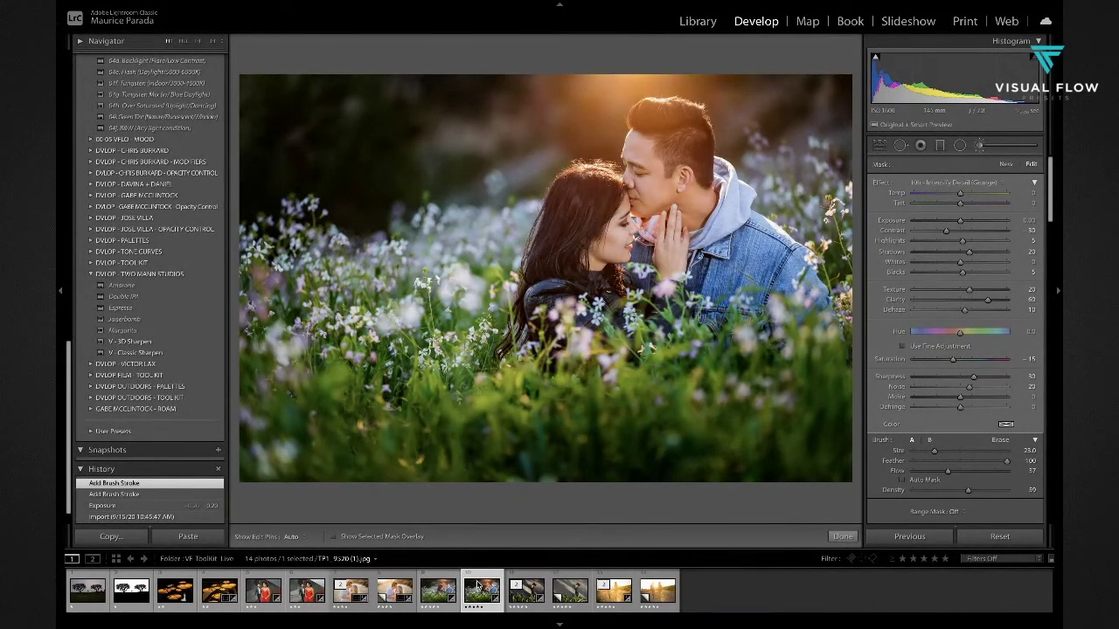
key(h)
click(825, 104)
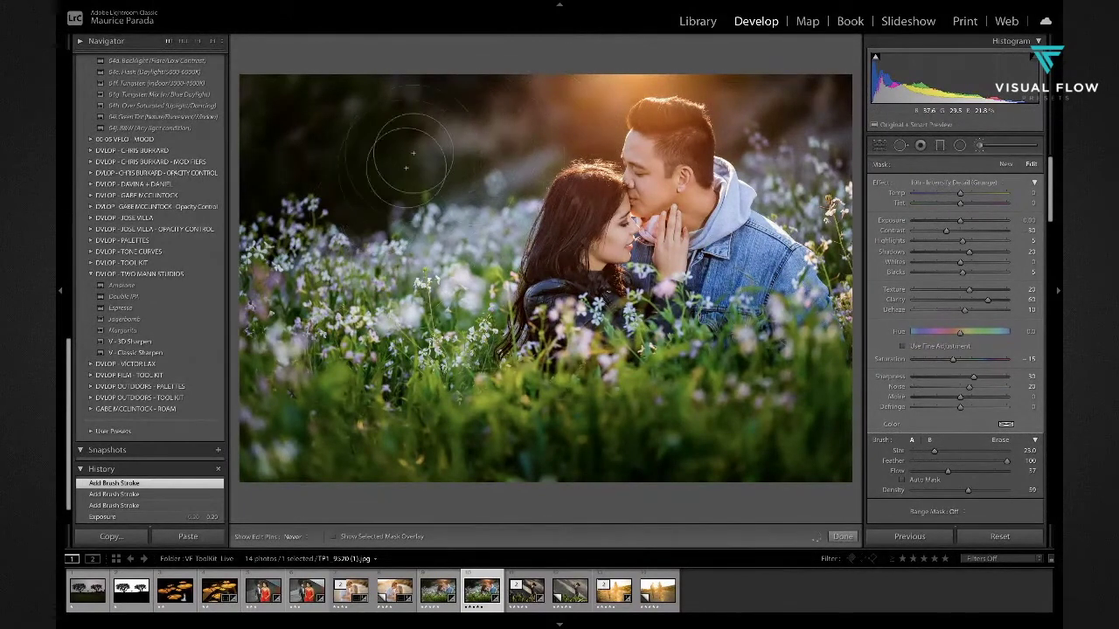
drag(729, 85, 821, 108)
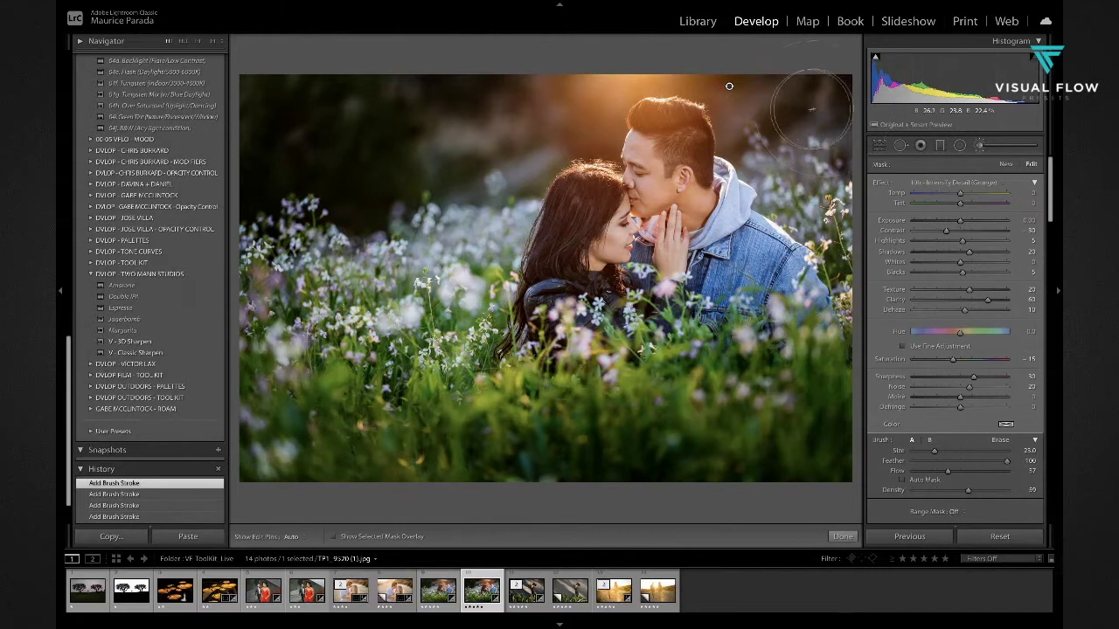
key(h)
key(h)
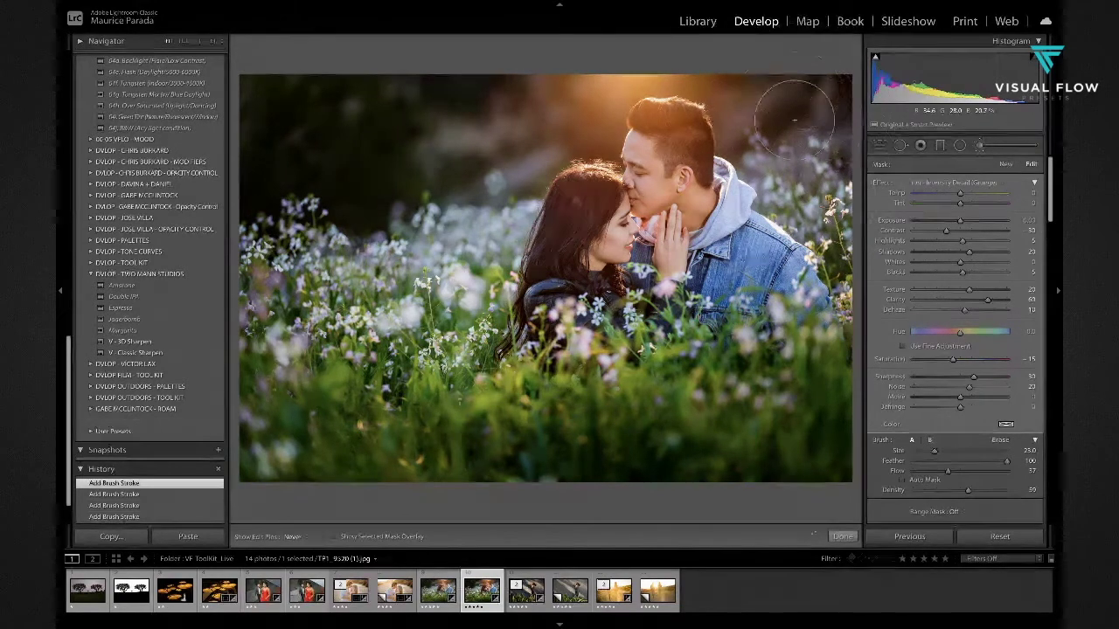
- Open virtual copy 1 of the couple walking at sunset and load the 31c - Lips: Dark and Moody preset at brush size 19.0
click(612, 600)
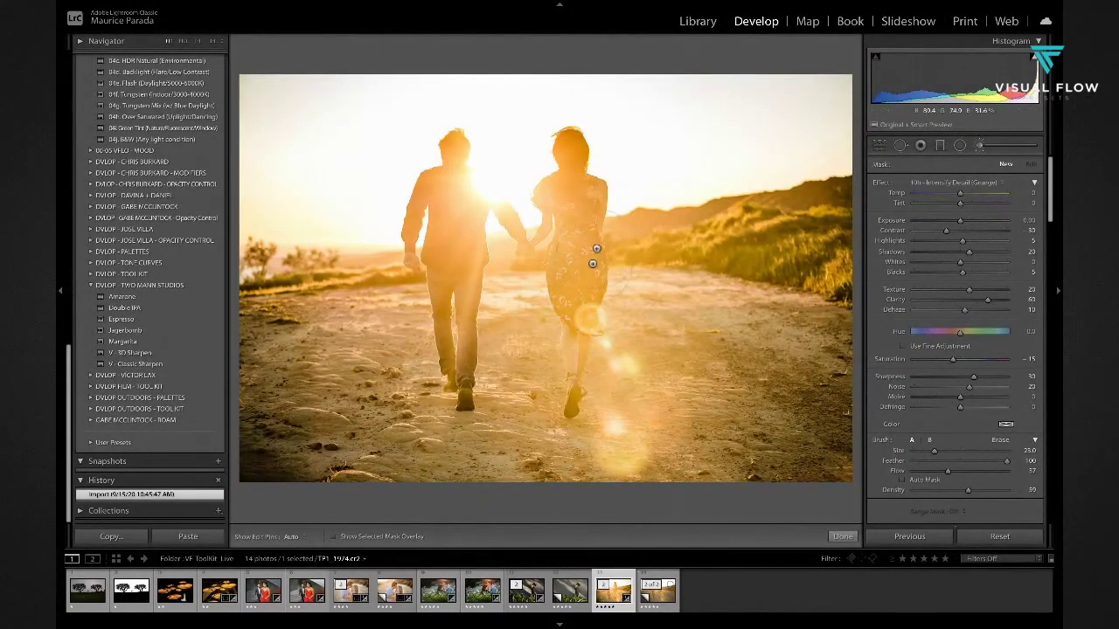
scroll(712, 185, down, 3)
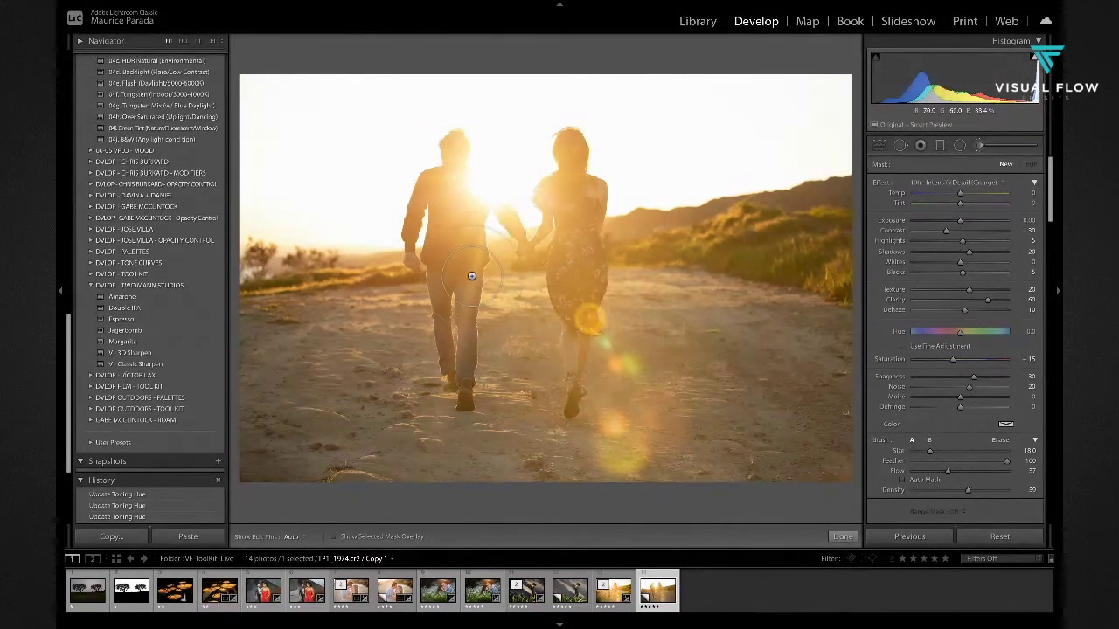
scroll(499, 235, up, 1)
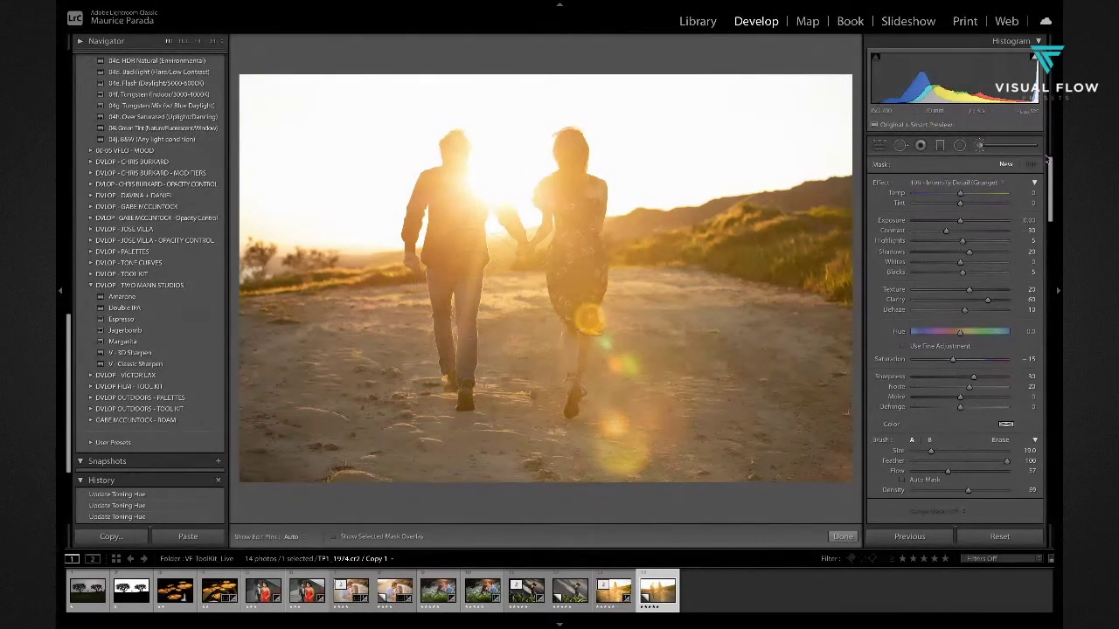
click(961, 187)
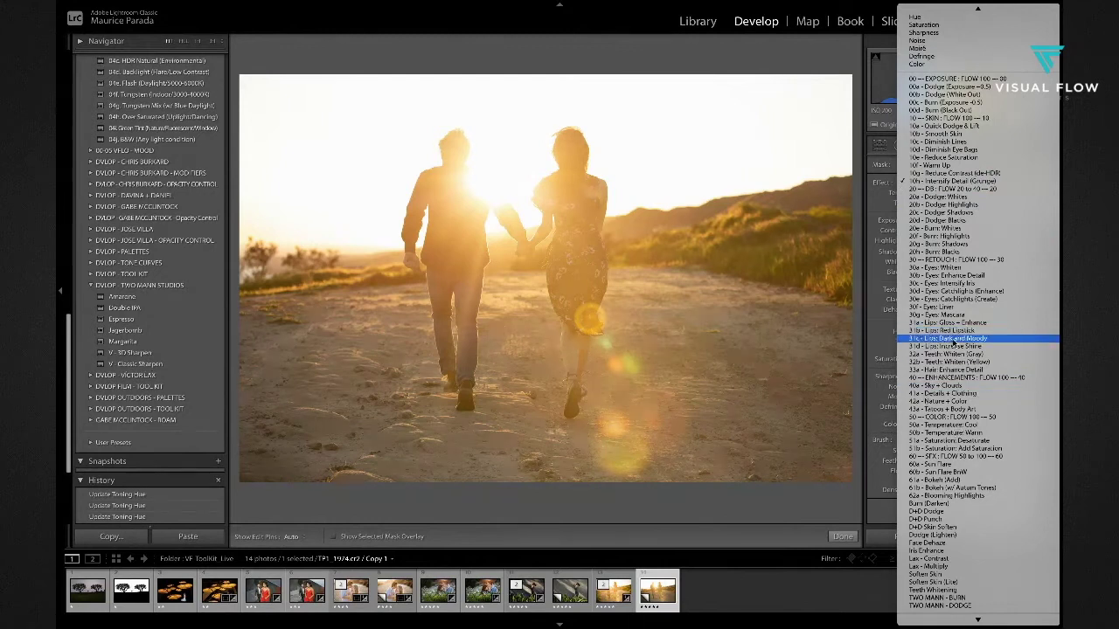
click(925, 339)
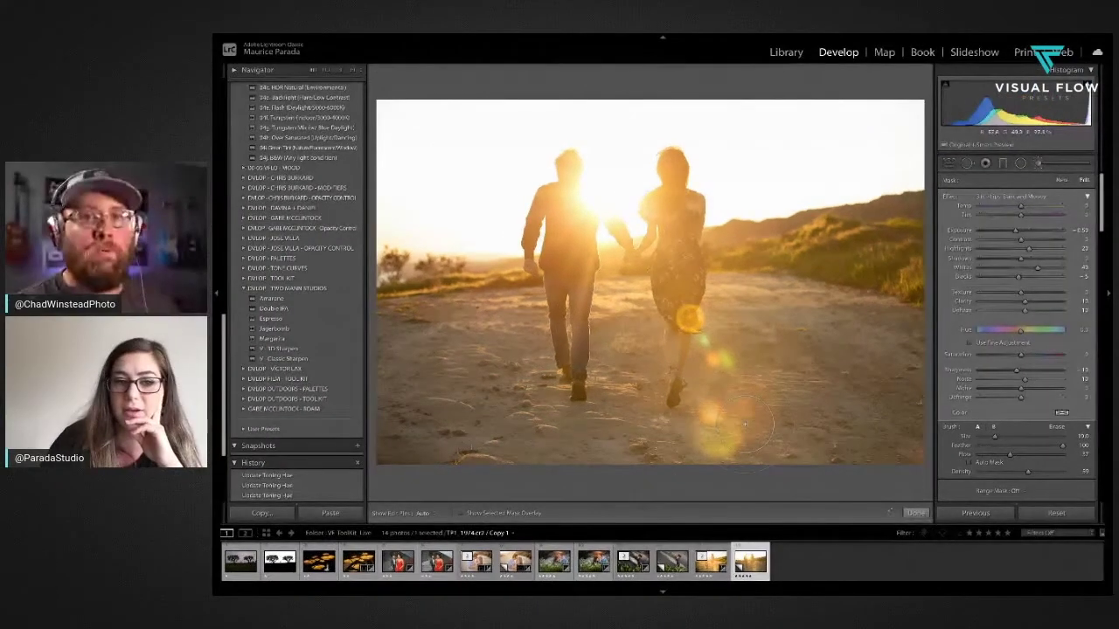
- Paint the Dark and Moody adjustment over the dirt ground around the lens flare and lower its exposure to about -0.9
click(744, 425)
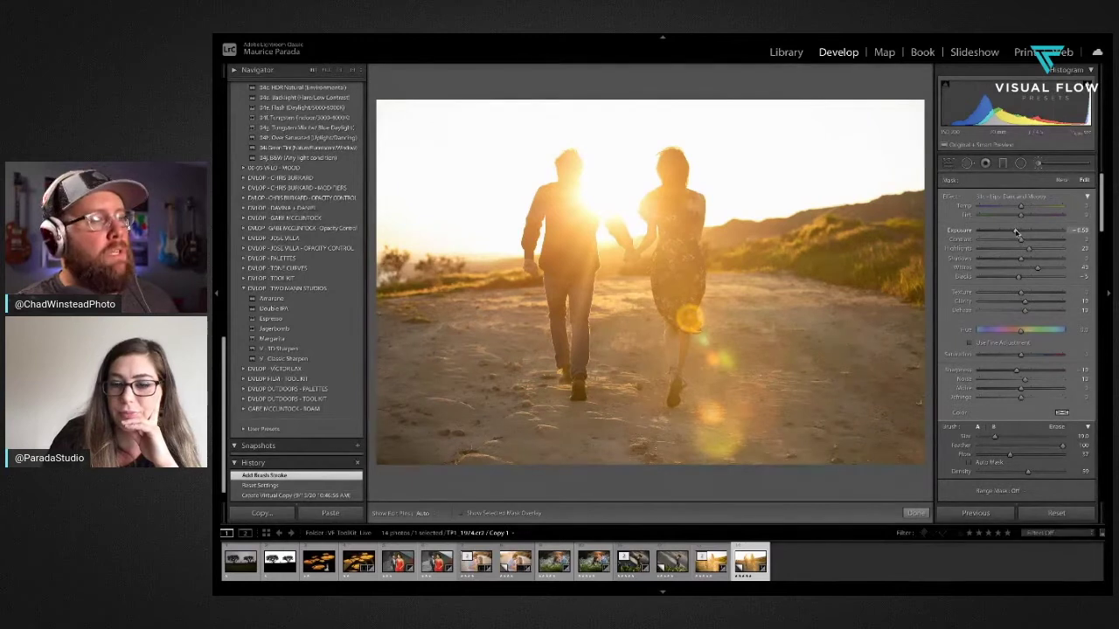
drag(1015, 232, 1011, 232)
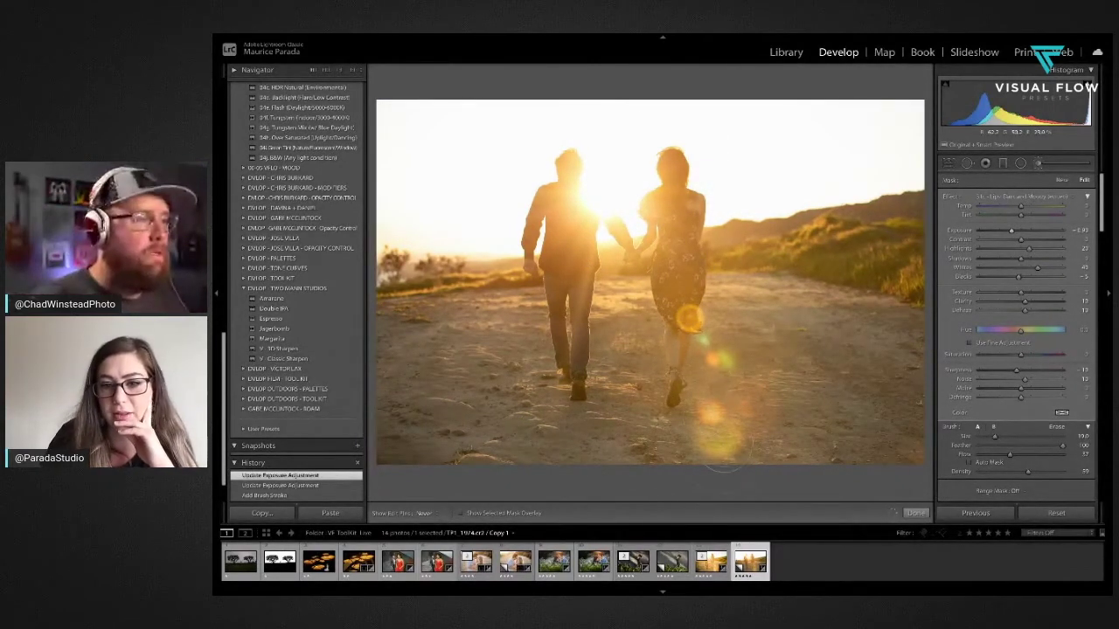
drag(740, 439, 760, 438)
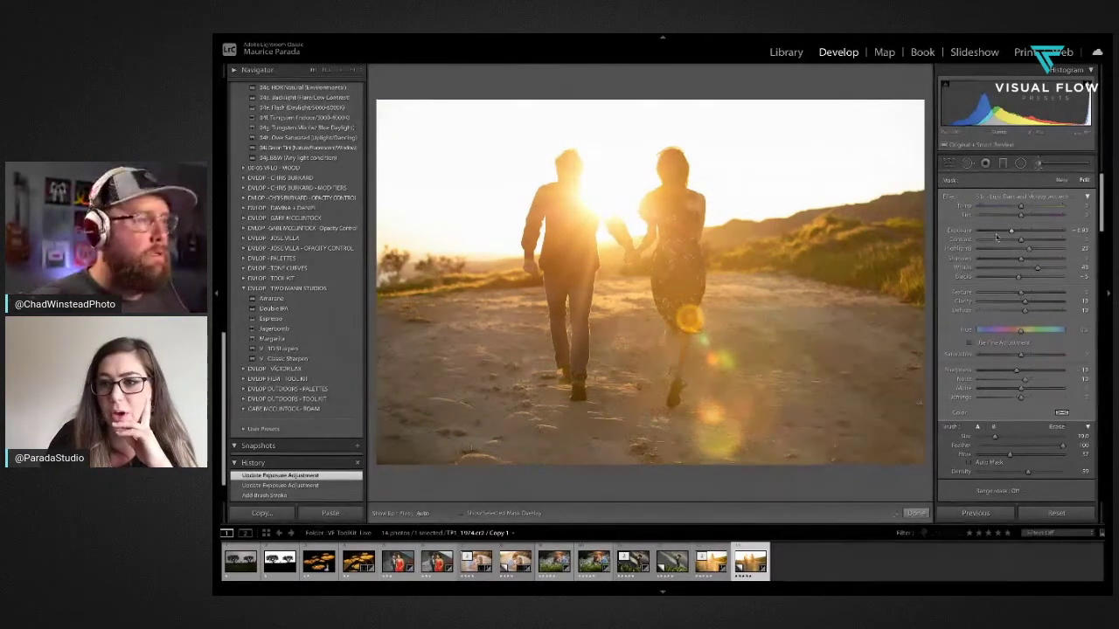
click(1028, 200)
scroll(1049, 524, down, 3)
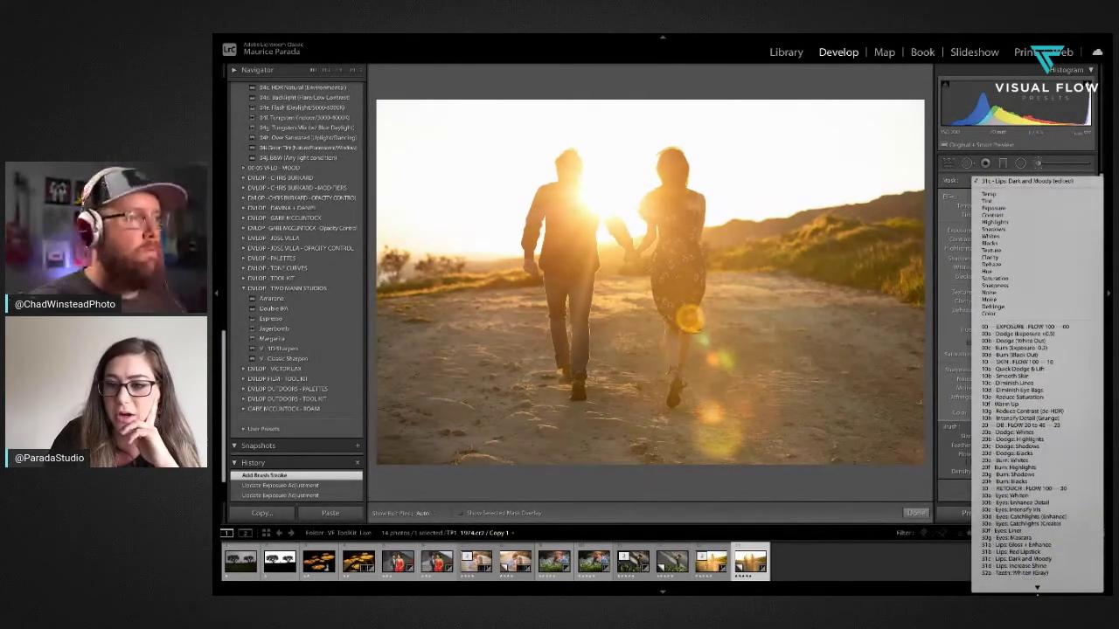
scroll(1070, 415, down, 2)
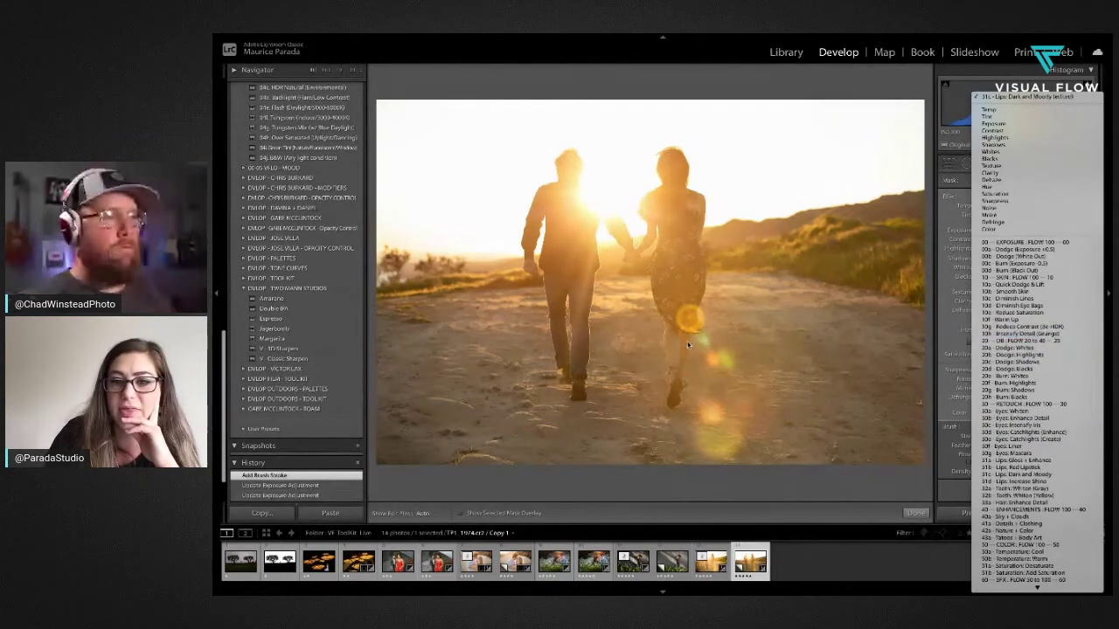
click(688, 346)
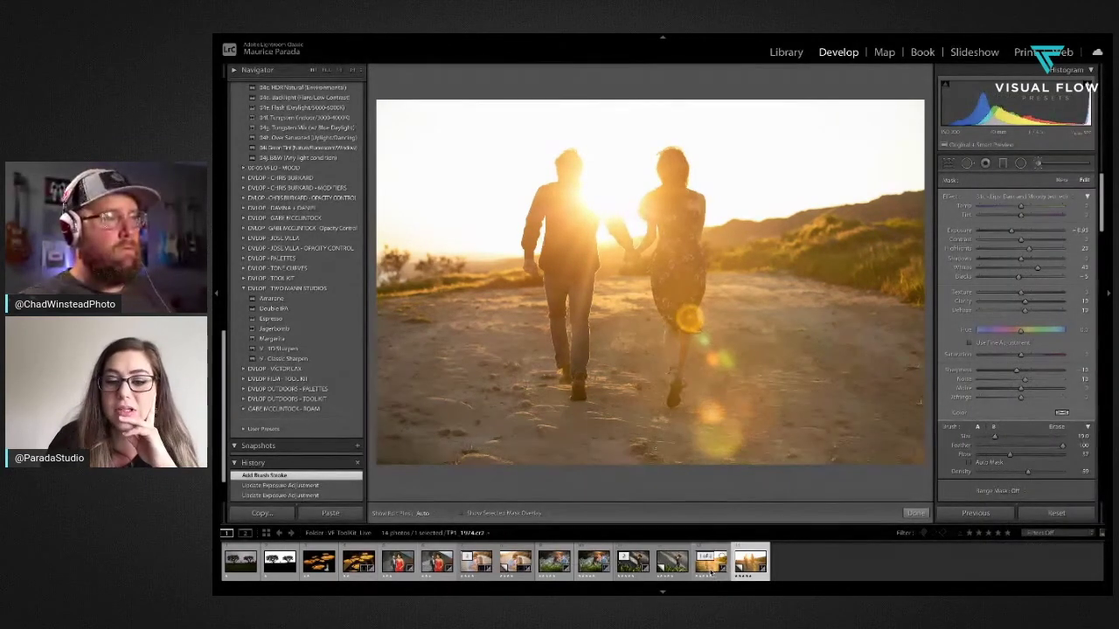
- Review both versions of the flower-field couple photo and return to virtual copy 1 of the sunset couple
click(554, 563)
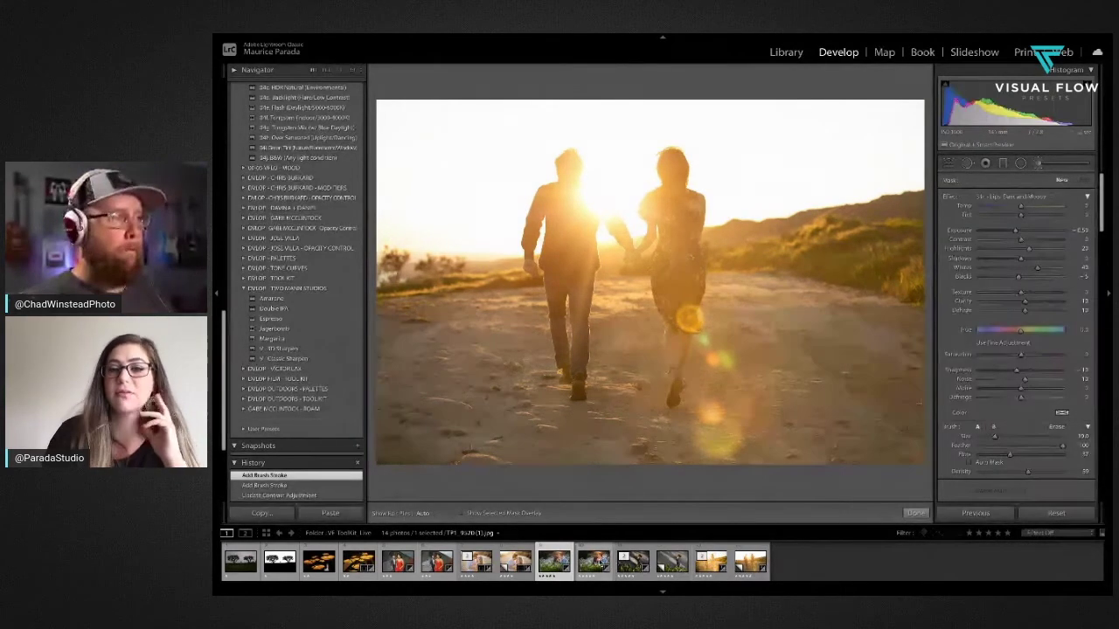
click(594, 563)
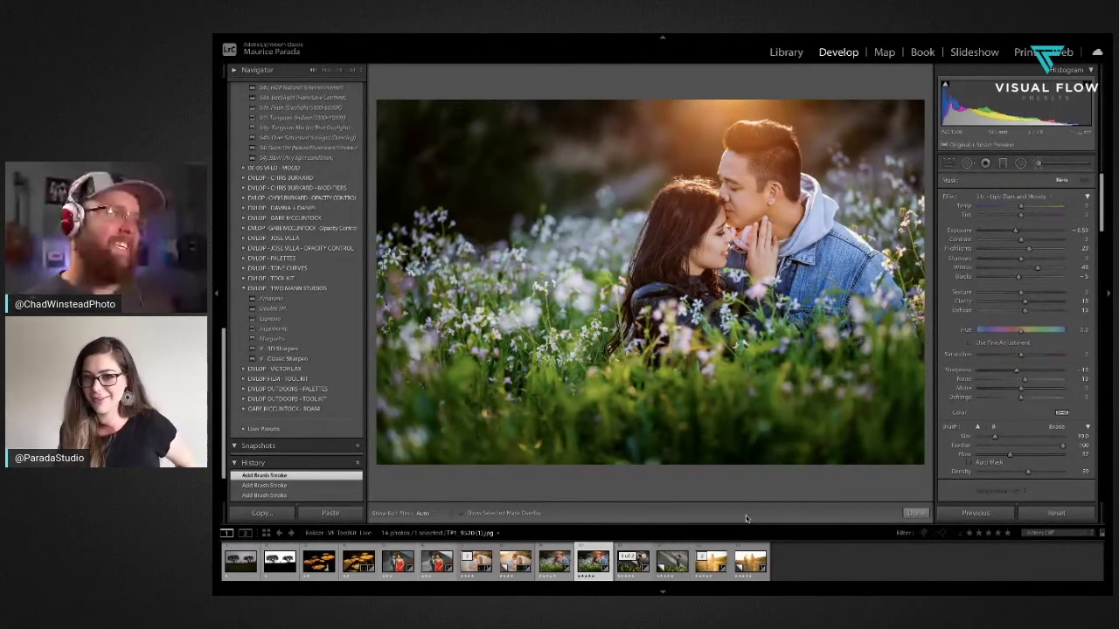
click(748, 560)
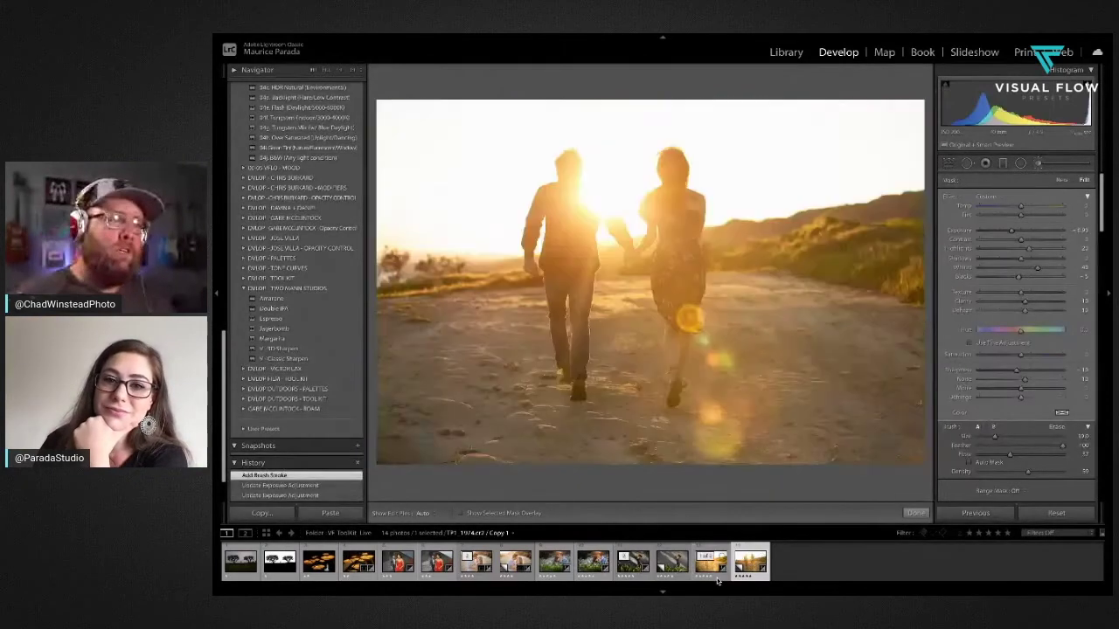
- Open the photo of the woman against the shadow-striped wall and load the 60b - Sun Flare BnW brush preset
click(593, 560)
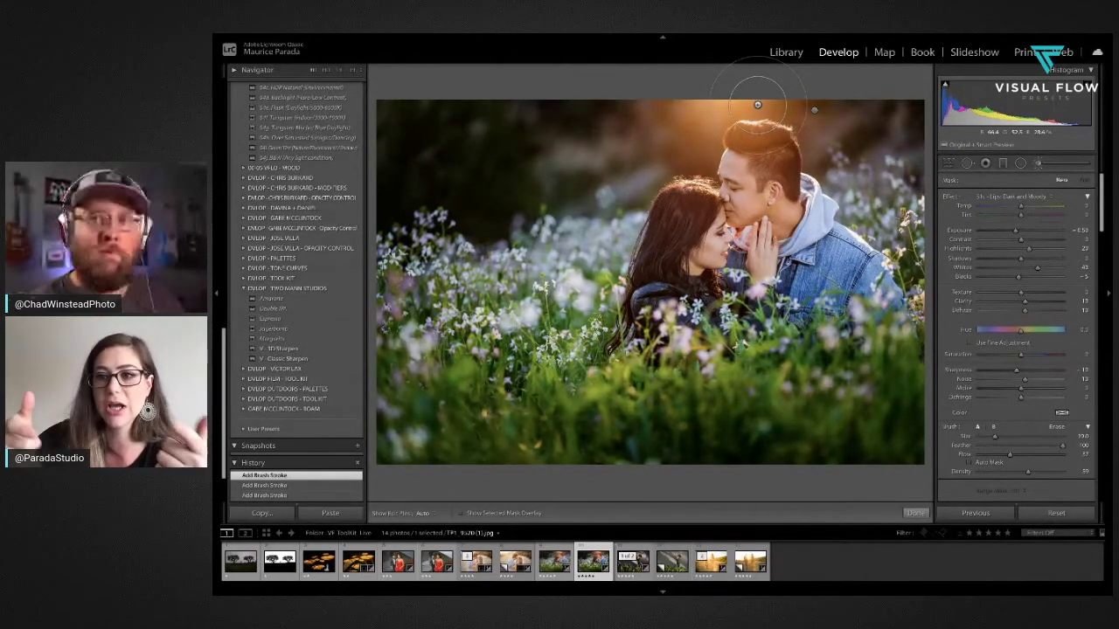
mouse_move(758, 105)
mouse_down()
mouse_move(879, 104)
mouse_move(634, 105)
mouse_up()
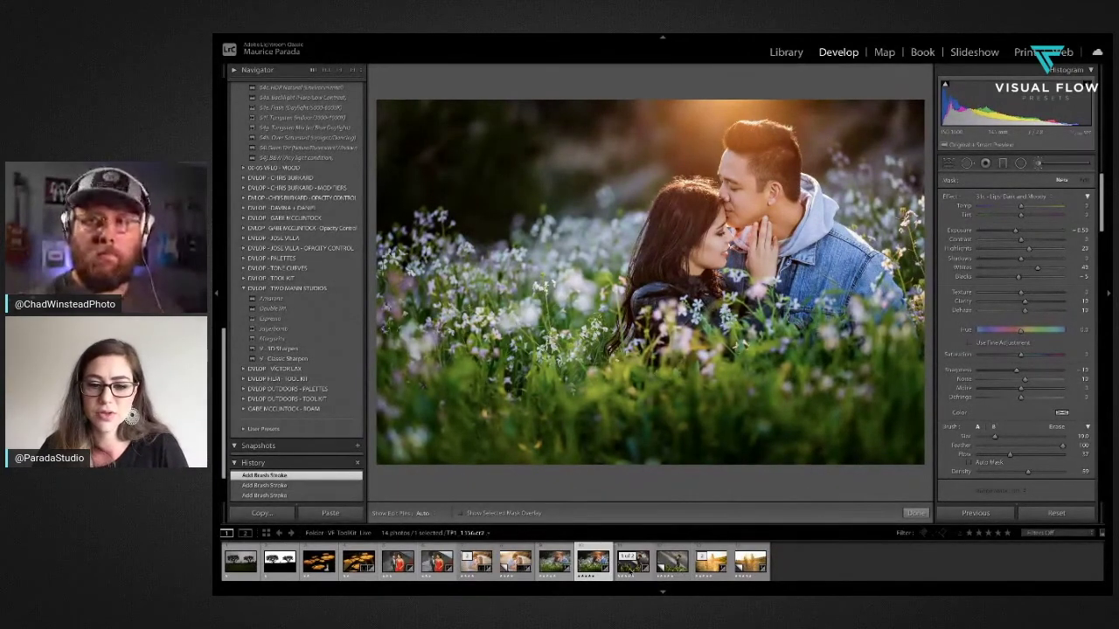
click(629, 568)
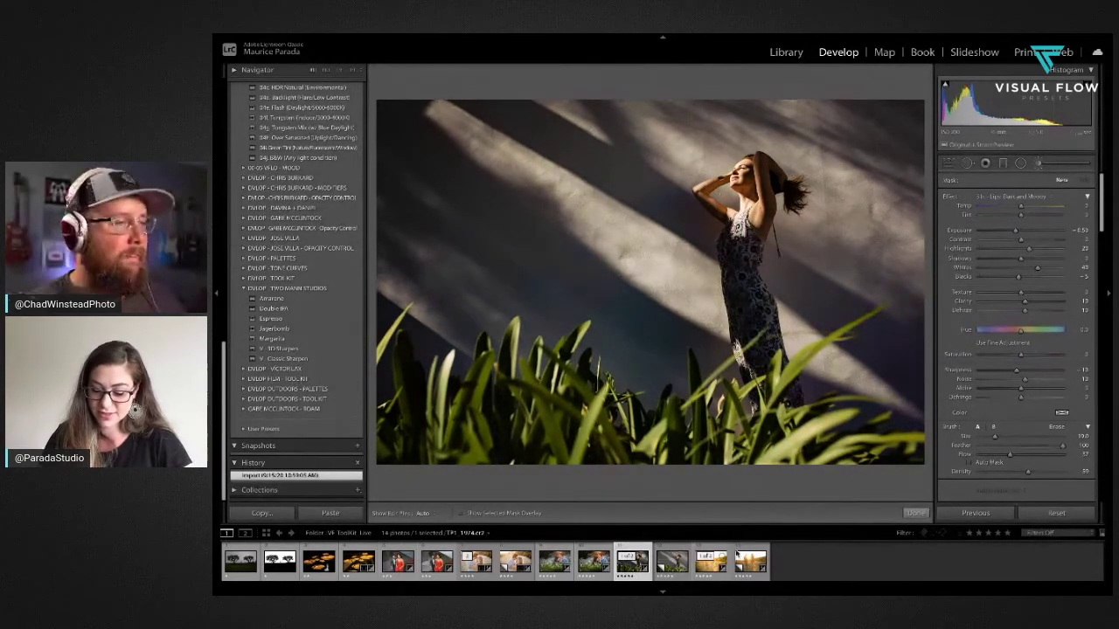
click(1005, 199)
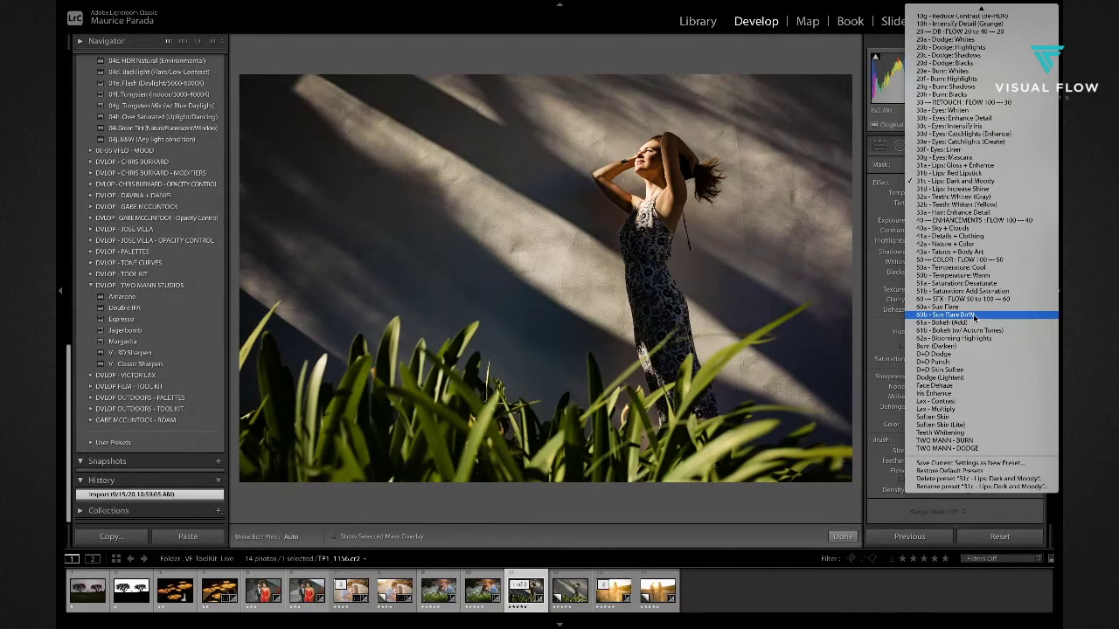
click(973, 316)
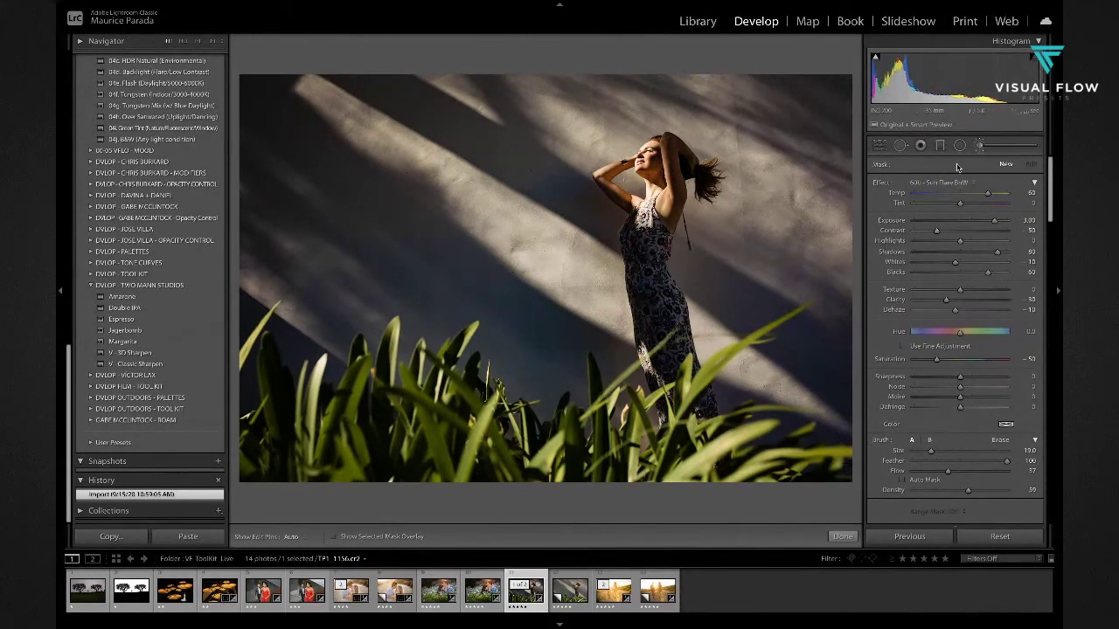
- Paint Sun Flare BnW strokes across the upper wall around the woman at brush size 12.0 and lower the adjustment's temperature to about 53
click(717, 176)
drag(988, 196, 985, 196)
scroll(545, 88, down, 5)
mouse_move(520, 76)
mouse_down()
mouse_move(625, 188)
mouse_move(647, 87)
mouse_up()
mouse_move(681, 145)
mouse_down()
mouse_move(852, 301)
mouse_move(742, 154)
mouse_move(678, 105)
mouse_move(681, 74)
mouse_up()
mouse_move(804, 120)
mouse_down()
mouse_move(822, 105)
mouse_move(831, 132)
mouse_up()
mouse_move(500, 81)
mouse_down()
mouse_move(459, 81)
mouse_move(445, 96)
mouse_up()
mouse_move(303, 94)
mouse_down()
mouse_move(386, 125)
mouse_move(433, 183)
mouse_up()
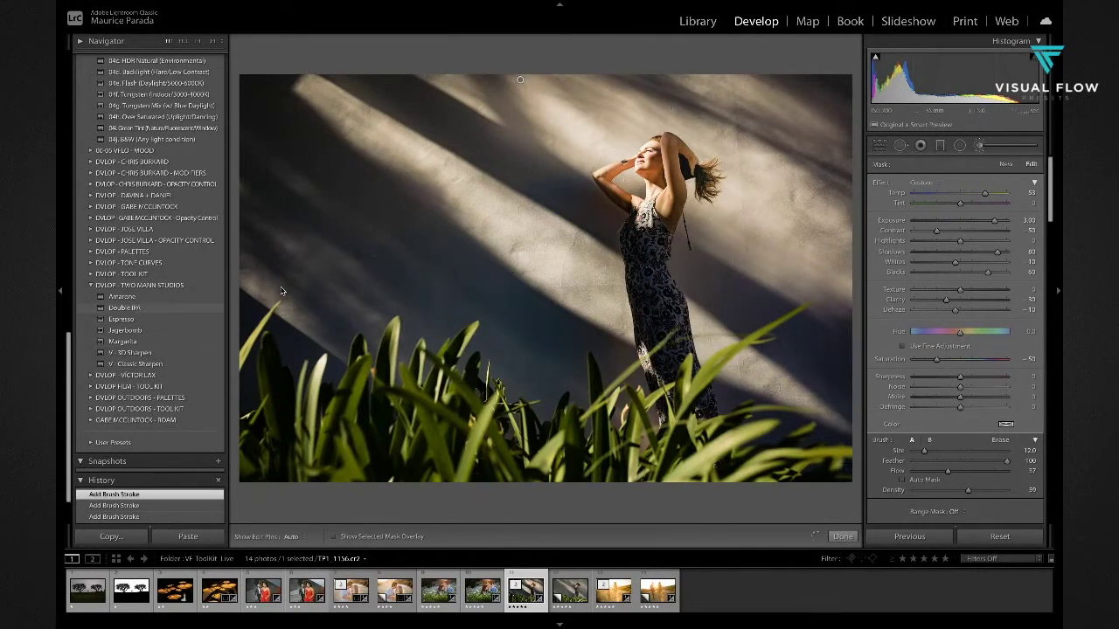
- Extend the adjustment over the wall just above the grass and the dark shadow band, enlarging the brush to 16.0
mouse_move(327, 363)
mouse_down()
mouse_move(211, 226)
mouse_move(342, 292)
mouse_move(395, 339)
mouse_move(262, 168)
mouse_move(537, 365)
mouse_up()
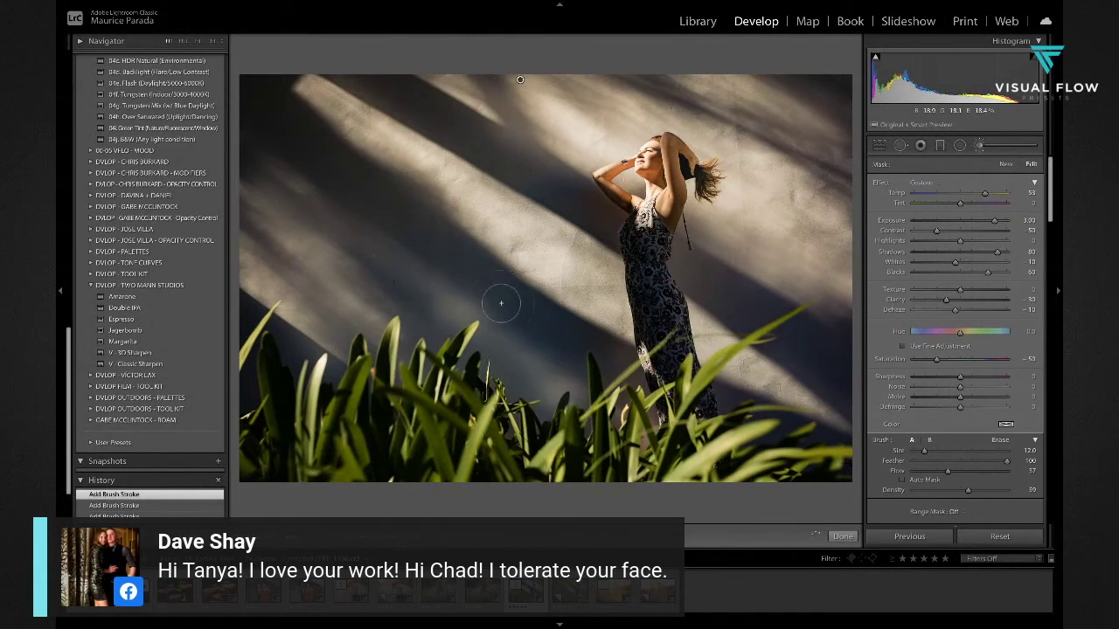
scroll(429, 315, up, 4)
mouse_move(429, 315)
mouse_down()
mouse_move(563, 376)
mouse_move(479, 380)
mouse_move(594, 393)
mouse_up()
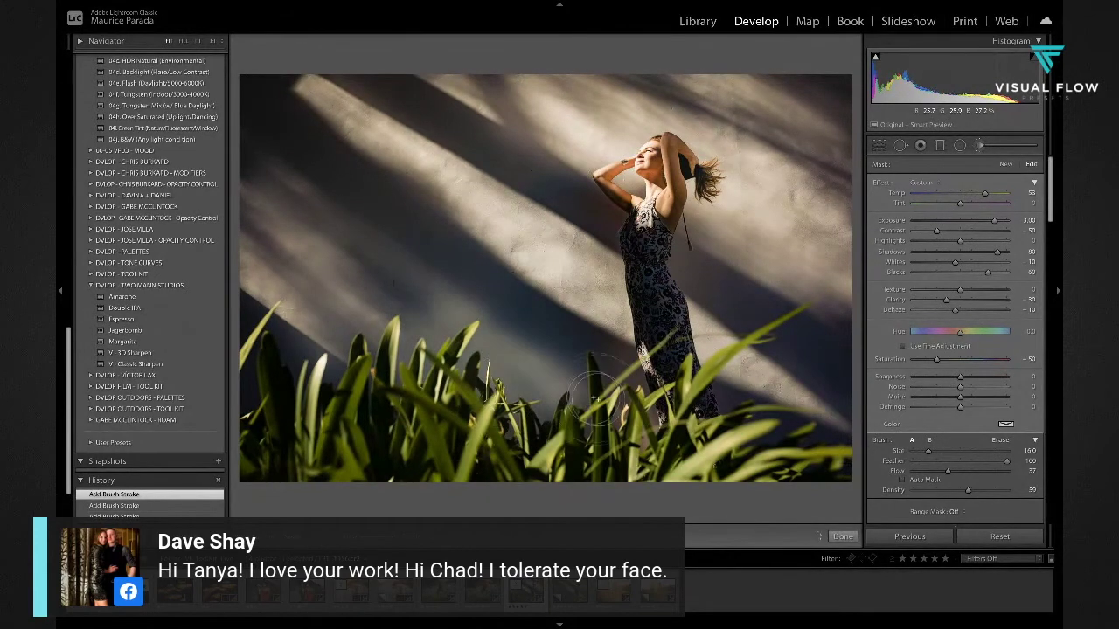
mouse_move(411, 273)
mouse_down()
mouse_move(399, 292)
mouse_move(224, 142)
mouse_move(312, 234)
mouse_up()
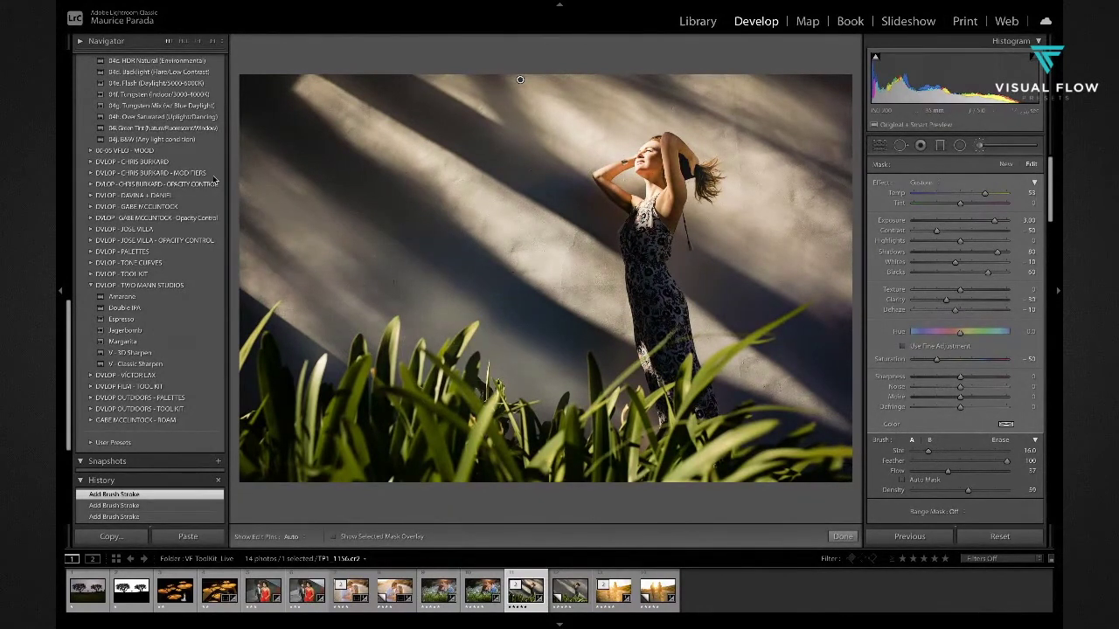
mouse_move(302, 85)
mouse_down()
mouse_move(385, 133)
mouse_move(299, 64)
mouse_move(420, 153)
mouse_move(267, 165)
mouse_move(242, 151)
mouse_move(279, 213)
mouse_move(210, 268)
mouse_up()
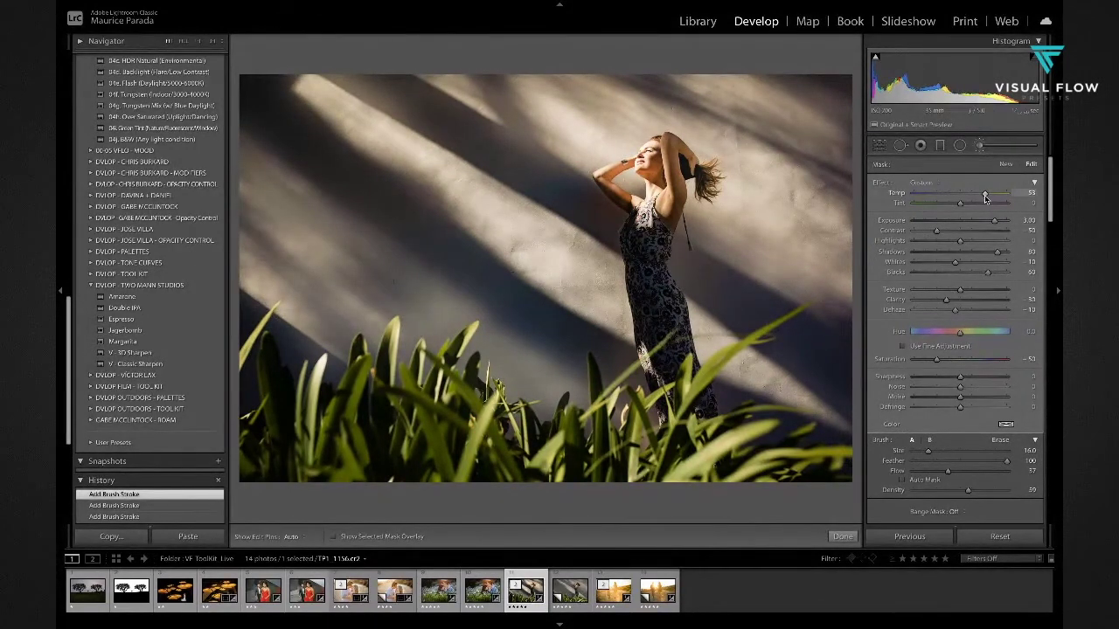
- Set the wall adjustment's temperature to 51, tint to 8 and exposure to 1.47
mouse_move(956, 194)
mouse_down()
mouse_move(988, 199)
mouse_move(905, 194)
mouse_move(1031, 204)
mouse_move(932, 205)
mouse_up()
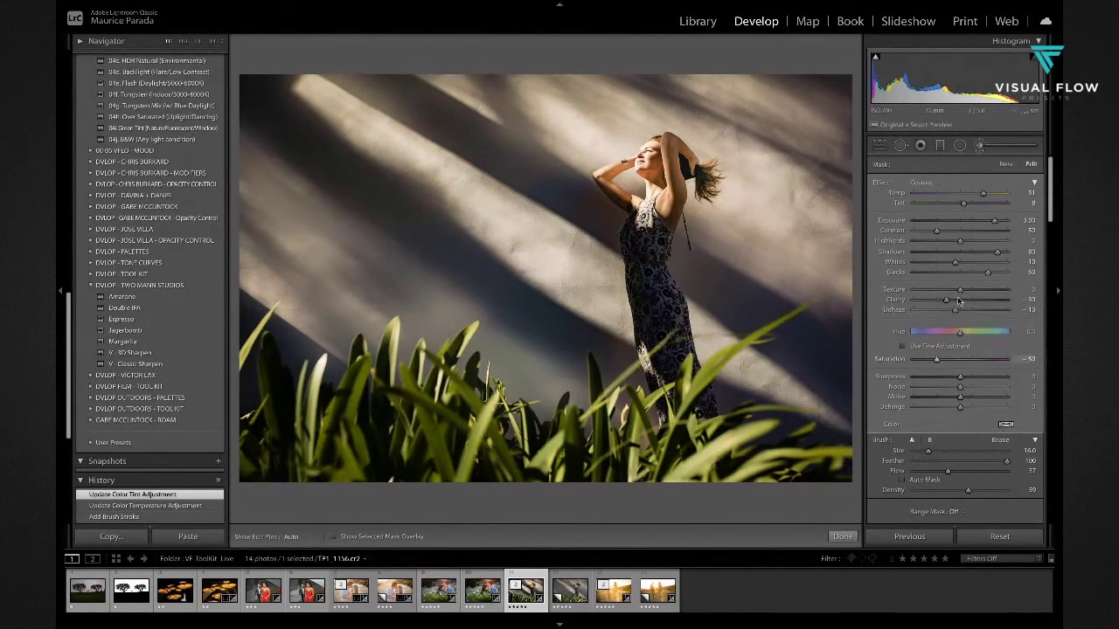
drag(993, 220, 978, 222)
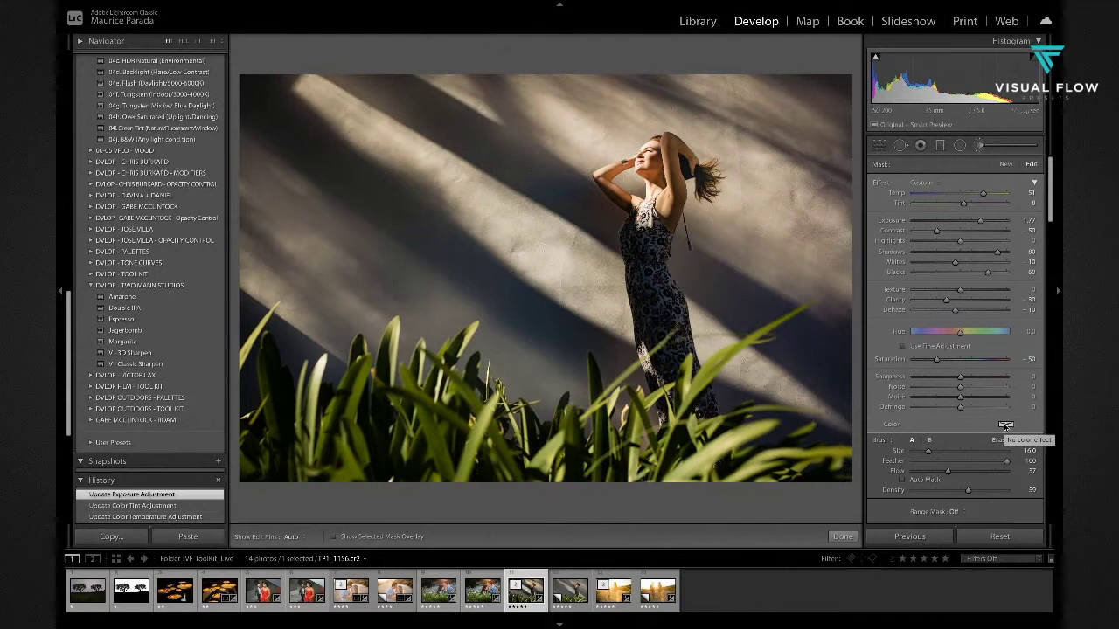
drag(976, 222, 977, 222)
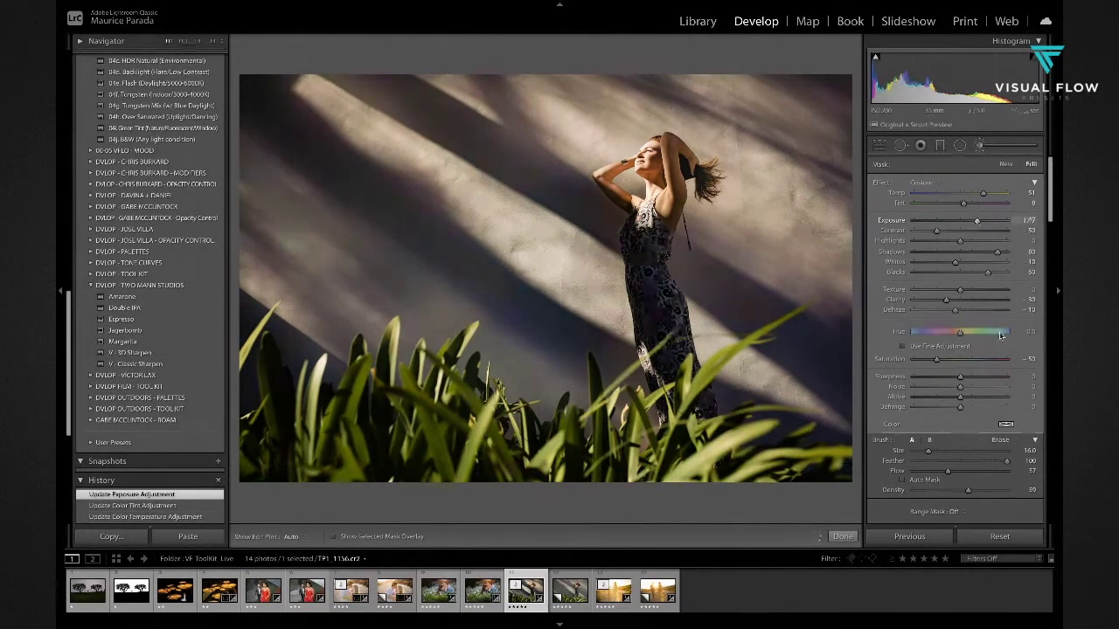
- Try blue color overlays on the wall adjustment and settle on an orange-red at hue 11, saturation 78%
click(1006, 425)
click(915, 427)
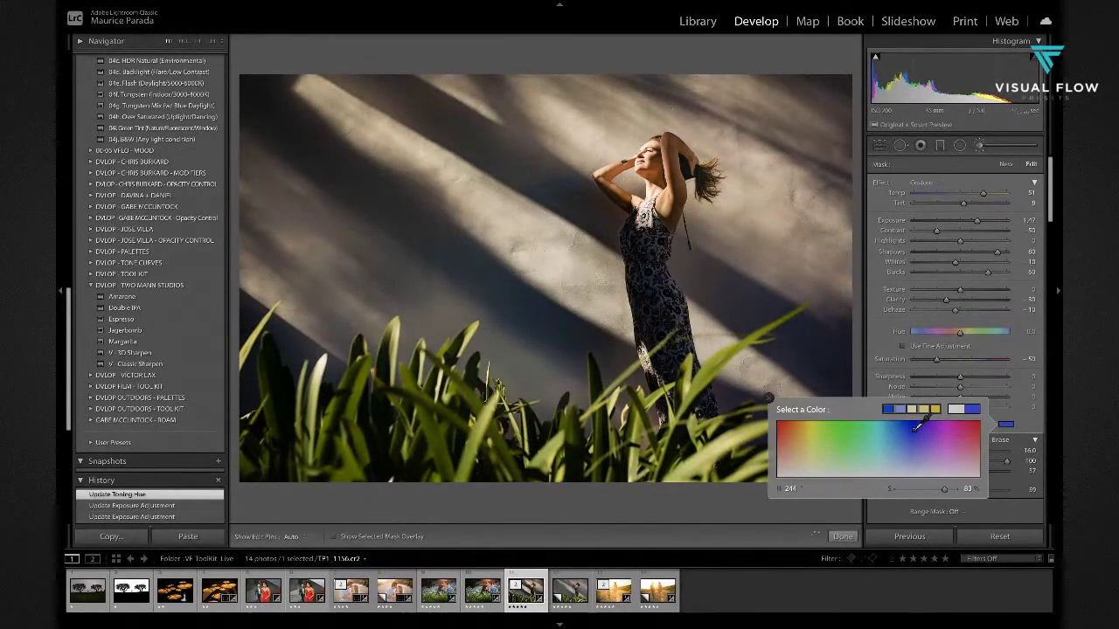
drag(914, 426, 902, 427)
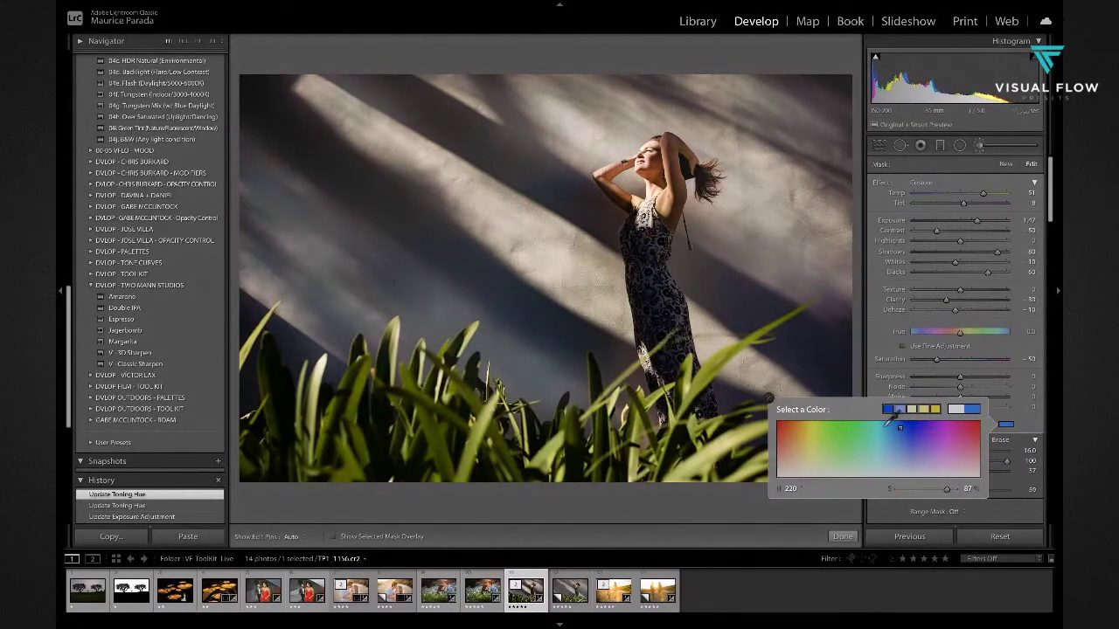
click(795, 433)
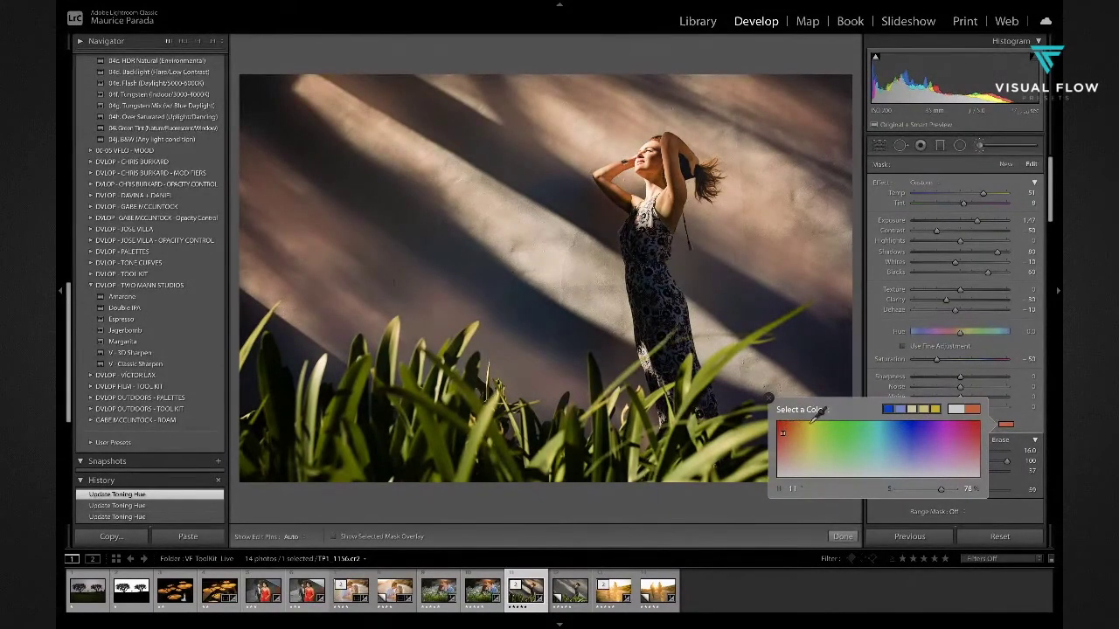
click(769, 399)
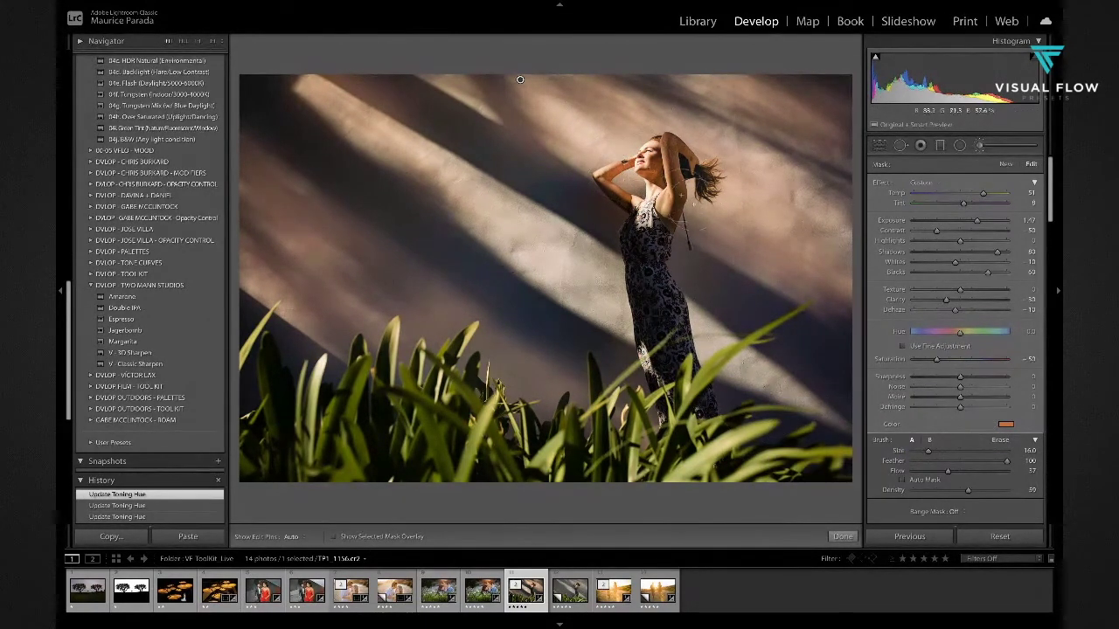
- Erase parts of the wall adjustment at brush size 6.0 with Auto Mask and lower its color temperature
click(999, 442)
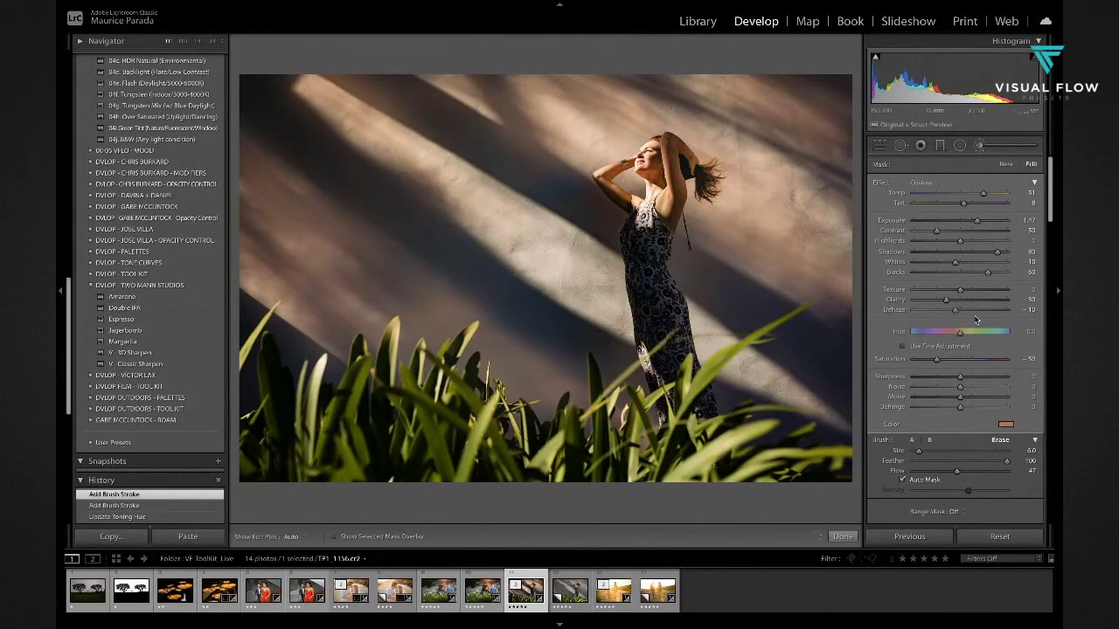
drag(970, 203, 973, 201)
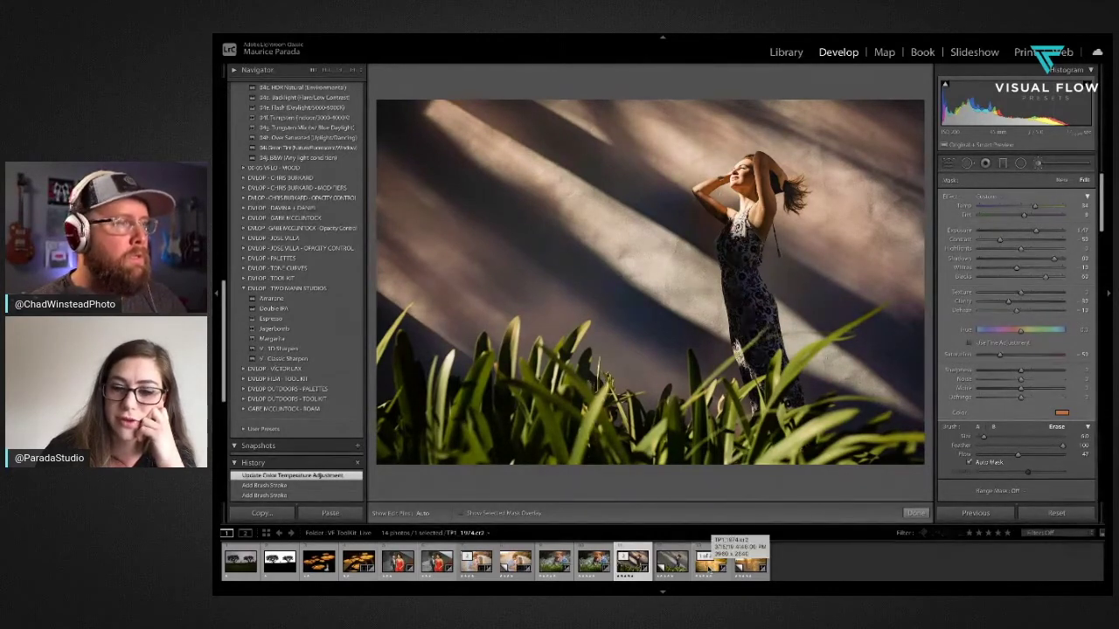
- Open the original version of the couple walking at sunset and load the 60b - Sun Flare BnW brush preset
click(708, 567)
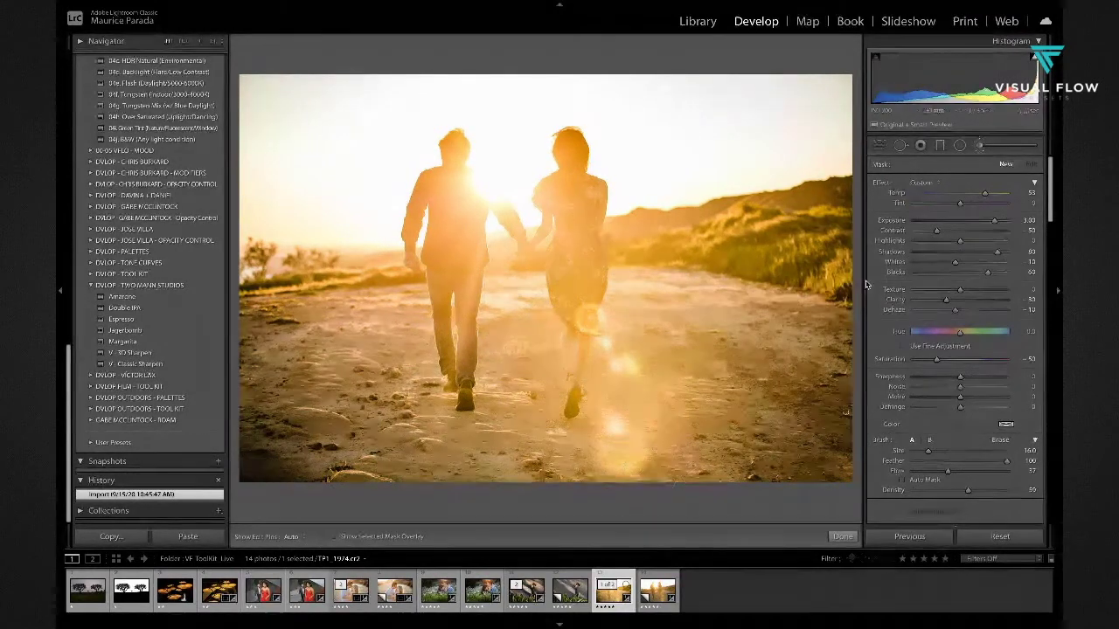
click(928, 186)
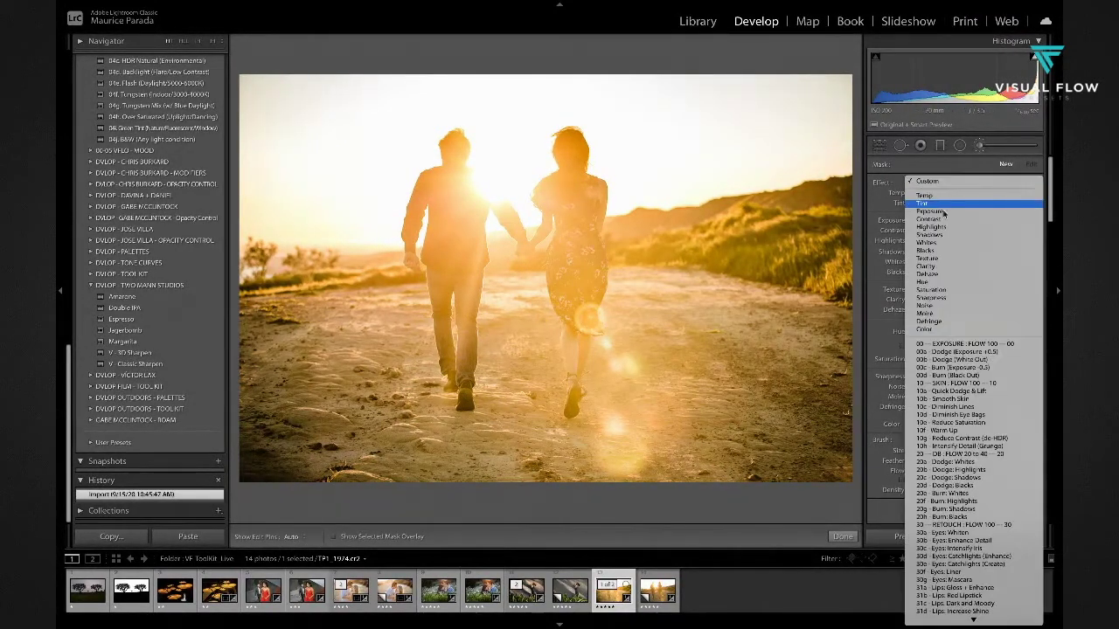
scroll(1028, 565, down, 10)
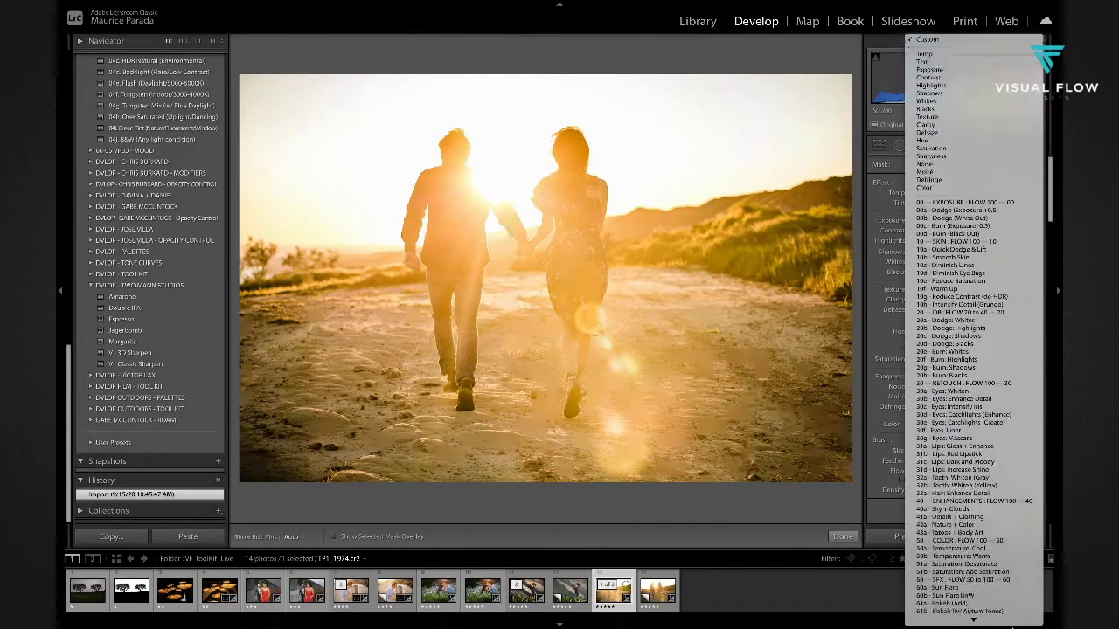
click(977, 532)
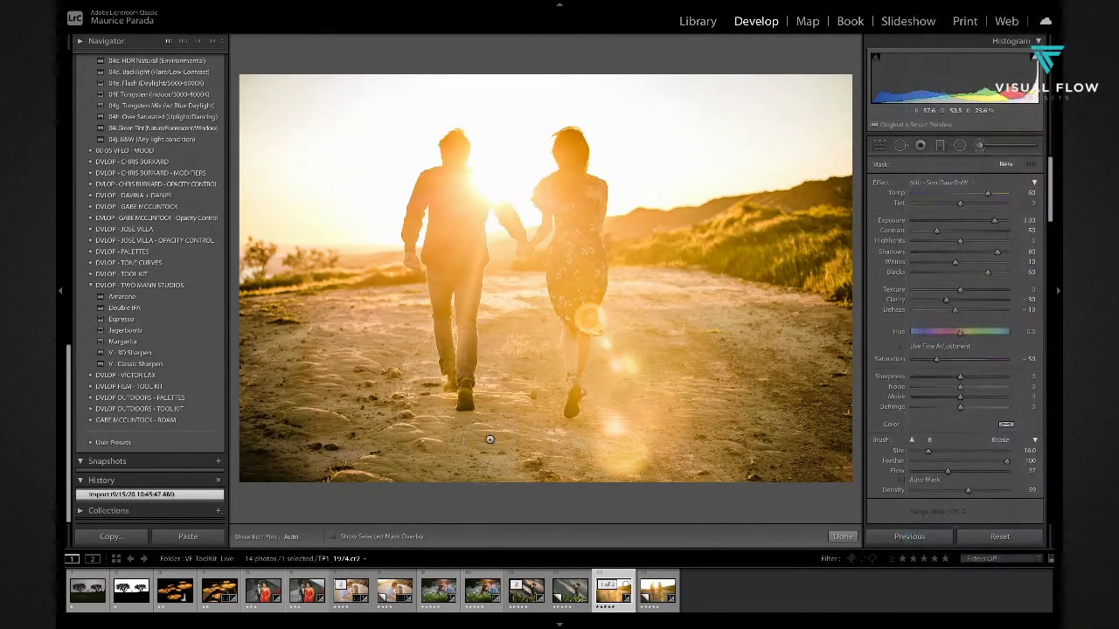
- Paint the Sun Flare BnW adjustment over the couple's legs and the dirt ground at brush size 26.0 and set its exposure to 0.47
scroll(659, 277, up, 1)
mouse_move(382, 226)
mouse_down()
mouse_move(510, 300)
mouse_move(494, 375)
mouse_move(524, 410)
mouse_move(568, 411)
mouse_move(625, 385)
mouse_move(610, 333)
mouse_move(607, 476)
mouse_move(398, 441)
mouse_move(608, 430)
mouse_move(636, 387)
mouse_move(725, 485)
mouse_up()
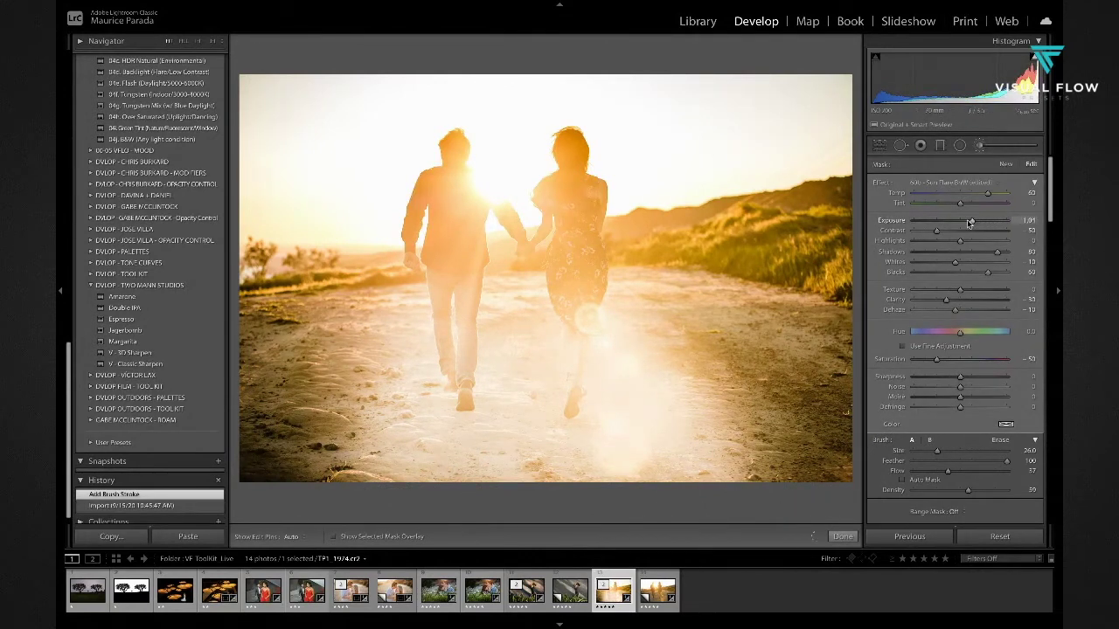
drag(970, 222, 965, 222)
- Add strokes along both sides of the dirt ground with the brush reduced to 8.0 and lower the adjustment's exposure to -0.21
scroll(440, 301, down, 4)
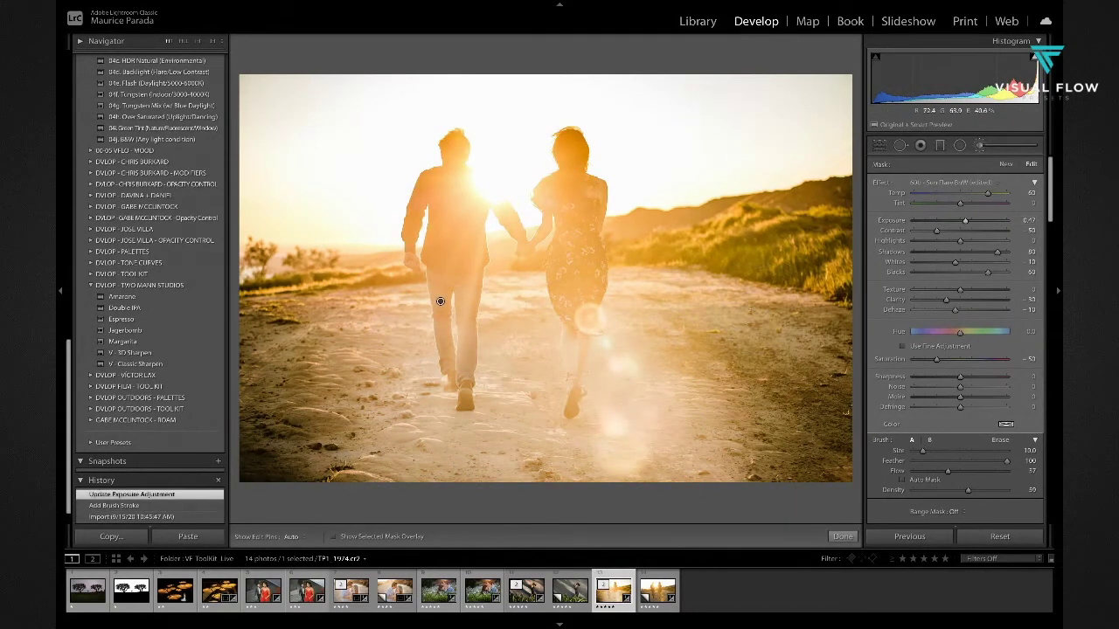
mouse_move(757, 325)
mouse_down()
mouse_move(813, 350)
mouse_move(845, 411)
mouse_up()
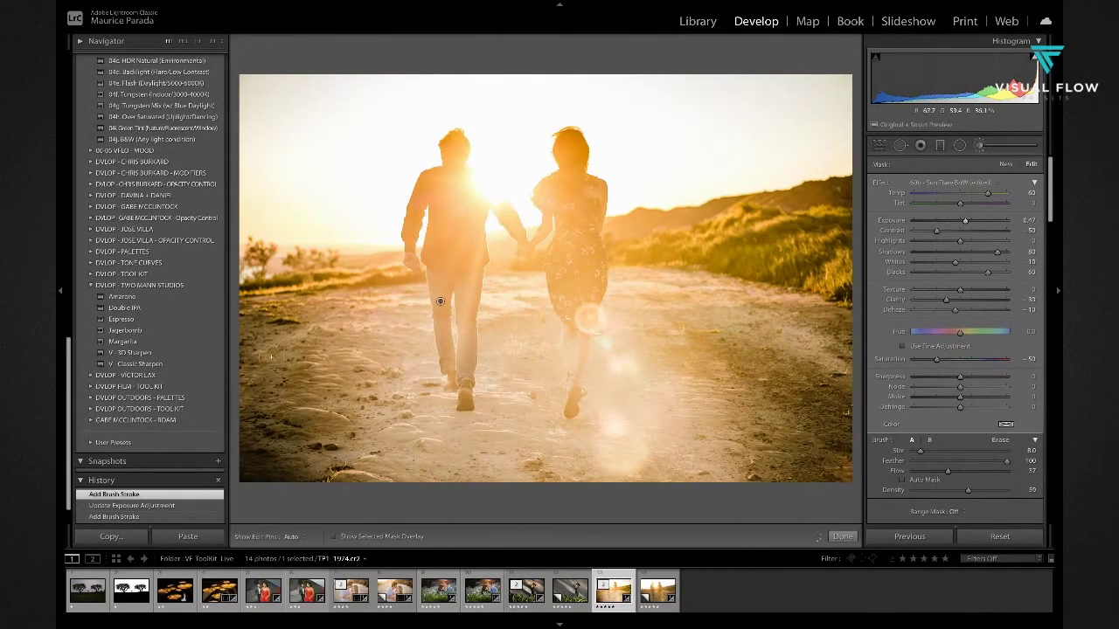
mouse_move(306, 323)
mouse_down()
mouse_move(253, 394)
mouse_move(306, 323)
mouse_up()
drag(280, 428, 356, 472)
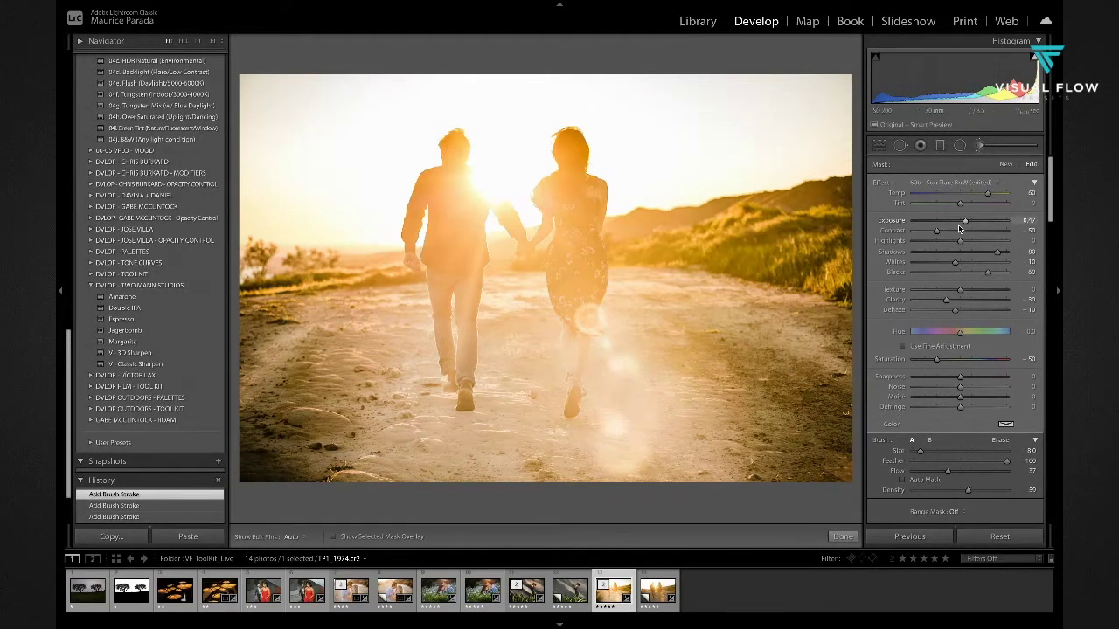
drag(965, 224, 957, 223)
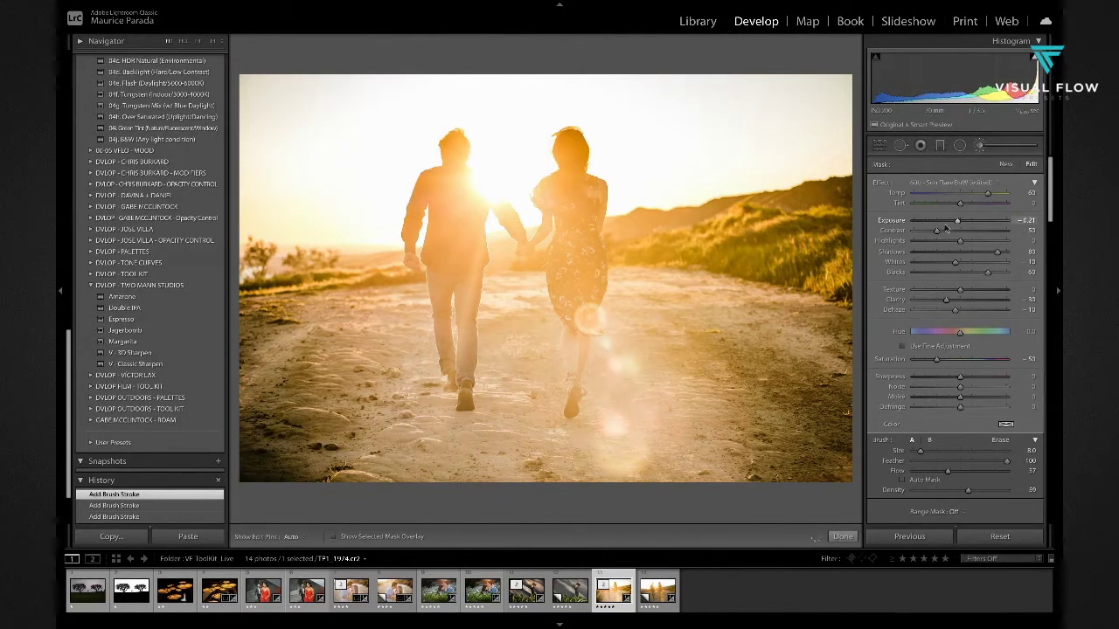
mouse_move(776, 350)
mouse_down()
mouse_move(816, 360)
mouse_move(841, 389)
mouse_up()
click(817, 412)
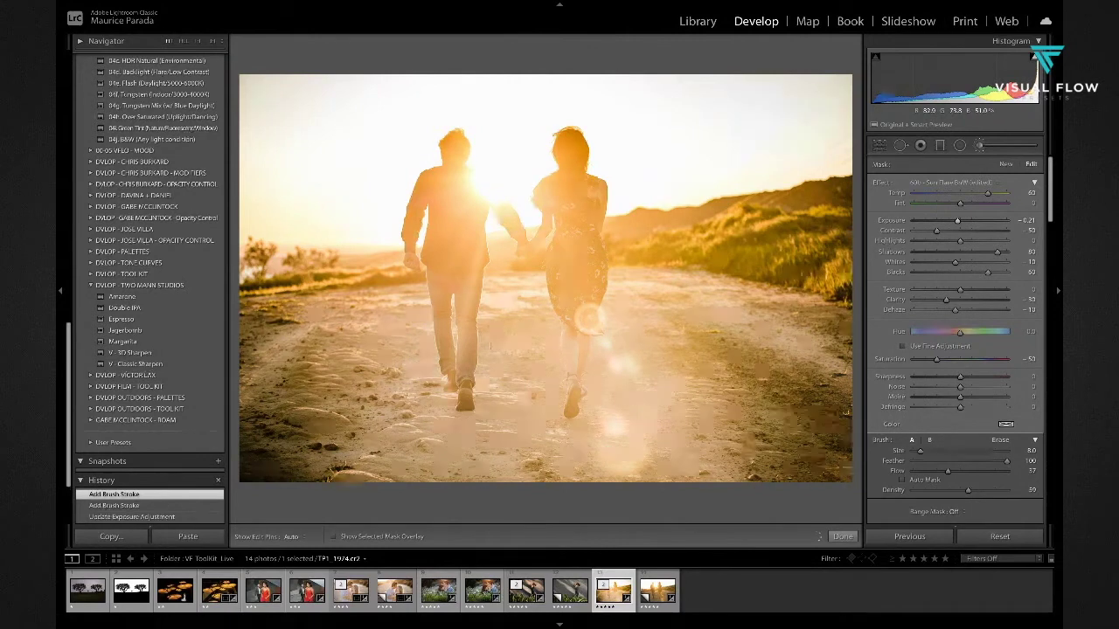
- Set the ground adjustment's exposure to -0.43 and, after trying a temperature of -100, set the temperature to 32
drag(588, 319, 603, 320)
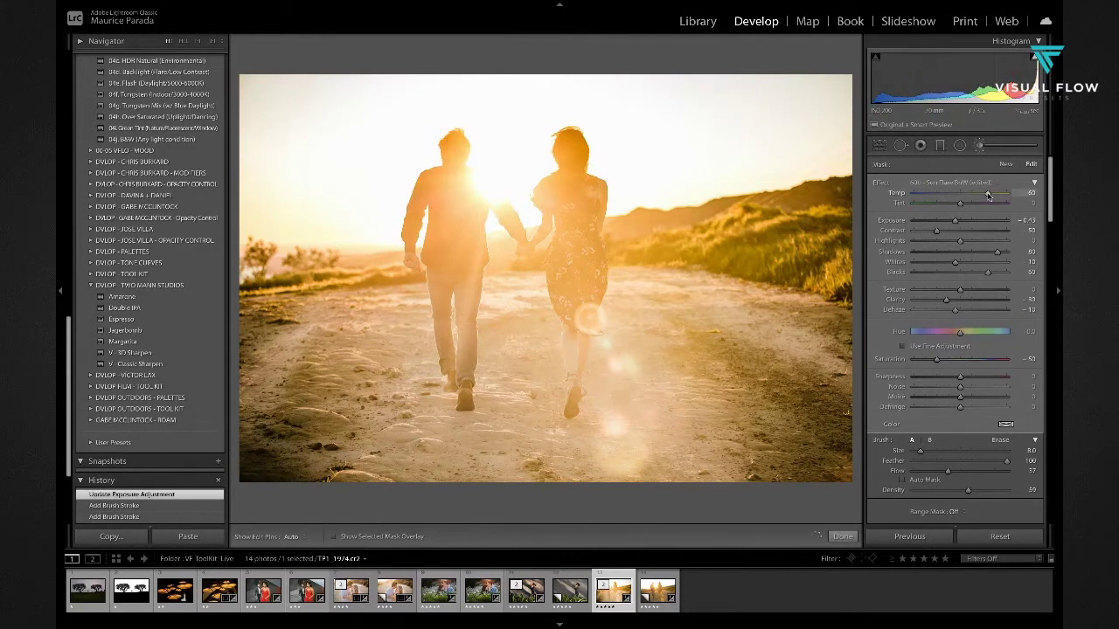
drag(939, 196, 901, 197)
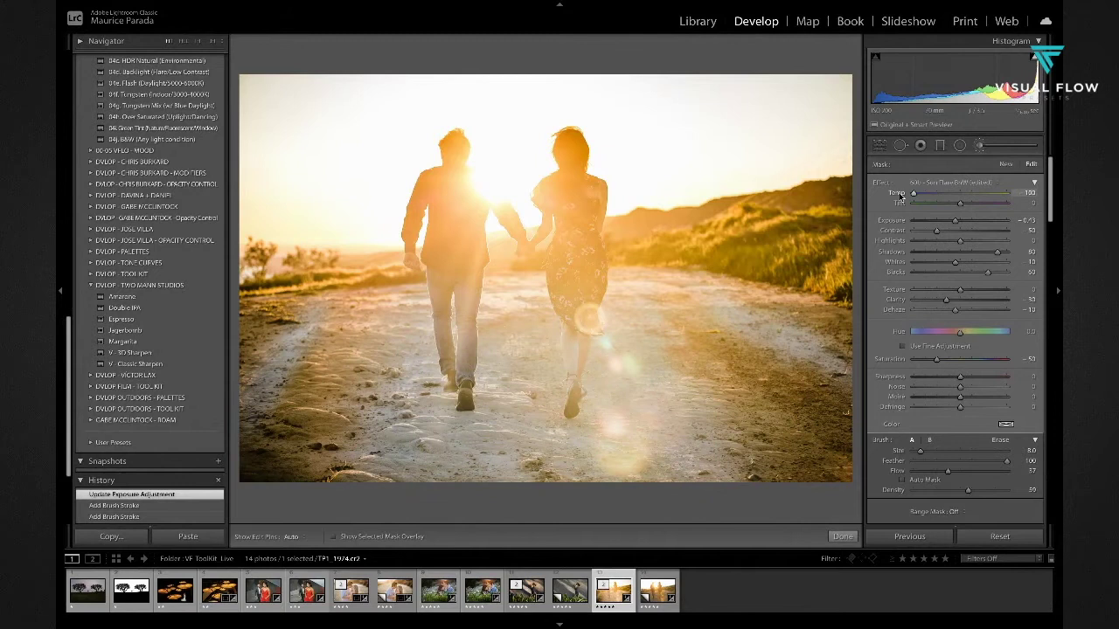
click(985, 200)
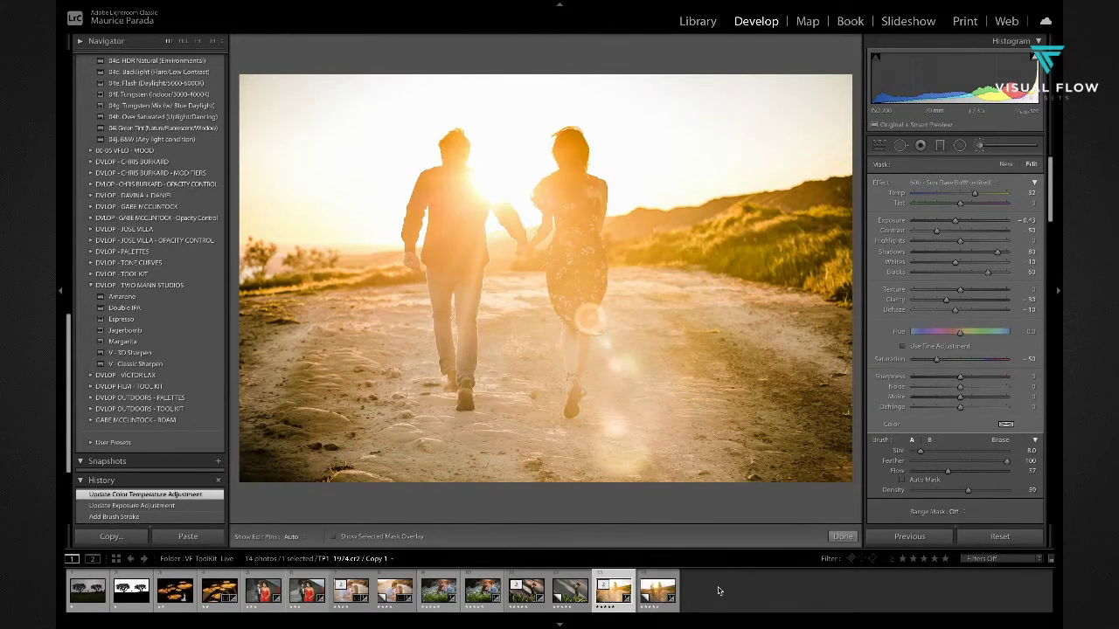
- Compare the sunset couple's virtual copy with the version just edited and return to the edited photo of the woman by the wall
click(657, 593)
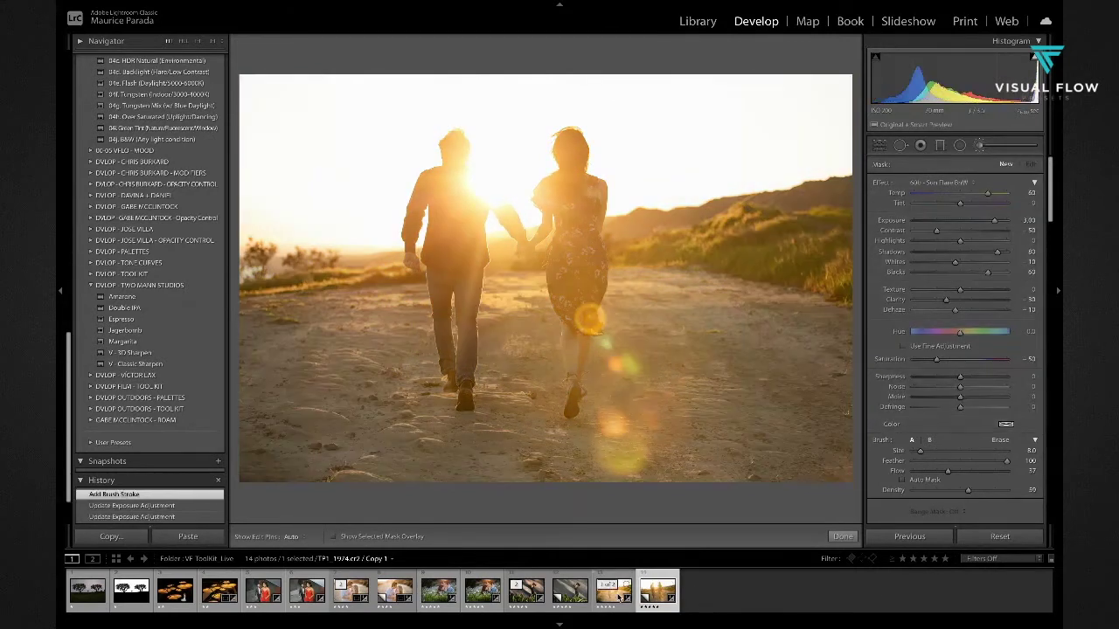
click(617, 594)
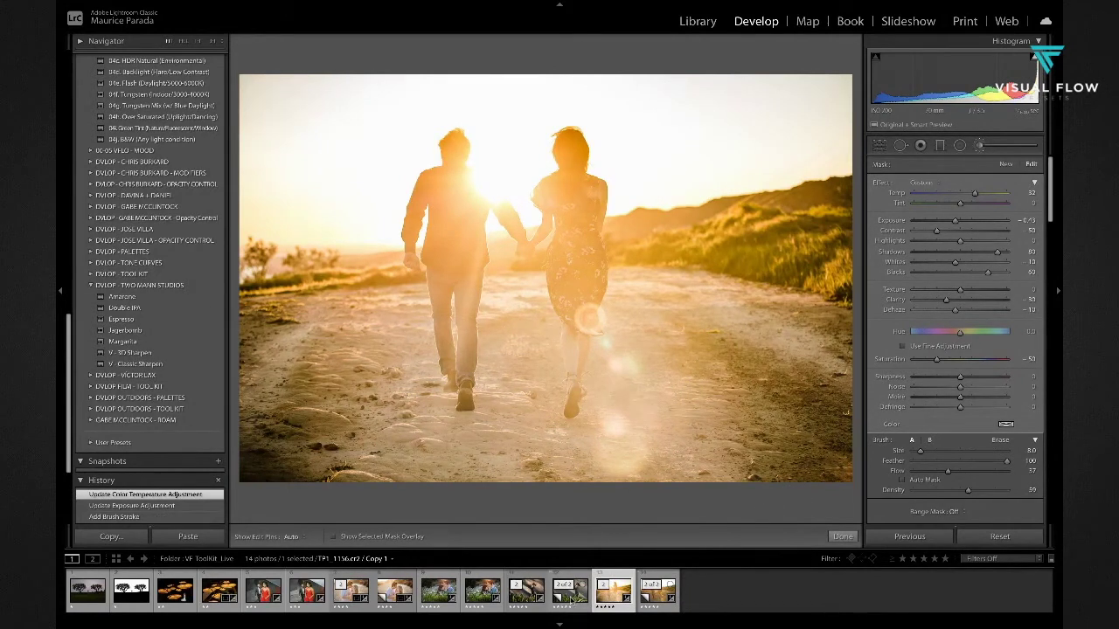
click(571, 597)
click(528, 597)
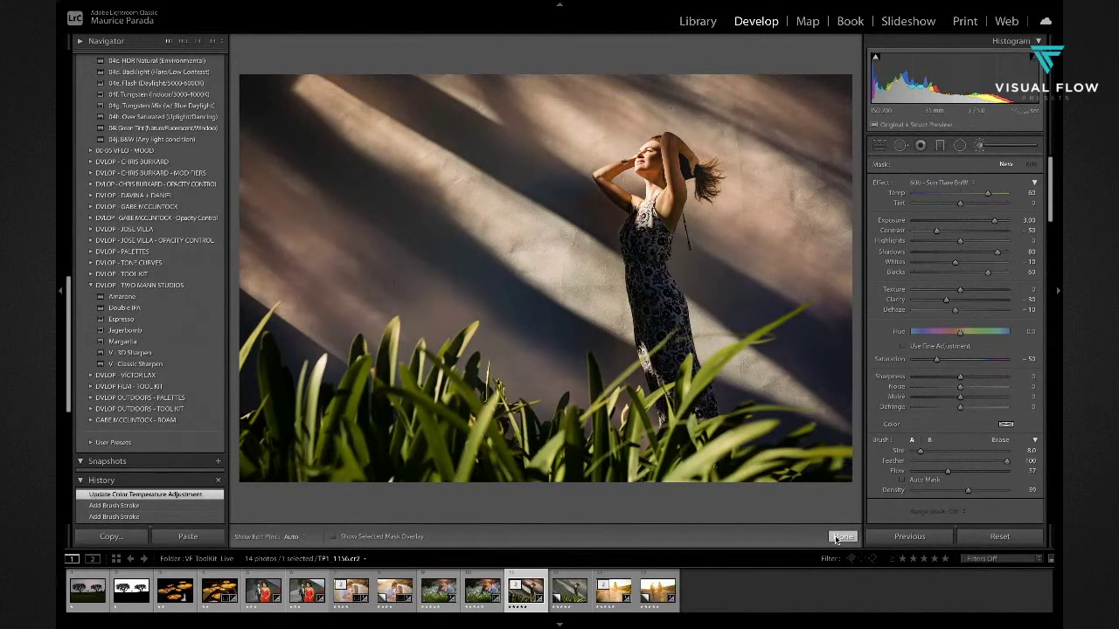
- Restart the adjustment brush on the photo of the woman and look through the list of brush effect presets
click(841, 536)
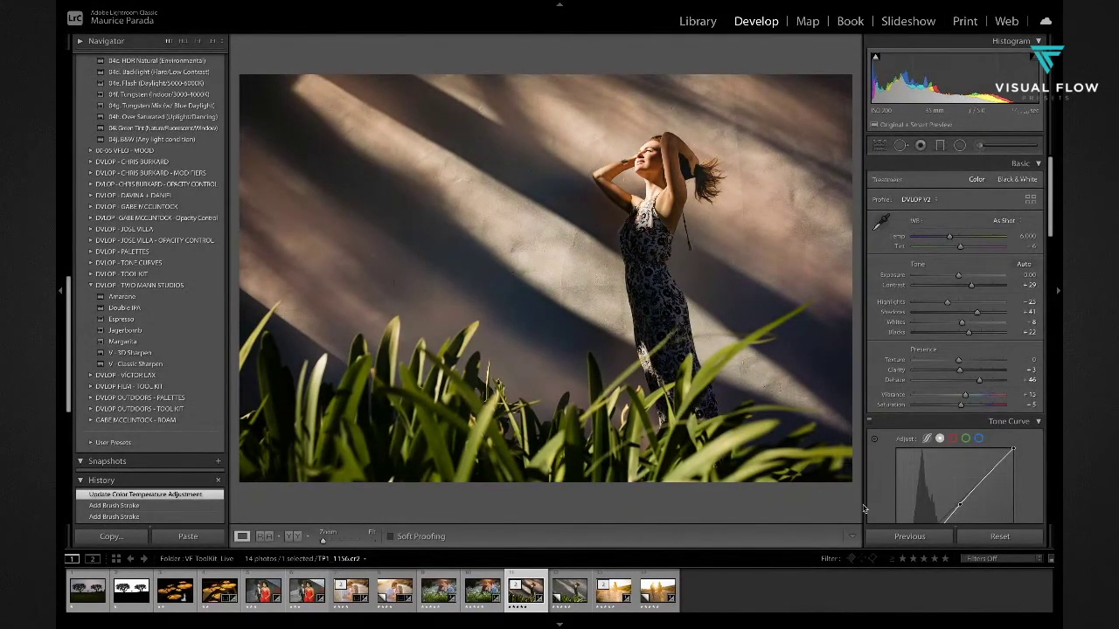
click(981, 146)
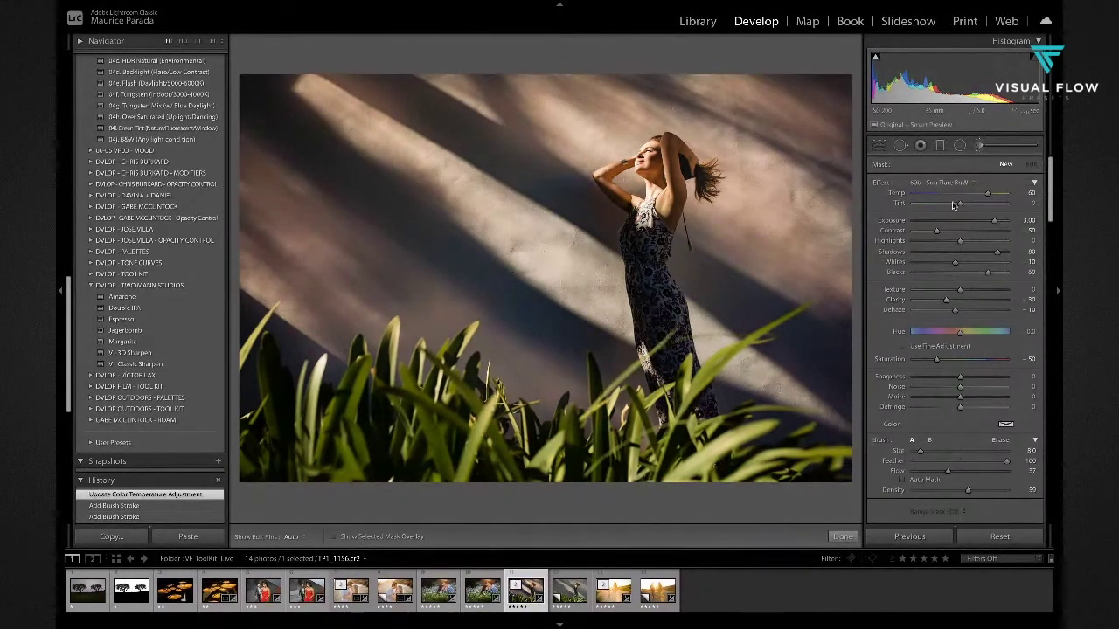
click(953, 182)
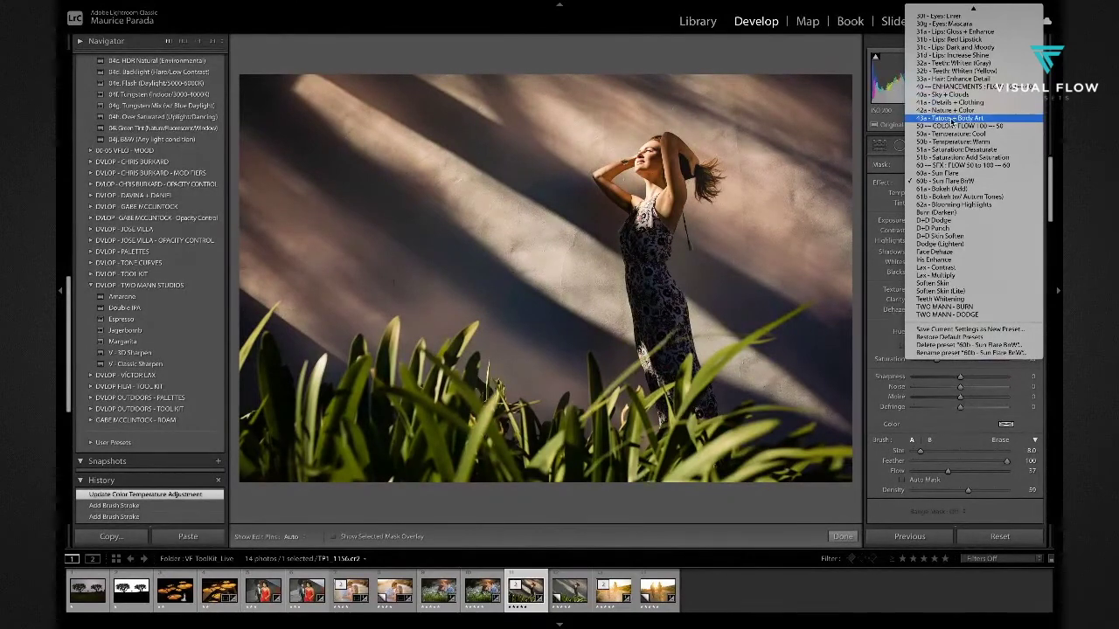
key(ctrl+Up)
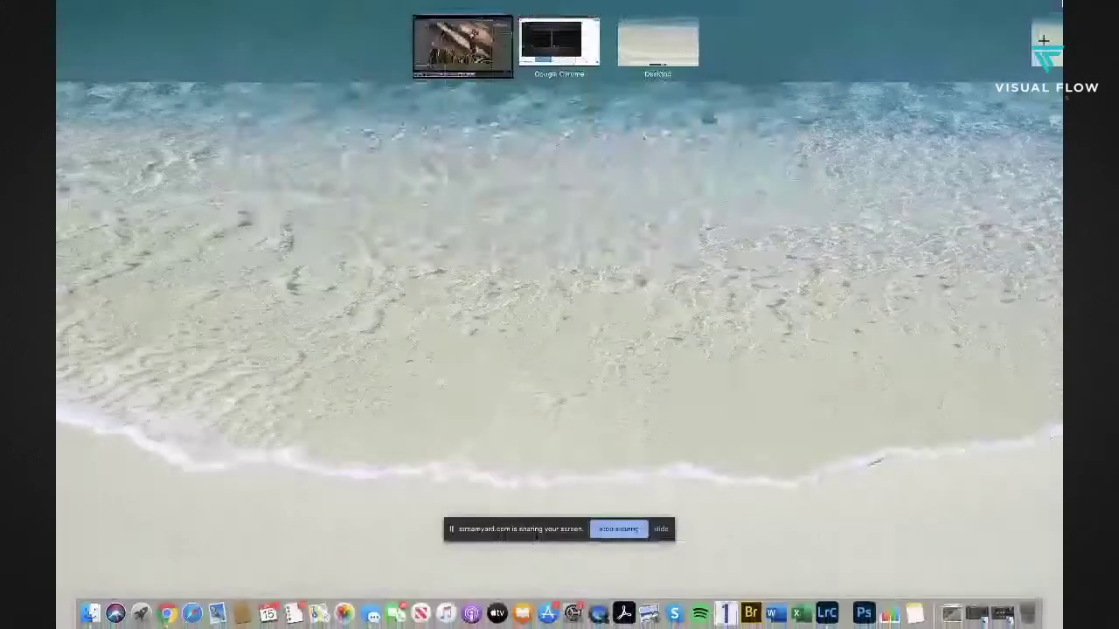
click(619, 530)
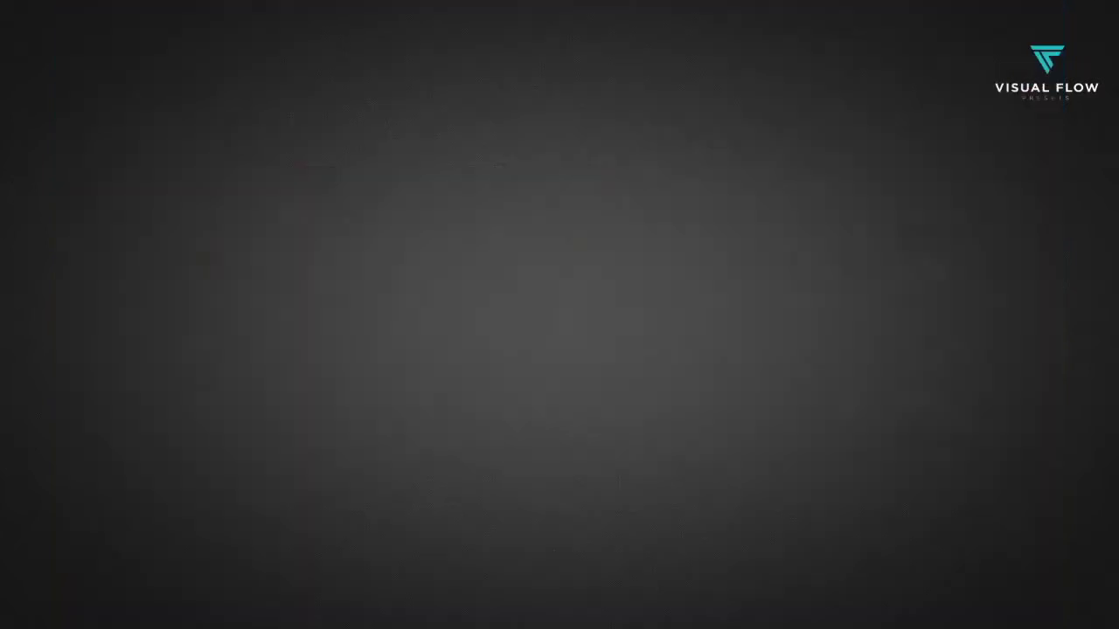